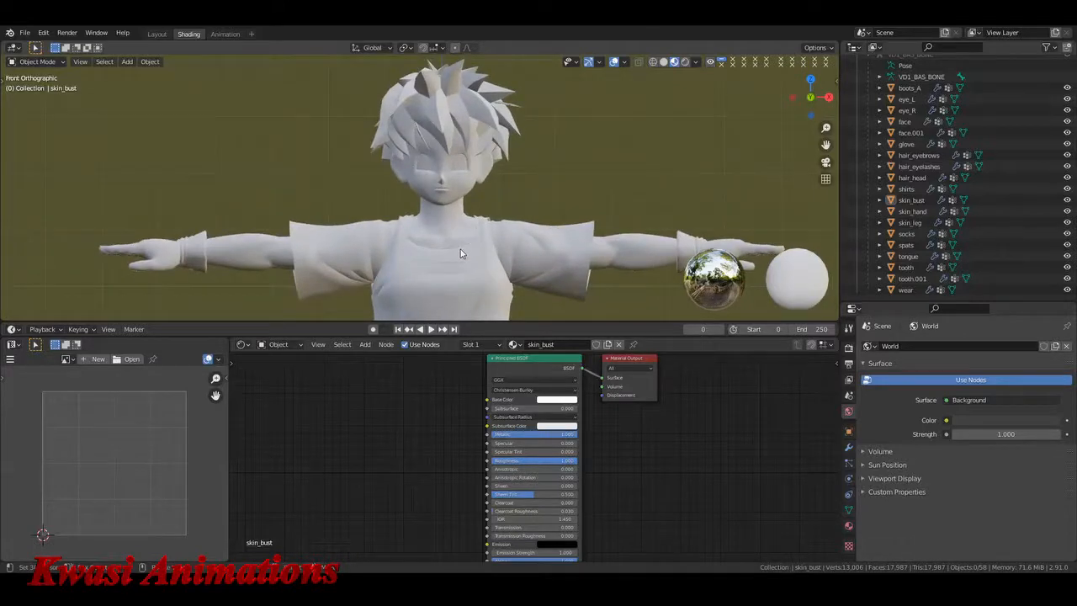
Step: Examine the character's face and eyebrow mesh from the front and at an angle
scroll(461, 250, up, 3)
middle_drag(460, 250, 413, 250)
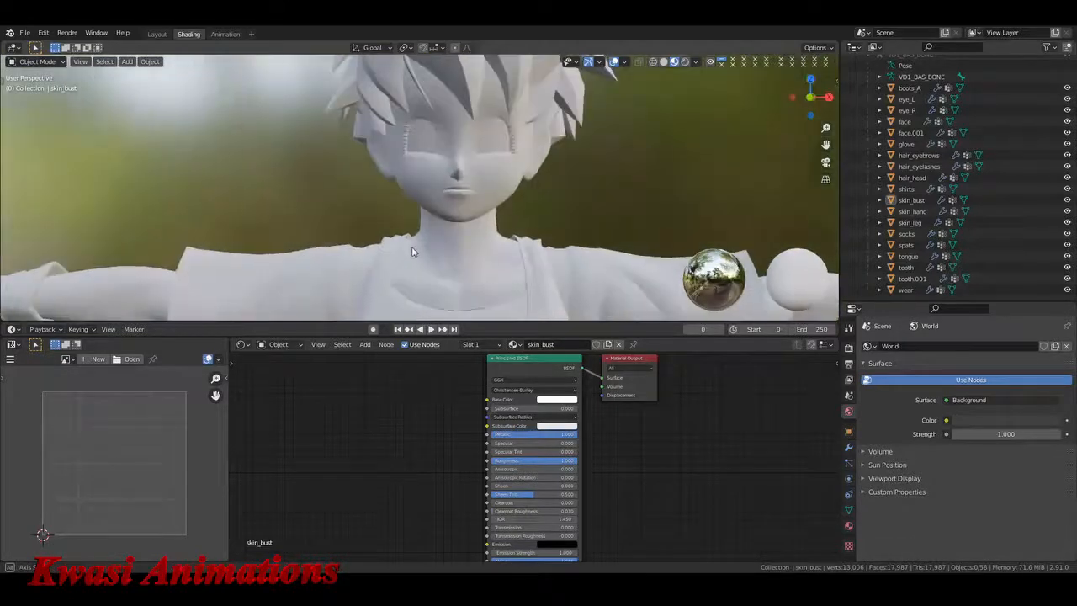
click(919, 156)
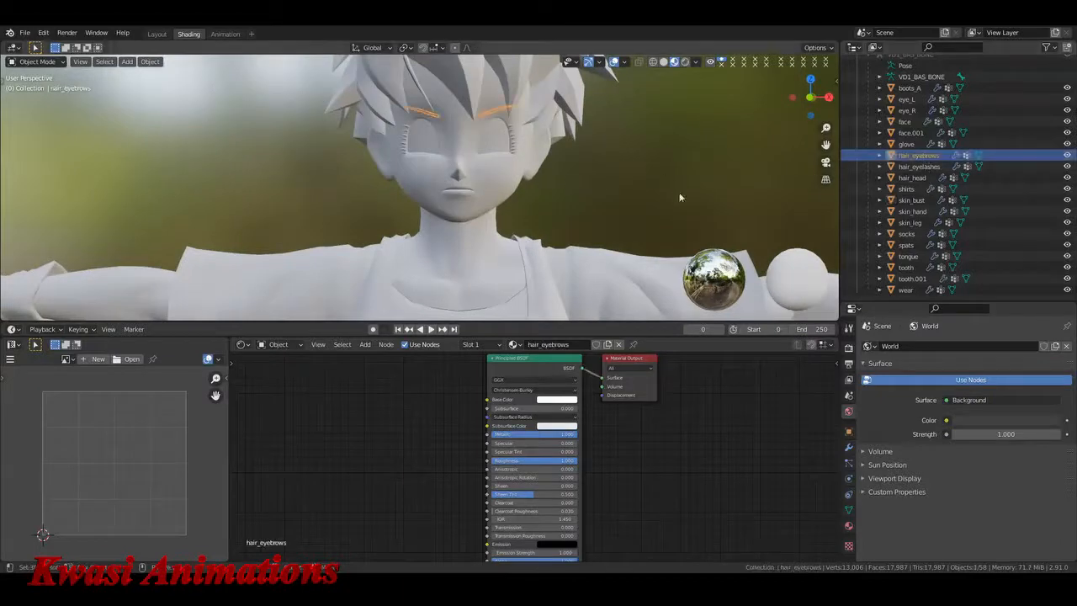
click(555, 215)
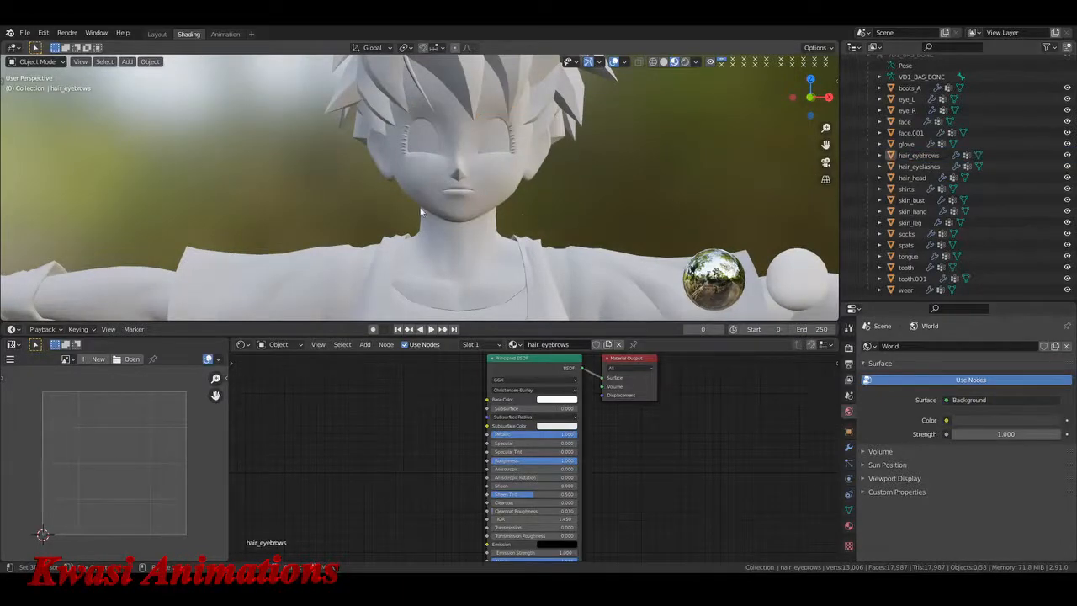
middle_drag(422, 212, 460, 200)
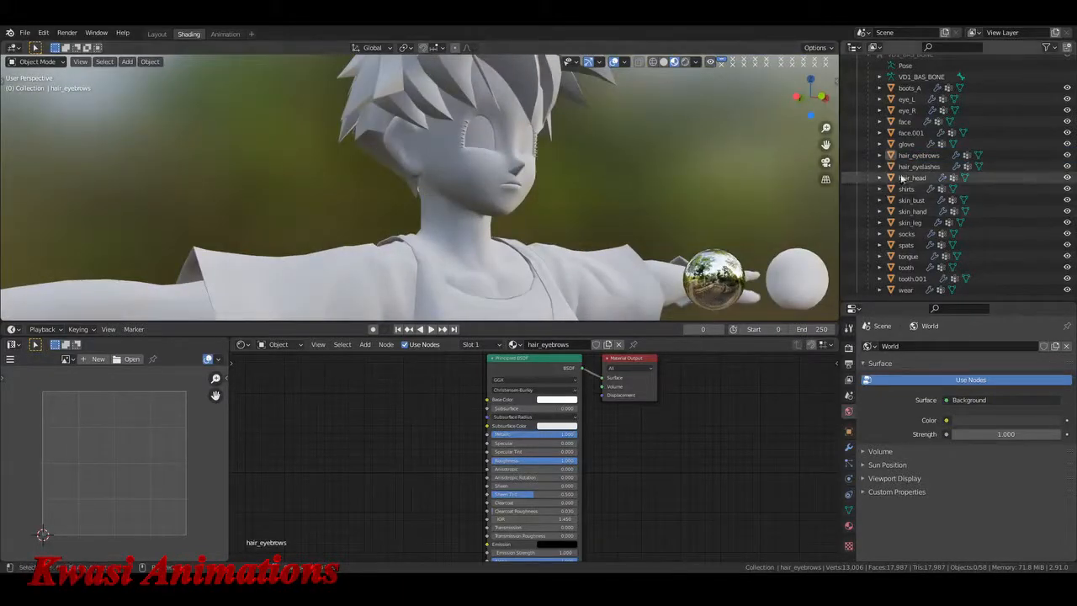
click(904, 157)
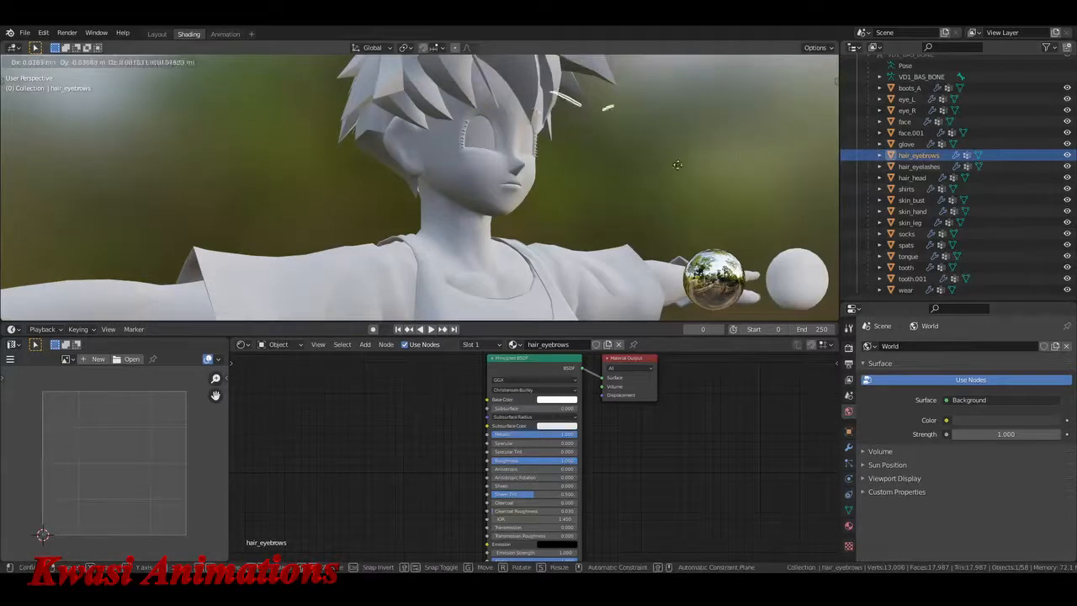
click(626, 184)
key(KP_1)
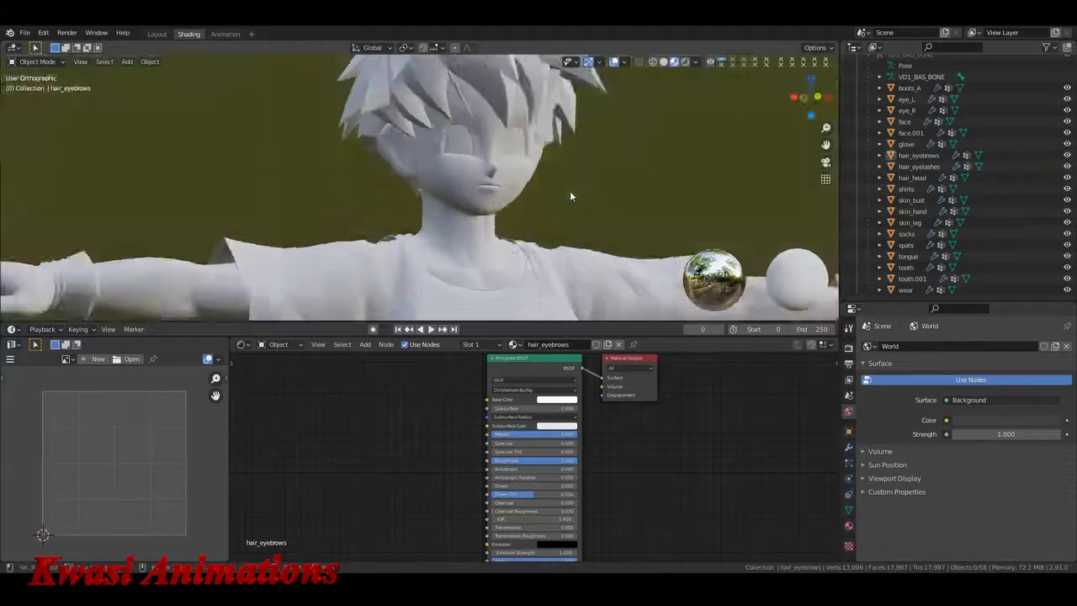
Step: Select the skin_bust mesh and set its Principled BSDF Metallic value to 0
click(463, 279)
scroll(488, 464, up, 3)
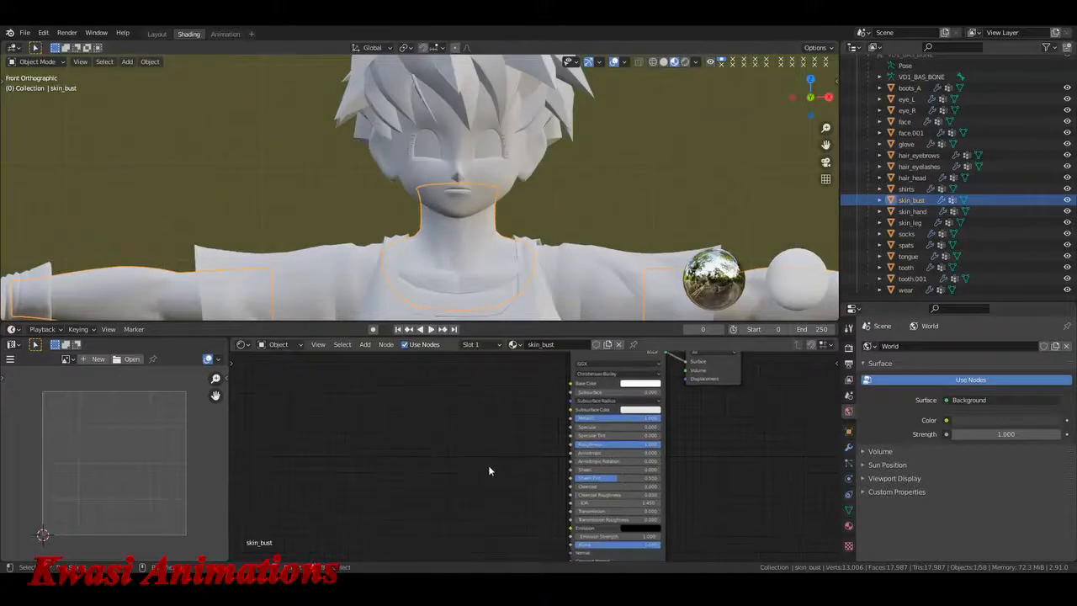
middle_drag(511, 454, 449, 518)
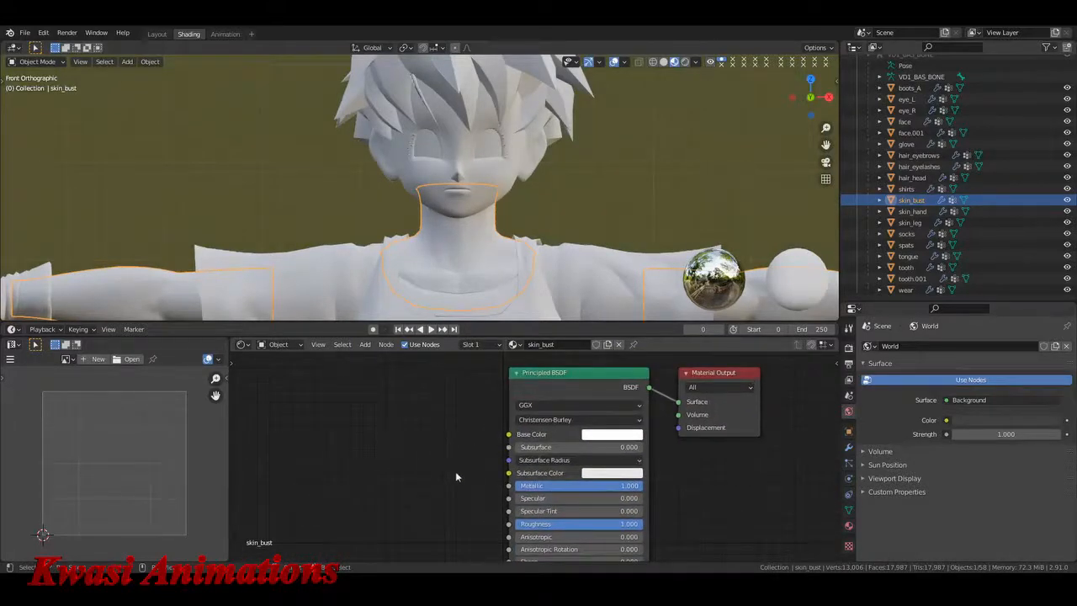
middle_drag(457, 471, 449, 430)
drag(559, 442, 509, 441)
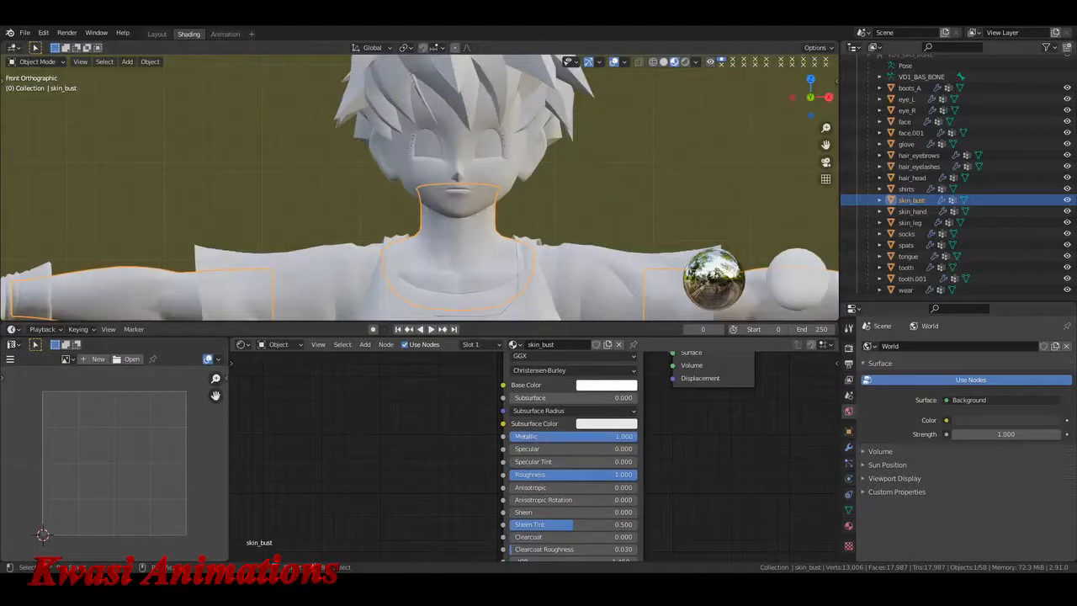
shift+middle_drag(539, 309, 496, 204)
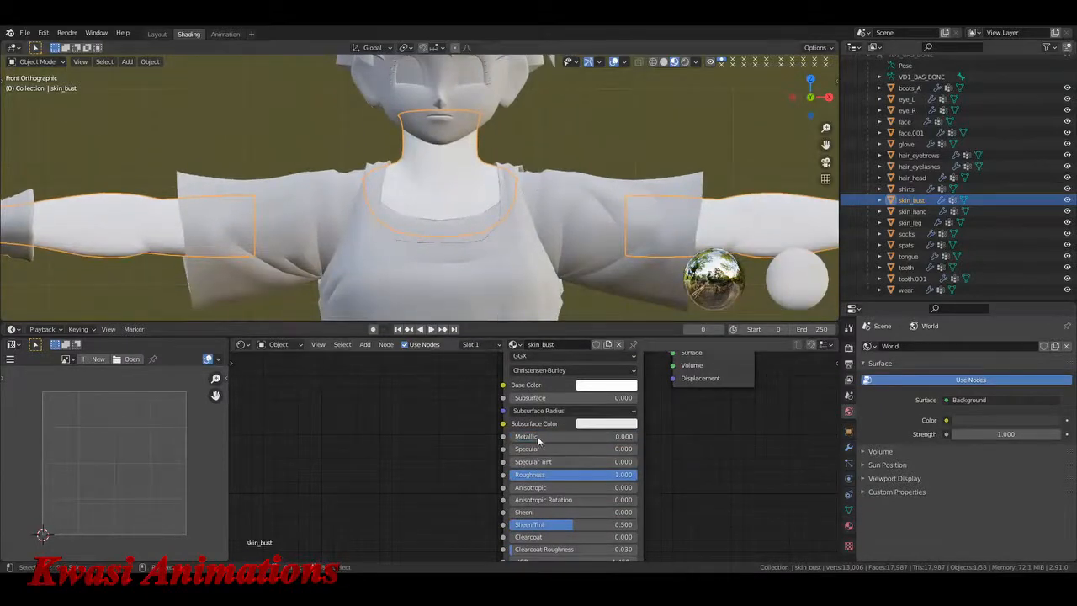
mouse_move(538, 436)
mouse_down()
mouse_move(593, 436)
mouse_move(509, 435)
mouse_up()
Step: Try a bright green base color on the skin_bust material, comparing Metallic at 1 and at 0
click(620, 385)
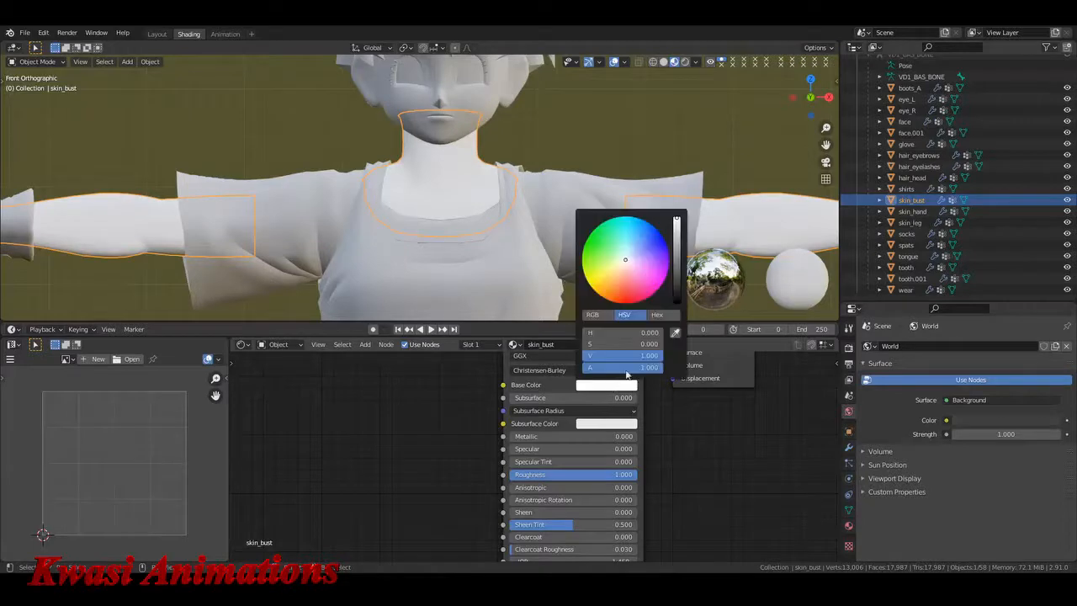
click(587, 236)
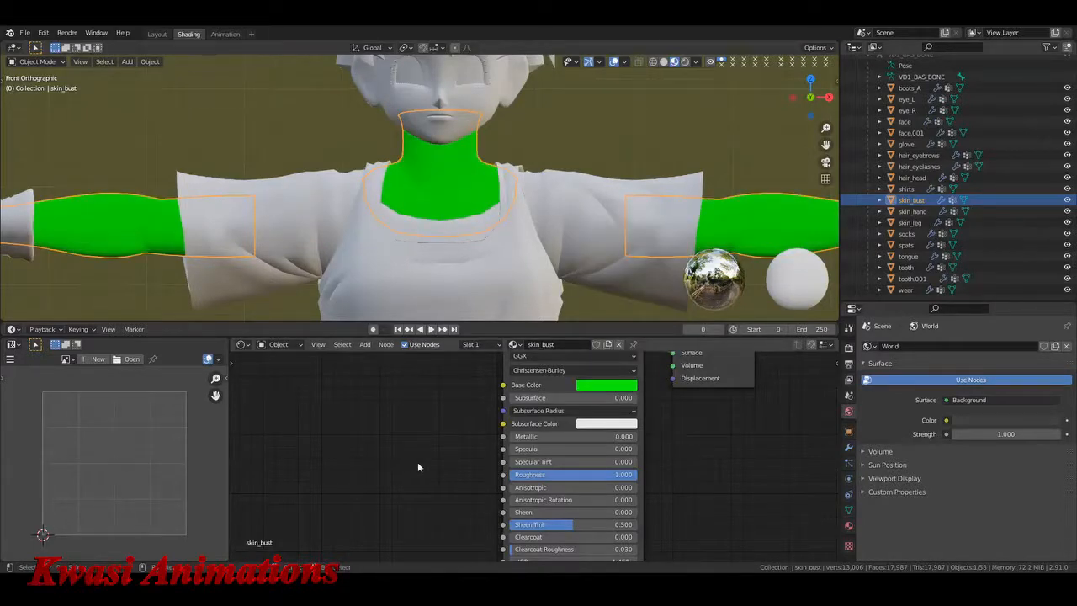
drag(555, 436, 637, 436)
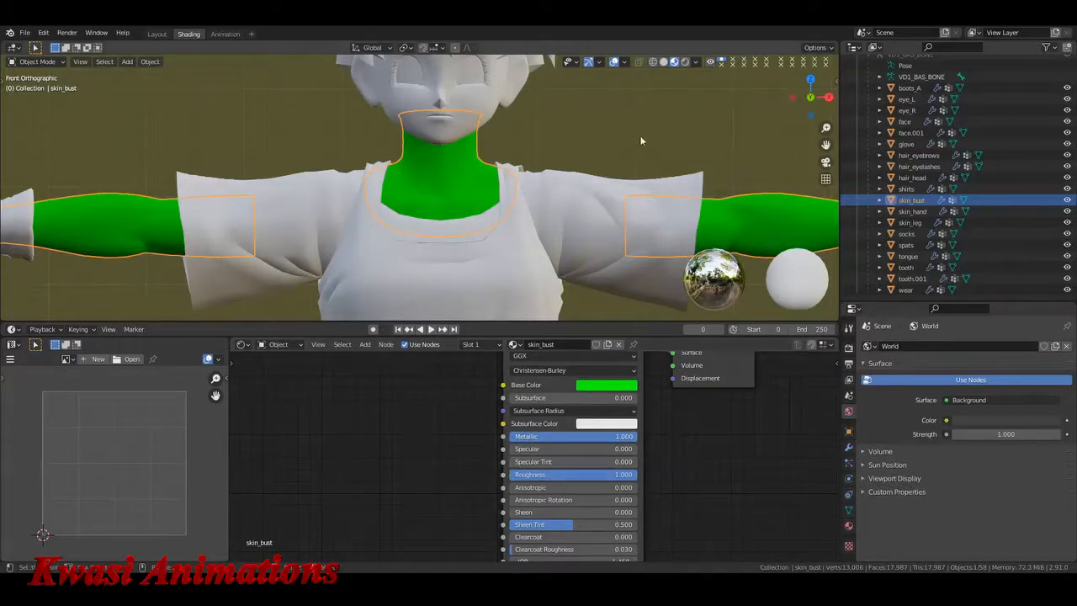
drag(625, 439, 541, 438)
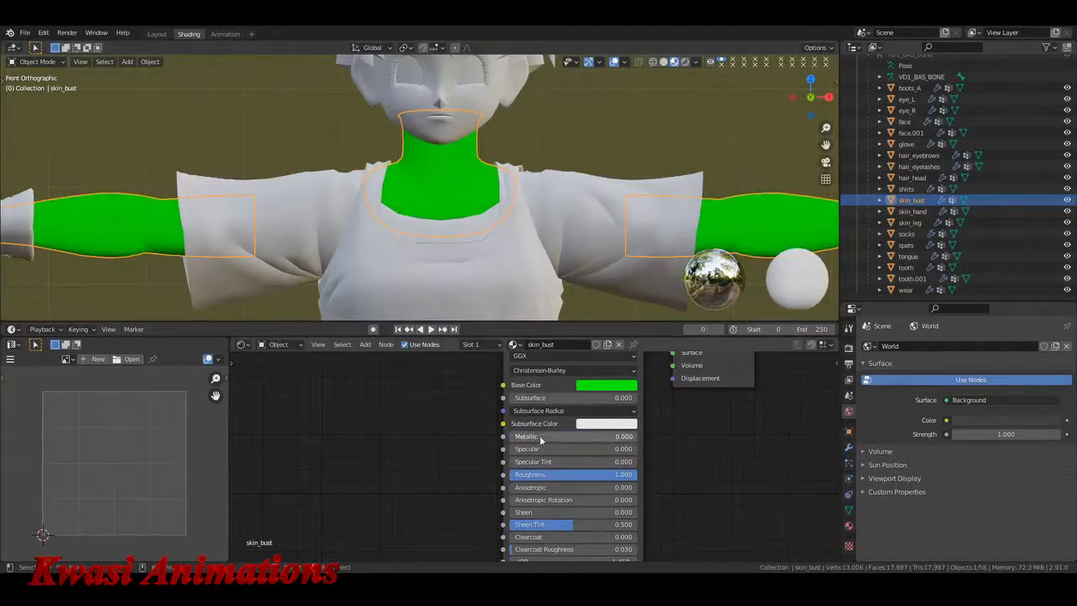
Step: Return the skin_bust material's base color to white and deselect the mesh
click(630, 388)
drag(621, 346, 577, 343)
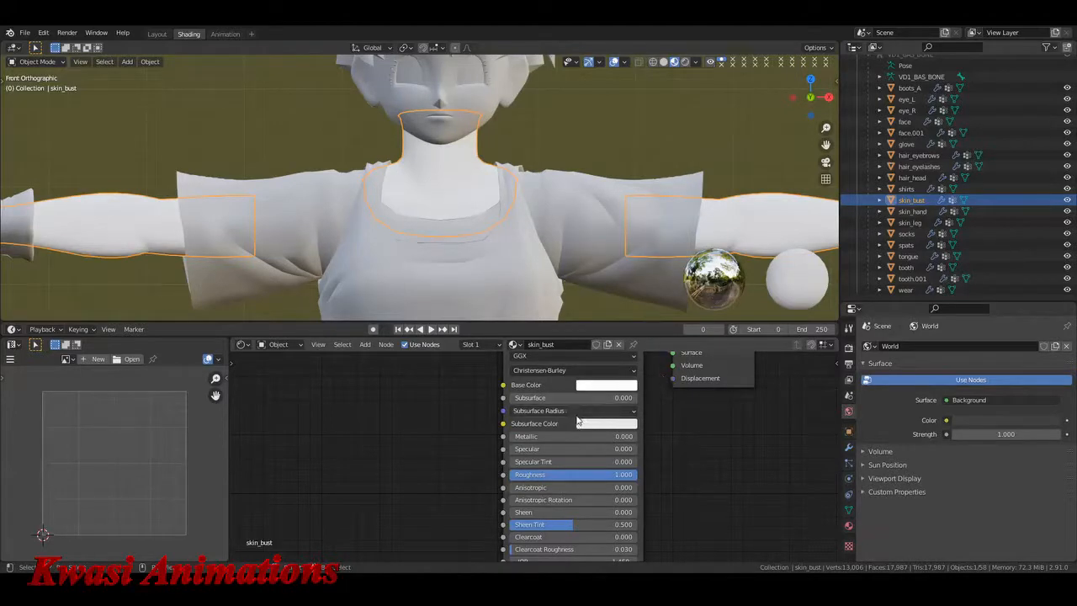
scroll(462, 169, down, 5)
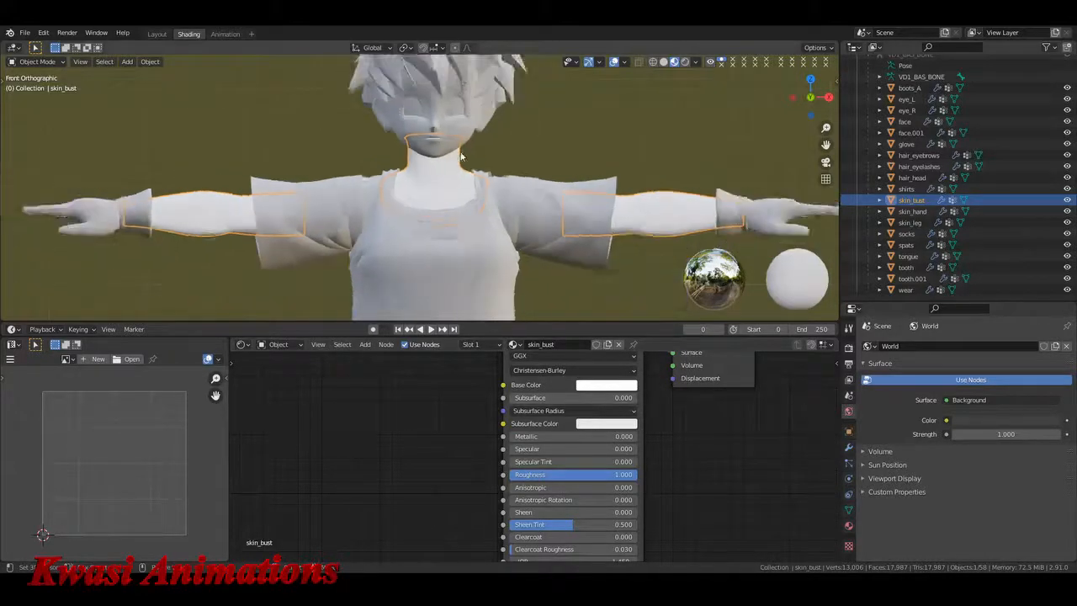
click(544, 227)
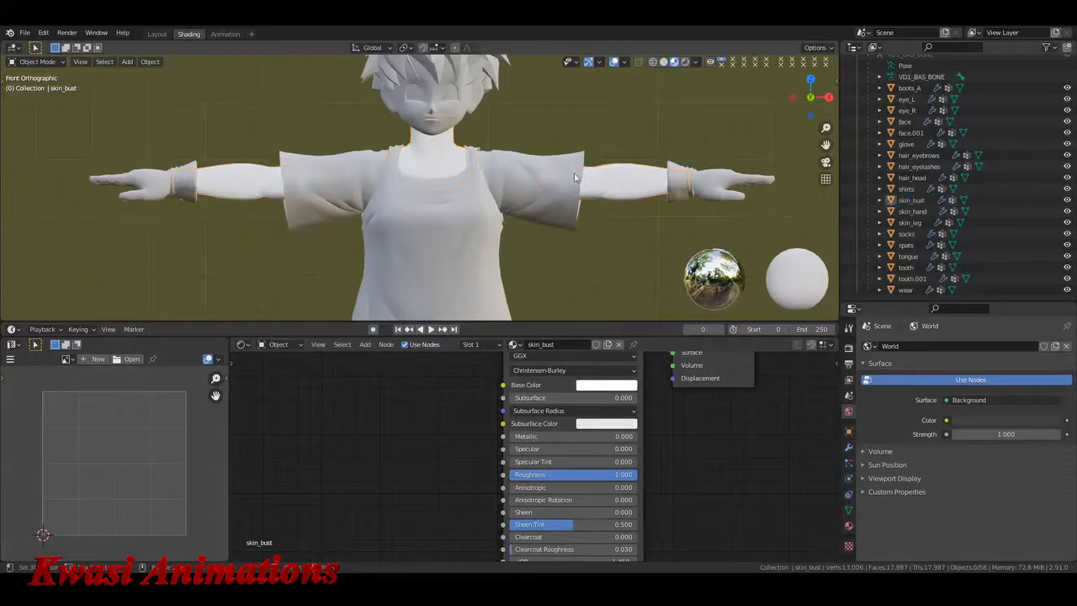
shift+middle_drag(444, 195, 464, 214)
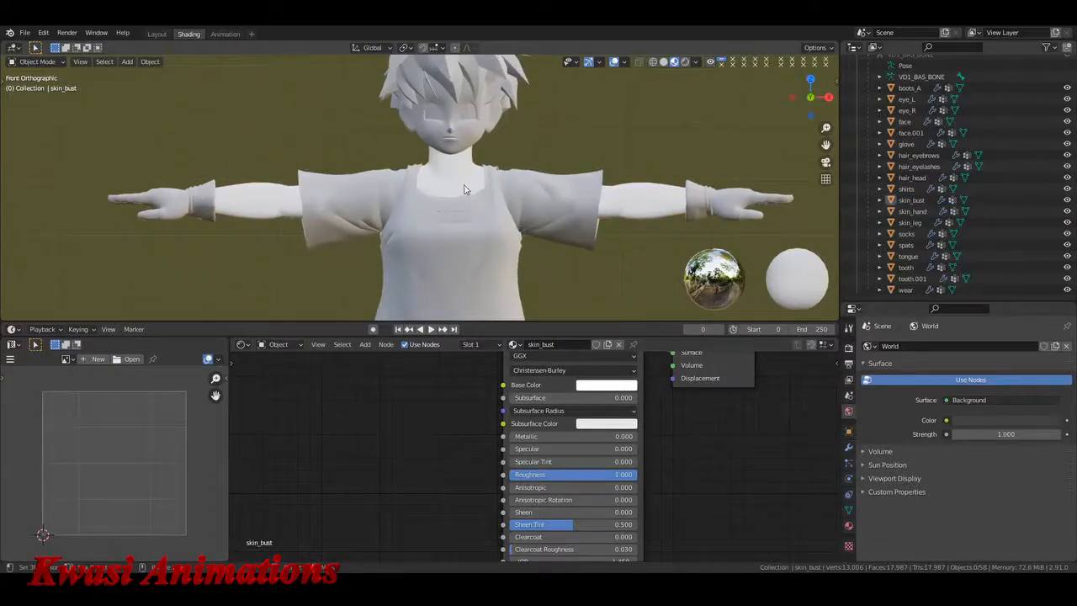
Step: Give the skin_bust material a tan base color with hue 0.096, saturation 0.452 and value 0.750
click(465, 190)
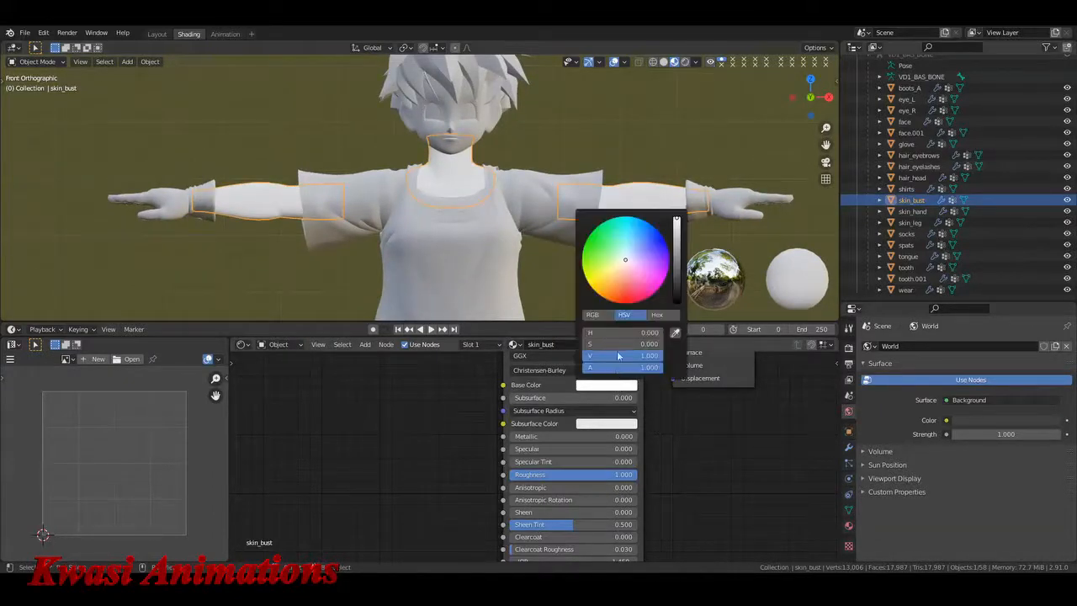
click(614, 386)
click(621, 278)
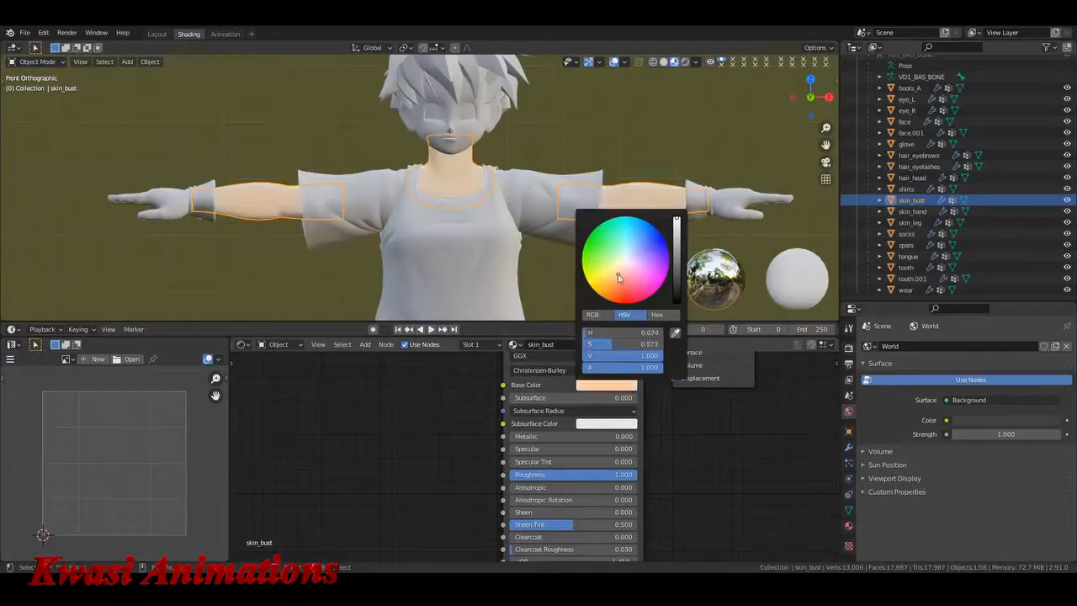
drag(617, 277, 616, 276)
scroll(614, 280, down, 6)
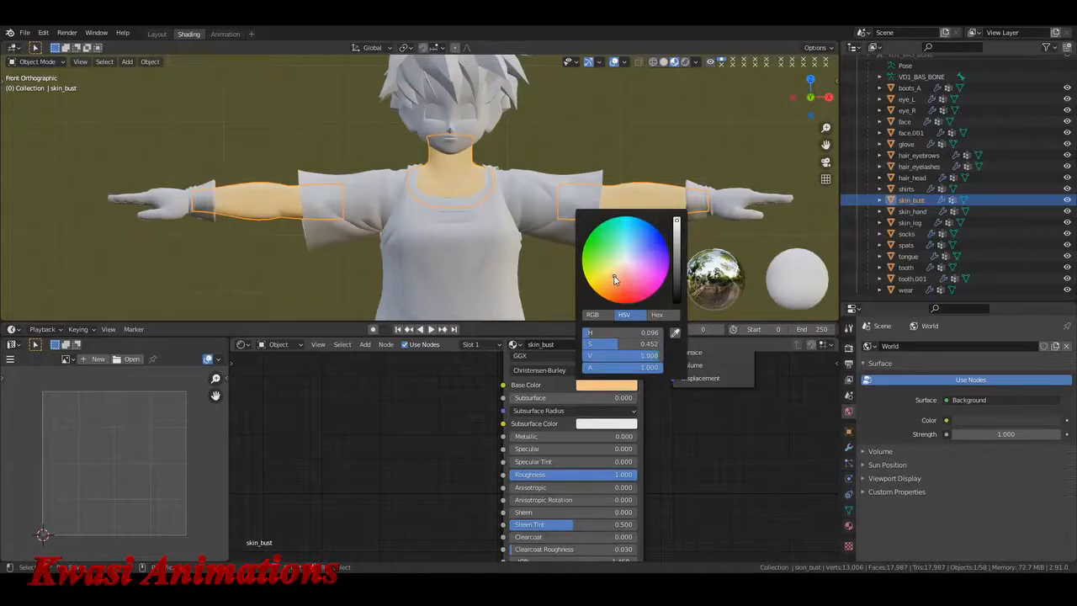
scroll(614, 280, down, 3)
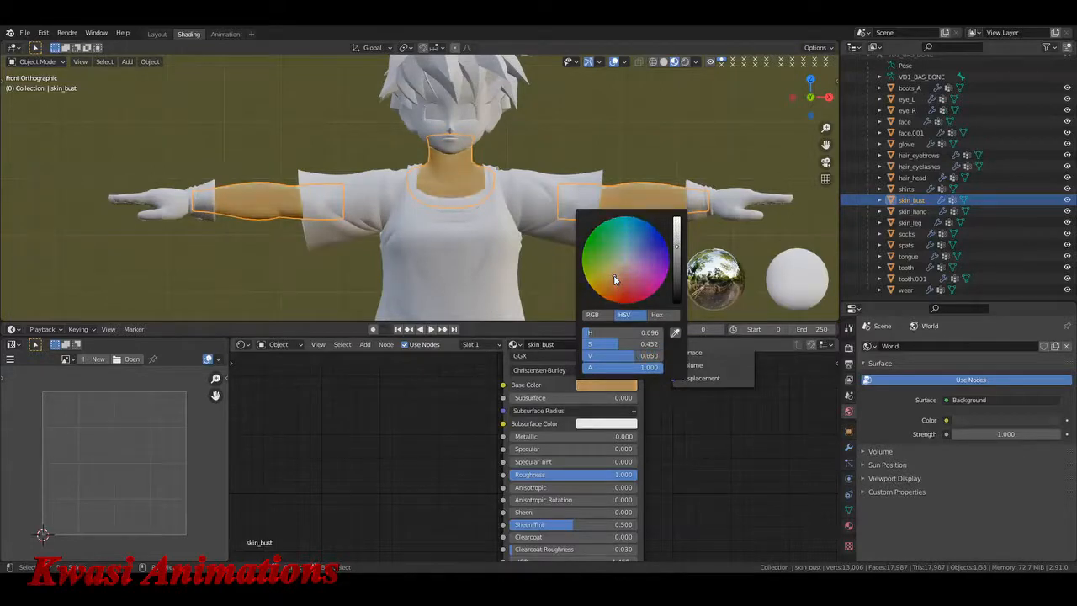
click(606, 387)
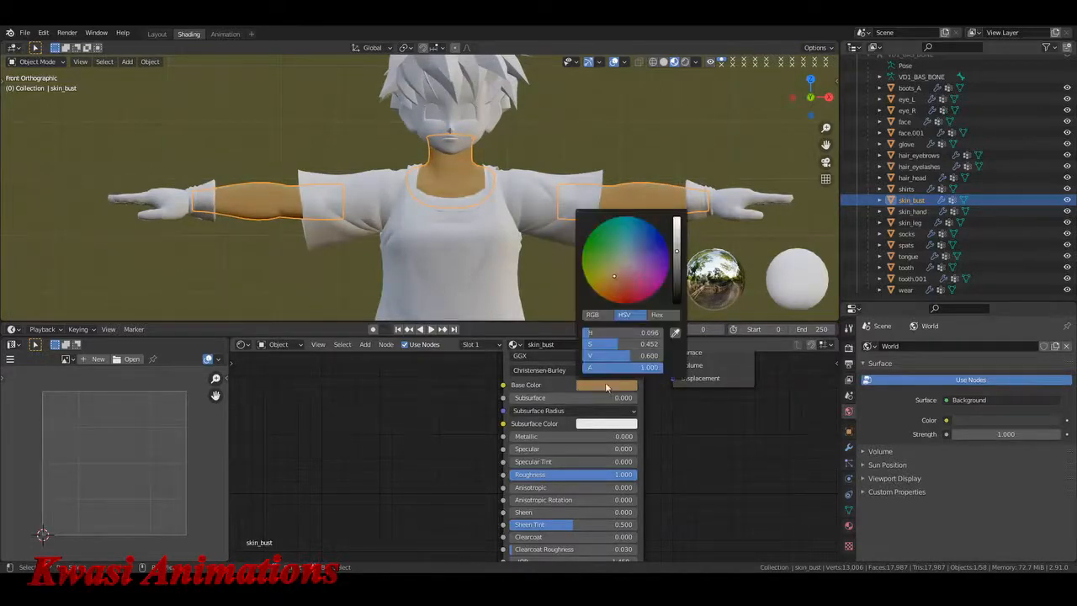
scroll(623, 274, up, 1)
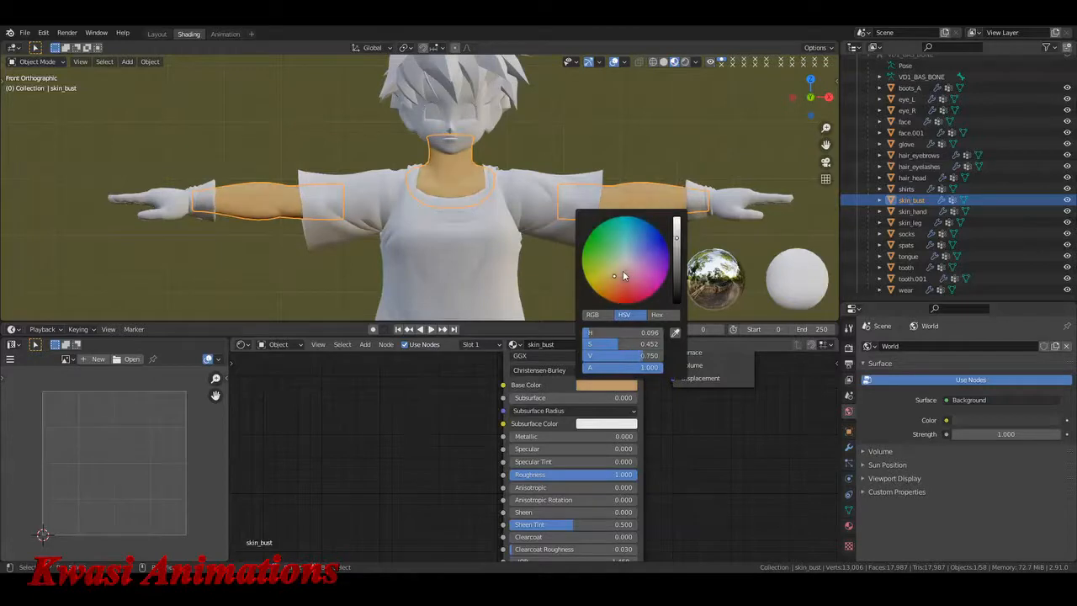
Step: Set the skin_bust material's Metallic value to 1 and check the skin shading on the model
drag(533, 437, 641, 441)
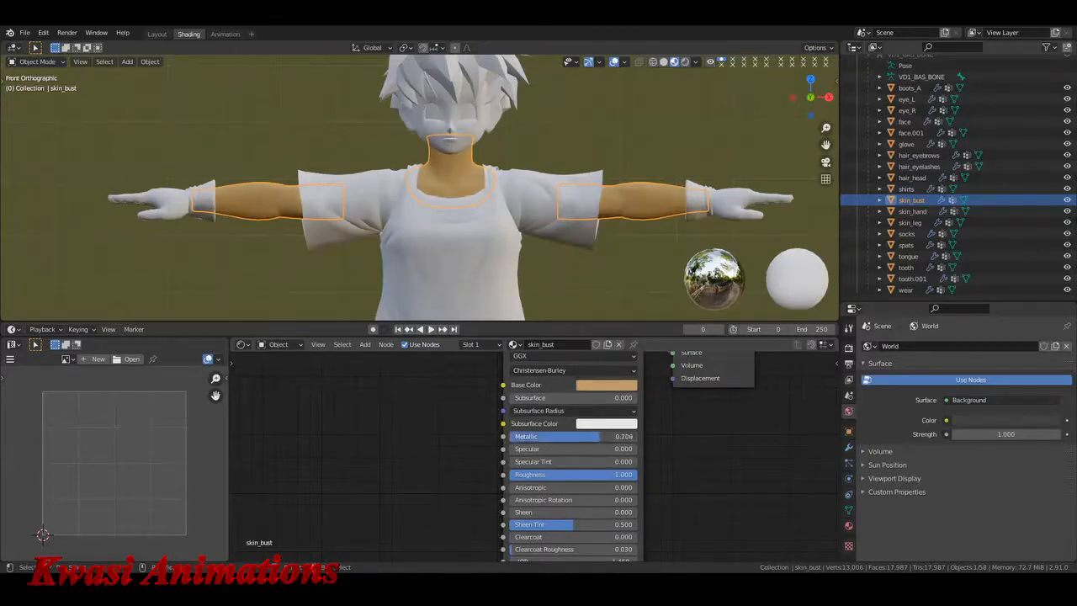
click(614, 232)
scroll(426, 216, up, 3)
middle_drag(425, 217, 560, 214)
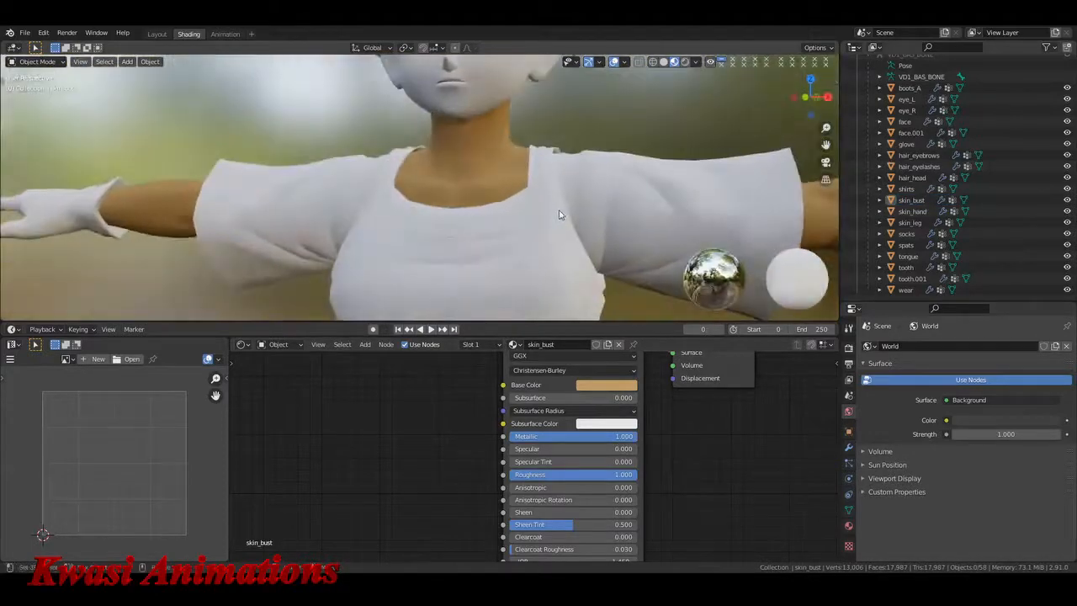
key(KP_1)
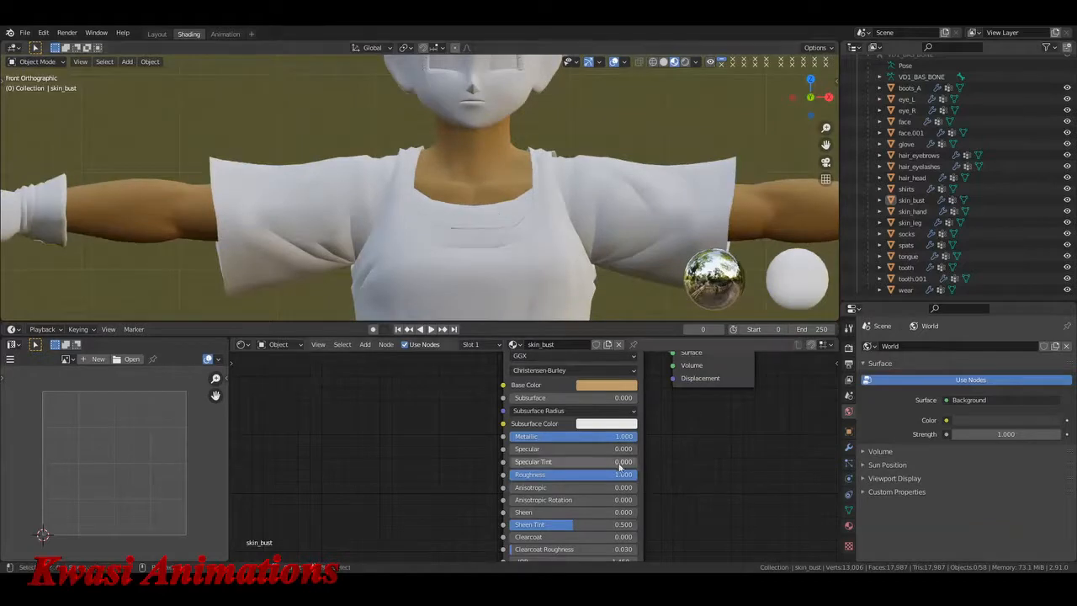
Step: Add a ColorRamp node in empty space beyond the Material Output and place a duplicate of it above
scroll(683, 450, down, 2)
middle_drag(684, 450, 579, 443)
key(shift+a)
text(COL)
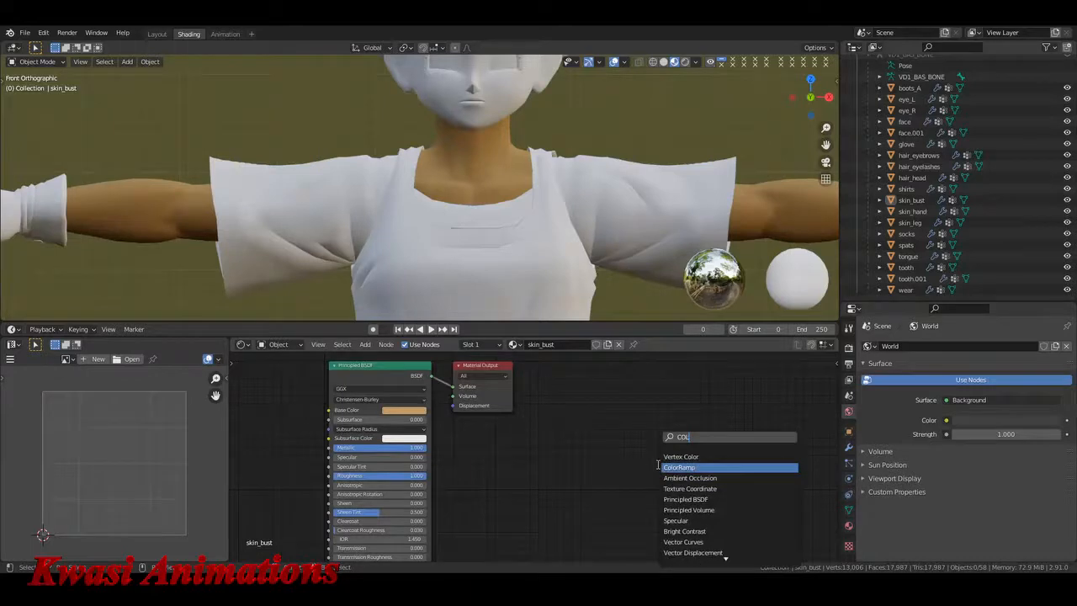
key(Return)
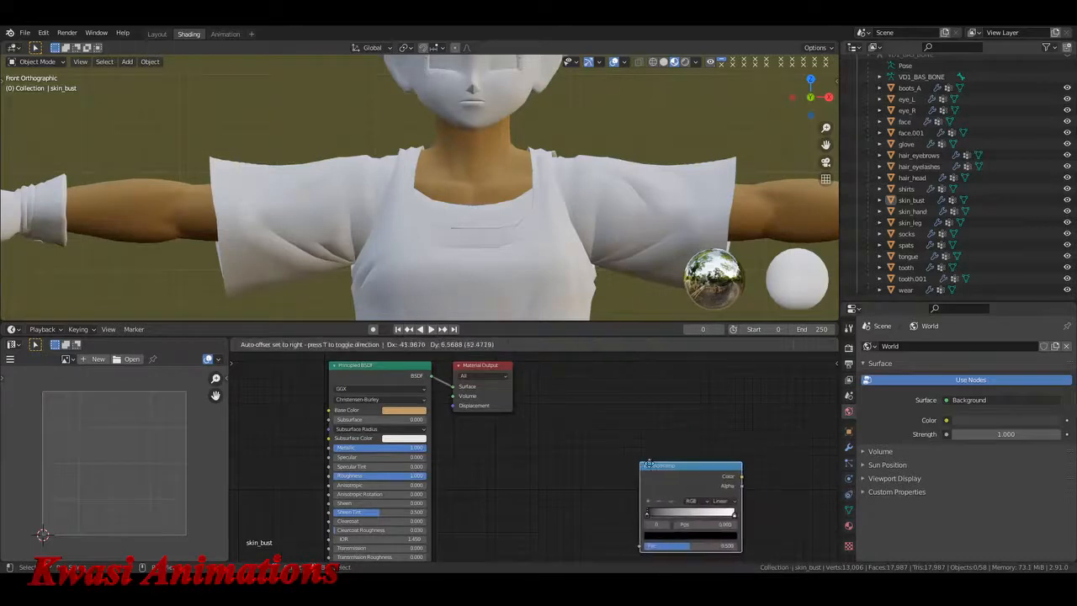
click(677, 472)
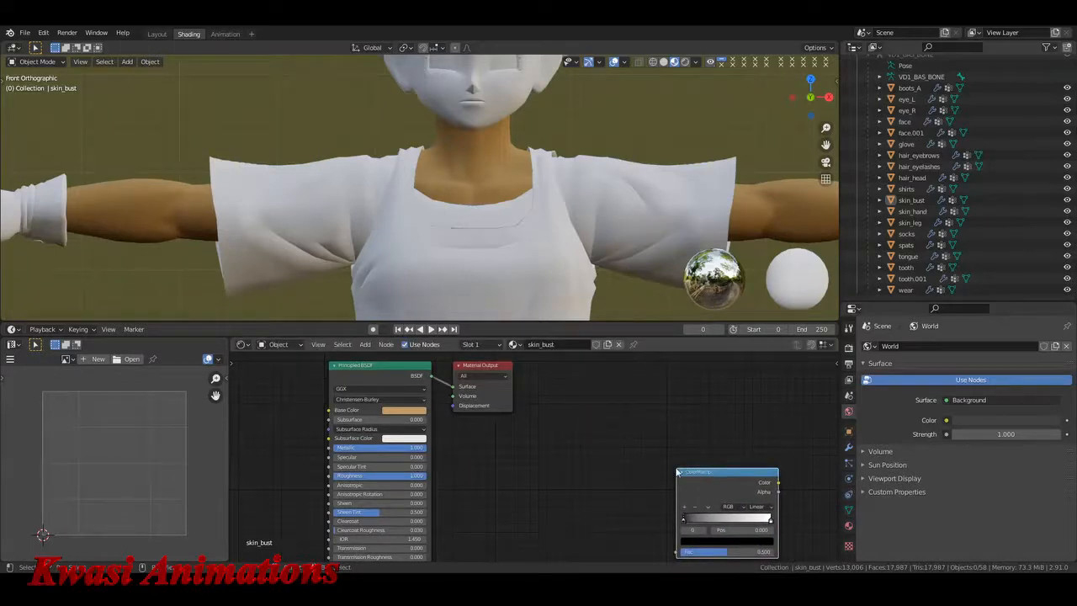
key(shift+d)
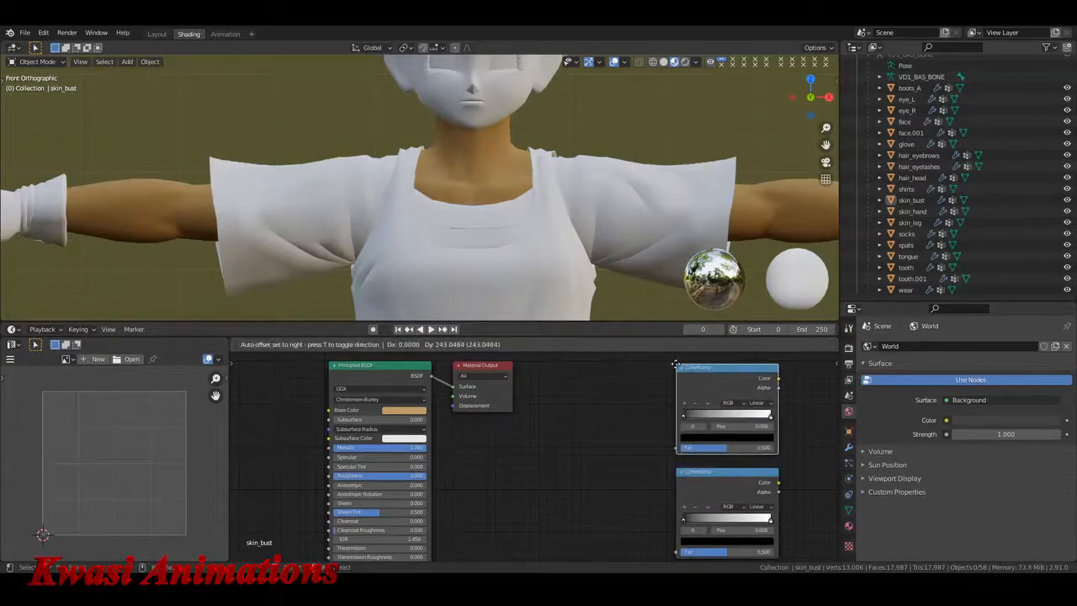
click(678, 368)
Step: Add a Layer Weight node beside the upper ColorRamp node
key(shift+a)
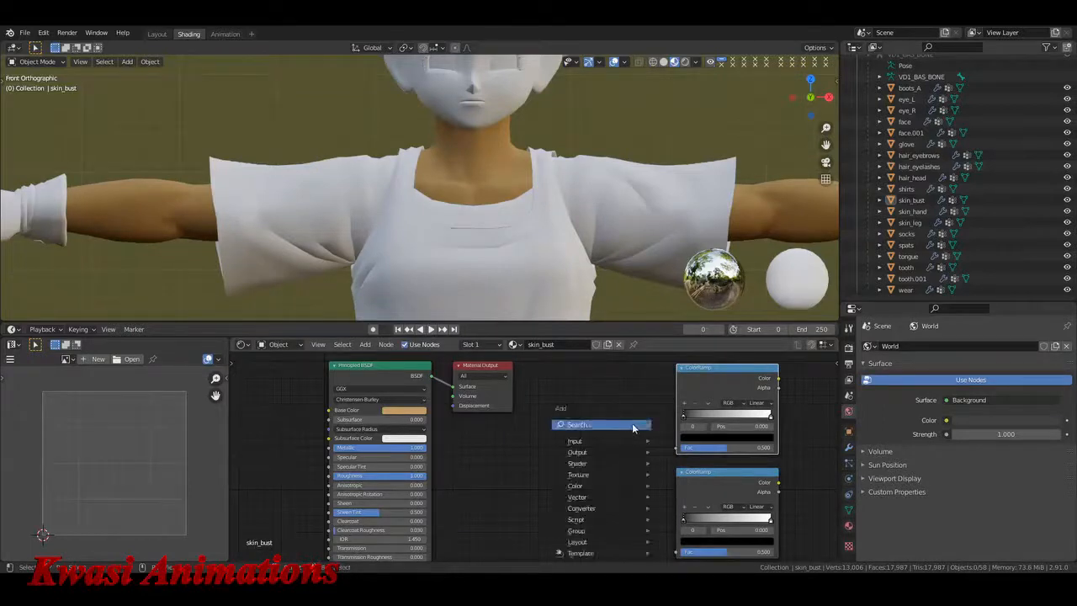
text(lay)
key(Return)
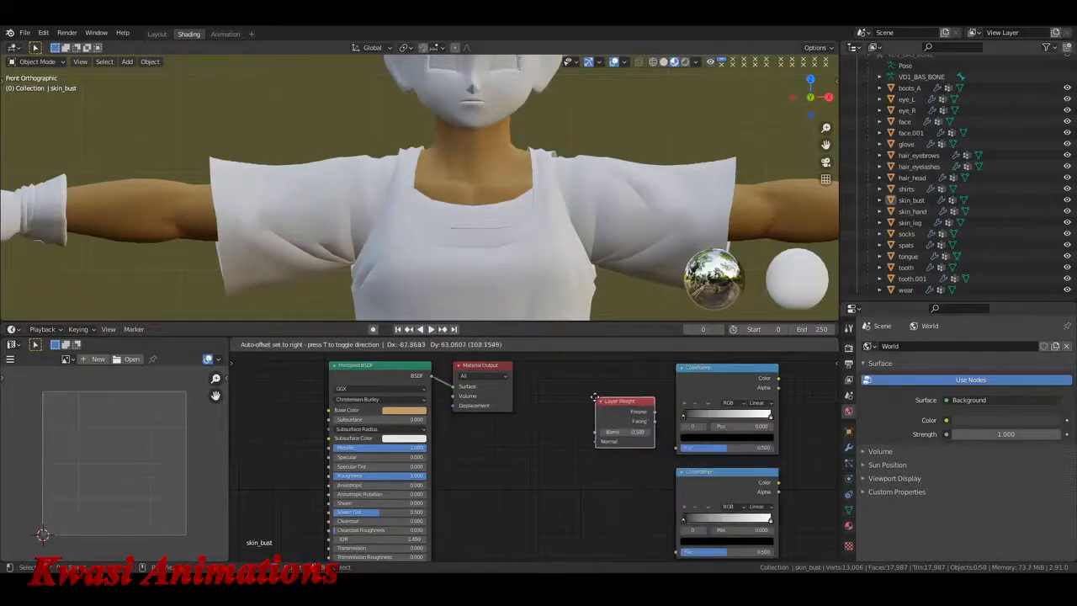
click(577, 399)
Step: Add a Shader to RGB node below the Layer Weight node
key(shift+a)
text(shADE)
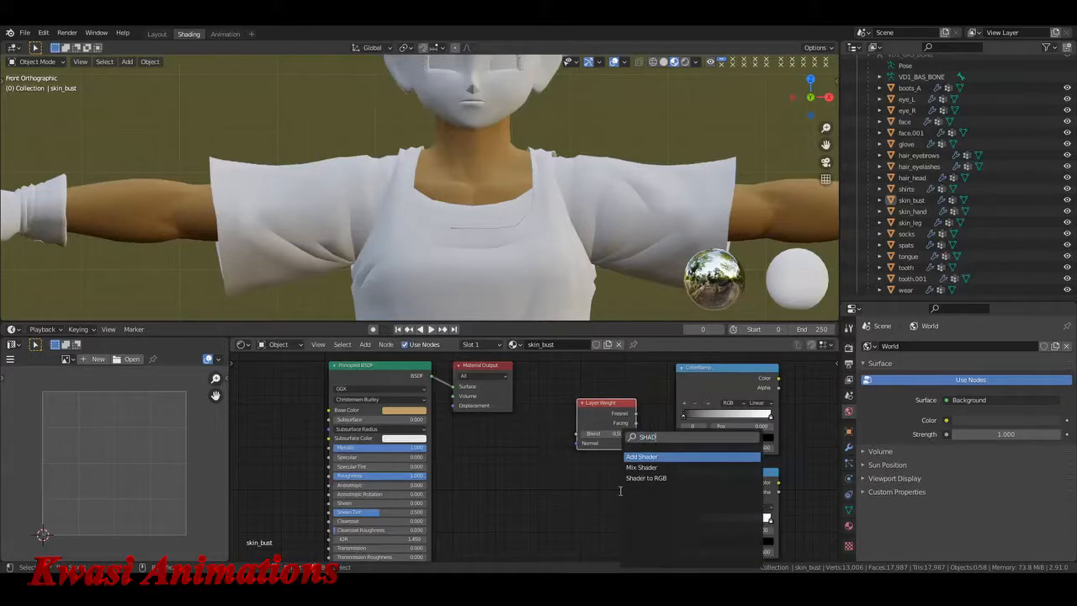
key(Down)
key(Down)
key(Return)
click(574, 472)
Step: Add a Mix Shader node and place it beyond the upper ColorRamp node
middle_drag(628, 469, 462, 443)
key(shift+a)
click(745, 436)
text(MIX)
key(Return)
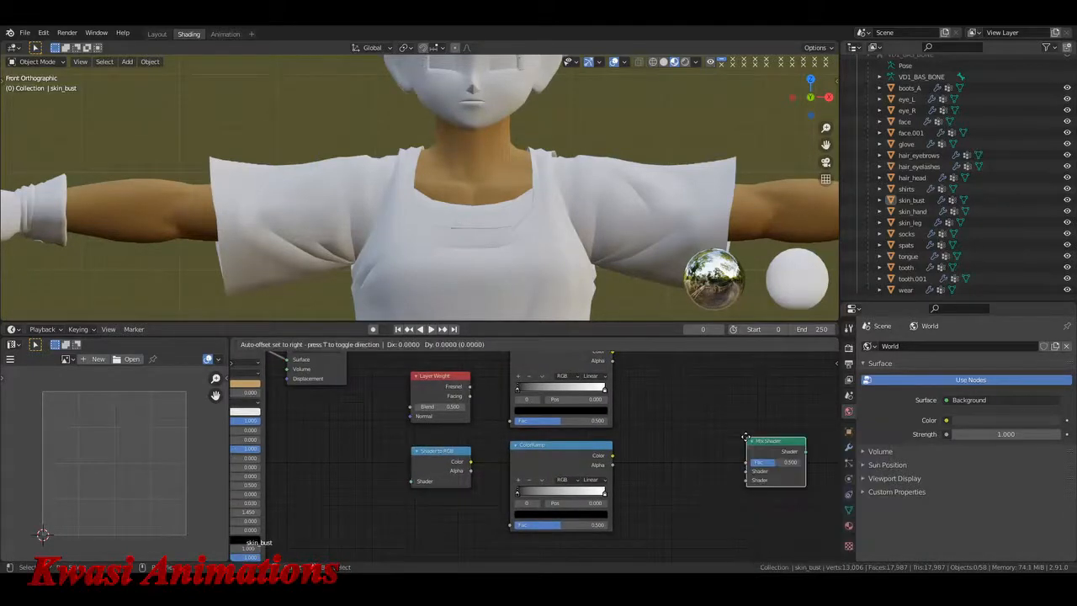
click(677, 379)
Step: Add a MixRGB node below the Mix Shader, beside the lower ColorRamp
key(shift+a)
text(MIX)
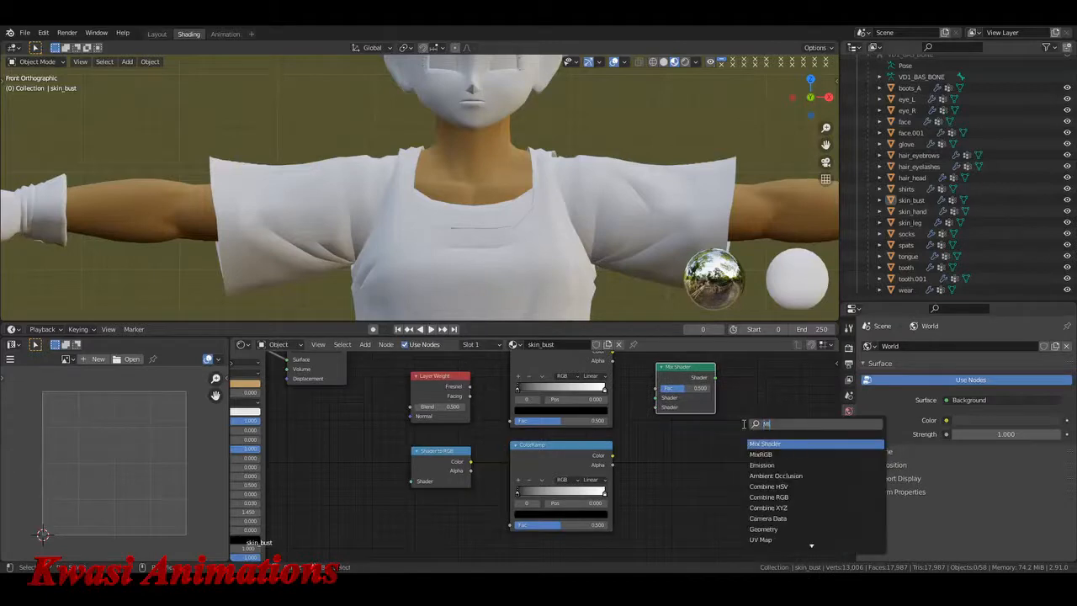
key(Down)
key(Return)
click(656, 443)
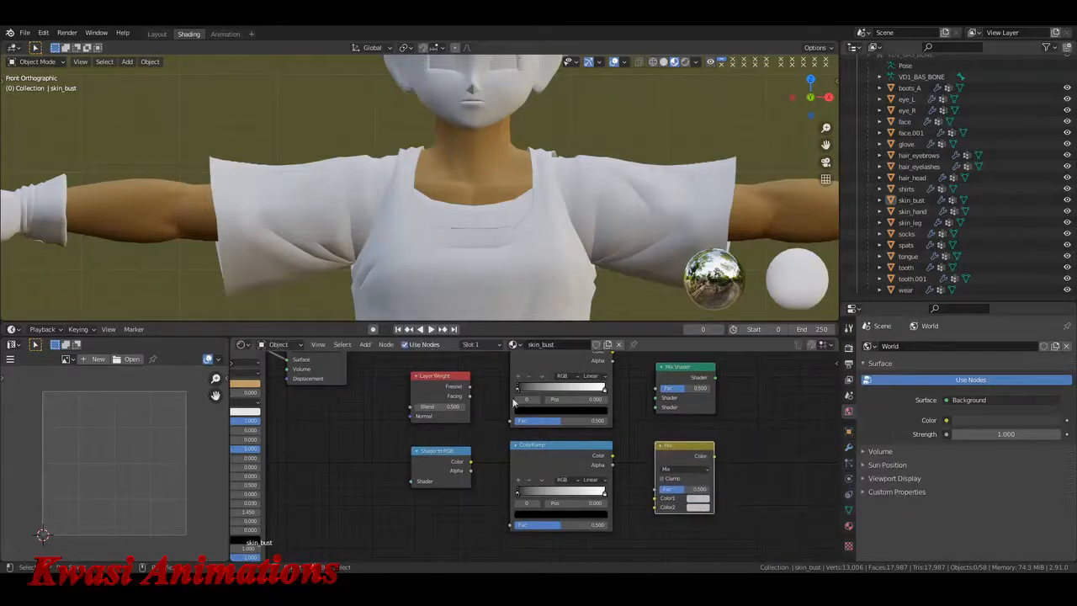
Step: Link Layer Weight's Fresnel output to the upper ColorRamp's Fac and Shader to RGB's Color output to the lower ColorRamp's Fac
drag(469, 386, 511, 420)
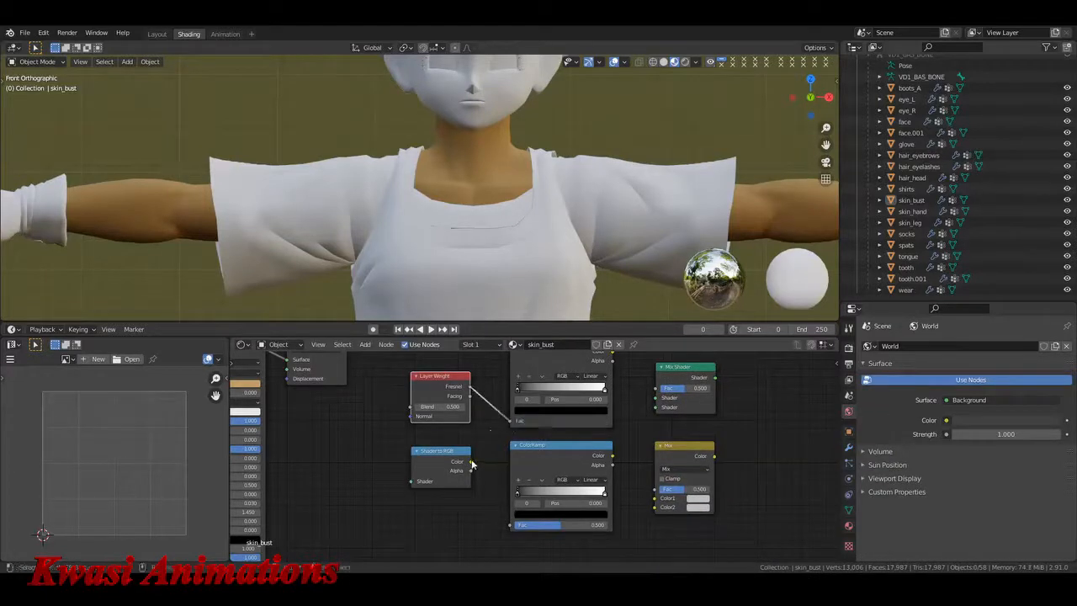
drag(471, 462, 511, 524)
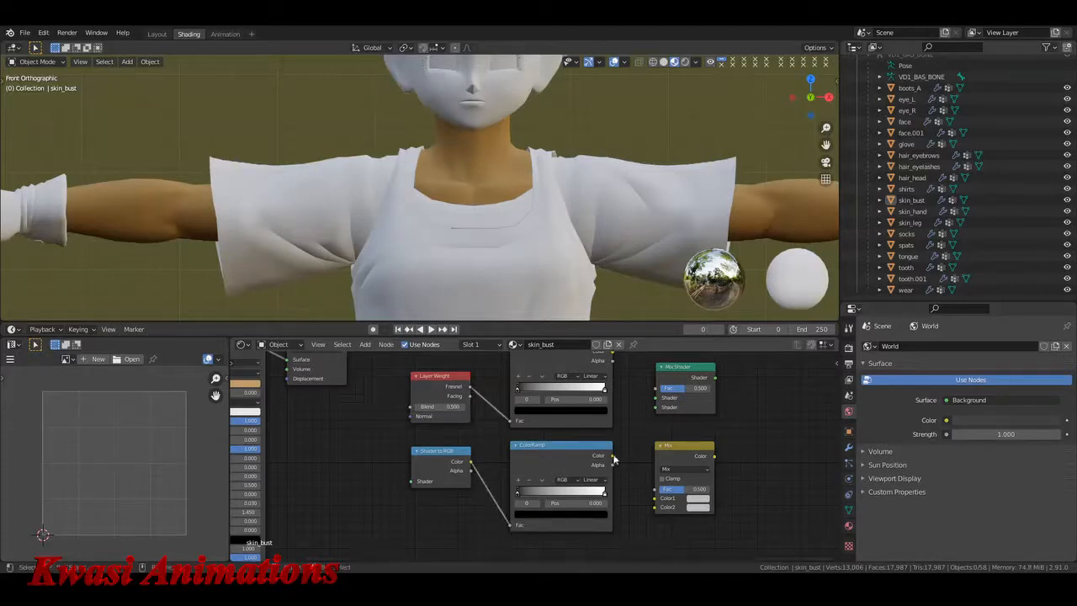
Step: Link the lower ColorRamp to the Mix node's Fac, Mix to the Mix Shader's second shader input, and the upper ColorRamp to its Fac
drag(613, 458, 660, 489)
drag(714, 455, 655, 407)
middle_drag(611, 359, 601, 378)
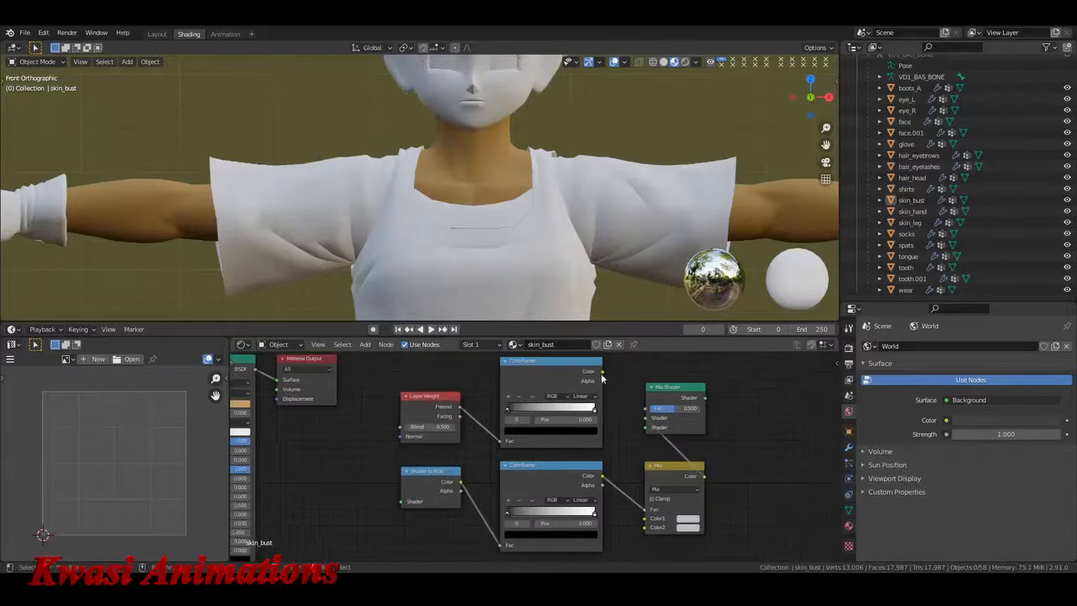
drag(602, 372, 648, 409)
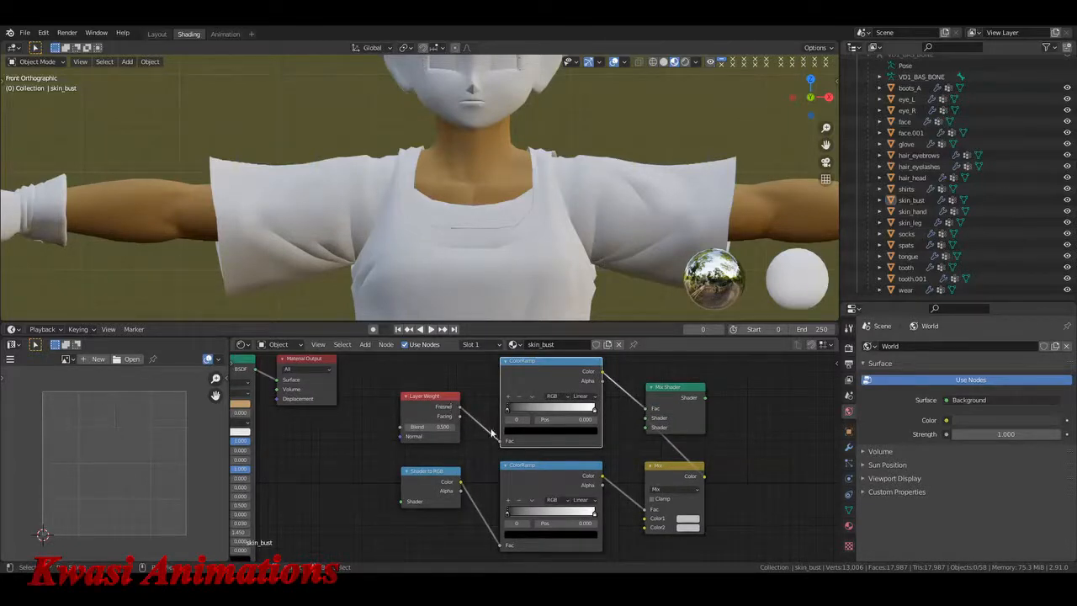
drag(492, 431, 501, 440)
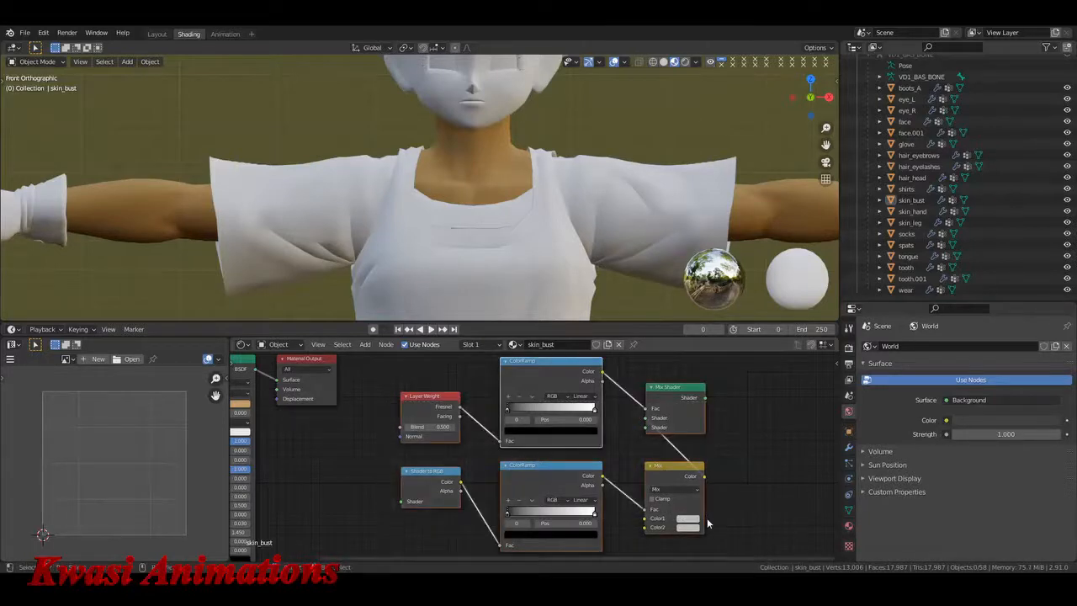
Step: Group the toon nodes, exposing the Mix Shader's output as group output and the Shader to RGB's Shader input as group input
key(ctrl+g)
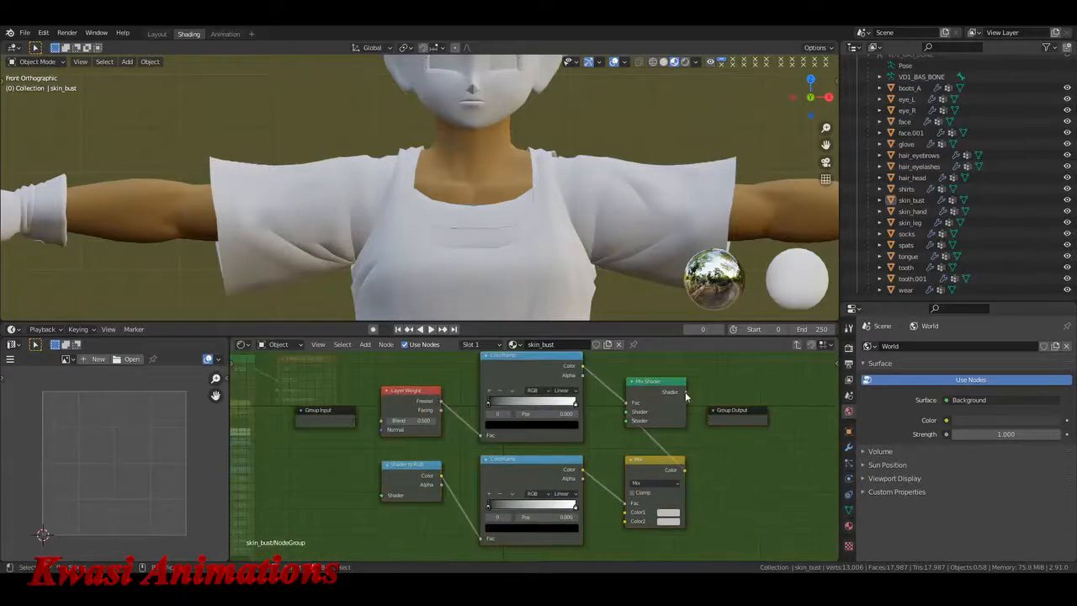
drag(685, 392, 714, 419)
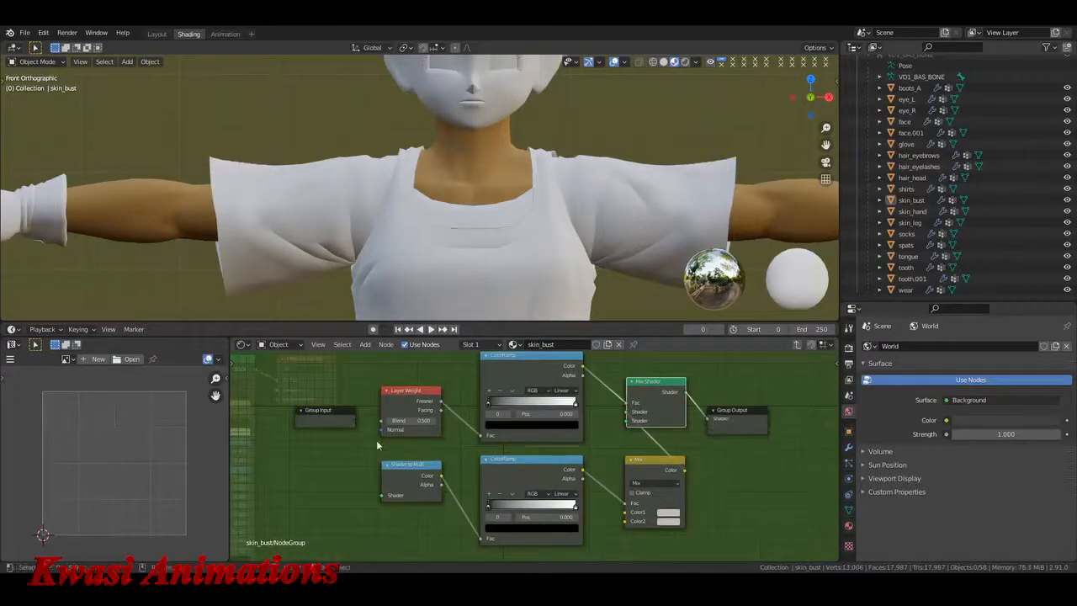
middle_drag(377, 445, 563, 445)
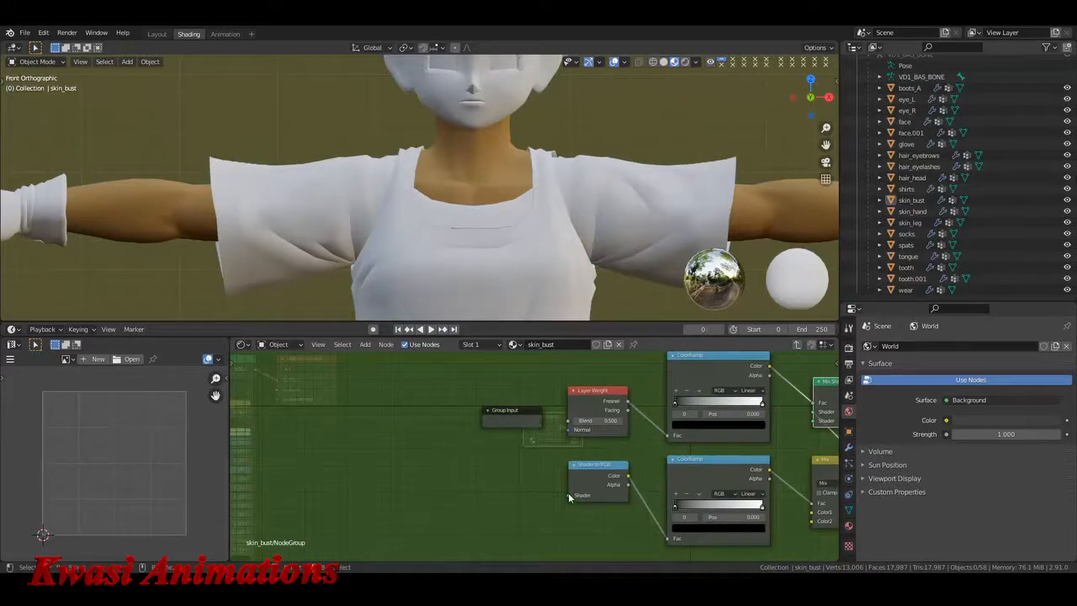
drag(568, 495, 538, 420)
key(Tab)
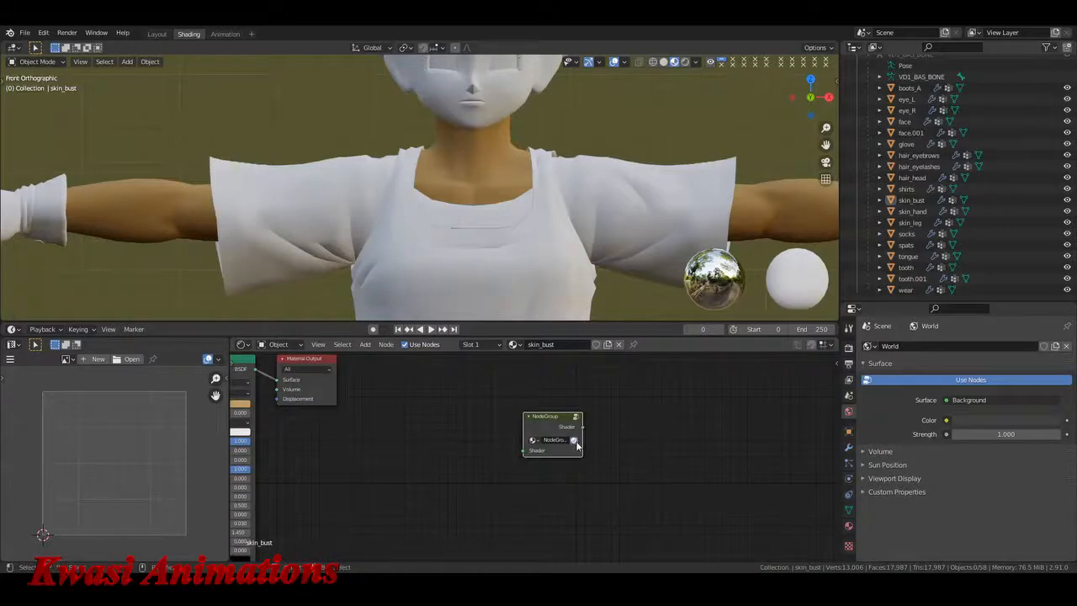
Step: Rename the node group as VIDEL_SHADER
scroll(558, 455, up, 2)
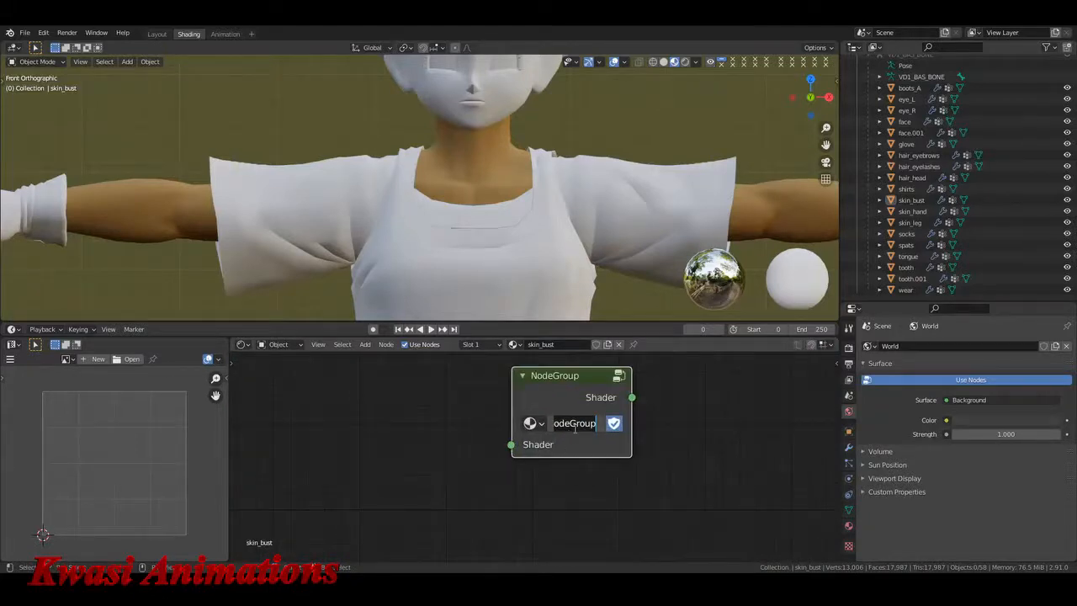
text(VIDEL)
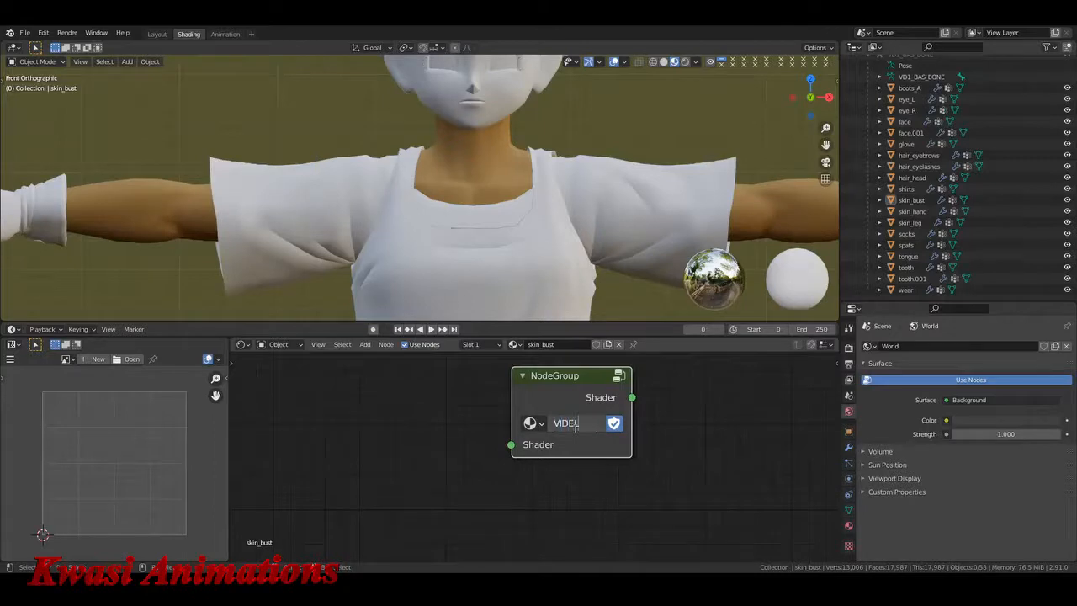
text(_SHADER)
key(Return)
click(426, 395)
key(Tab)
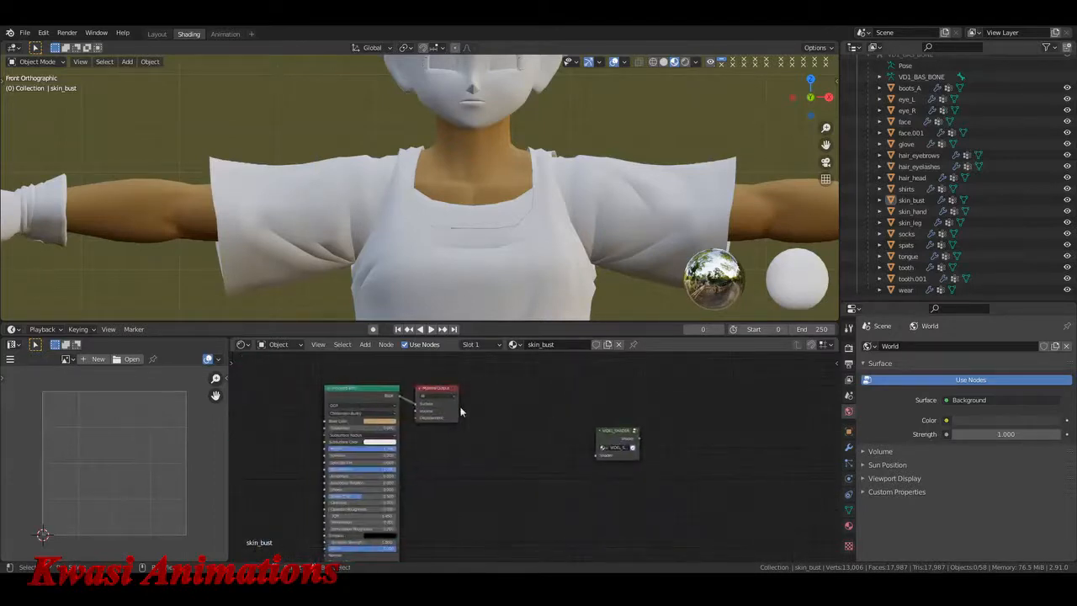
Step: Move the Material Output farther from the Principled BSDF and place the VIDEL_SHADER group node below the link between them
drag(459, 417, 539, 418)
drag(611, 435, 447, 428)
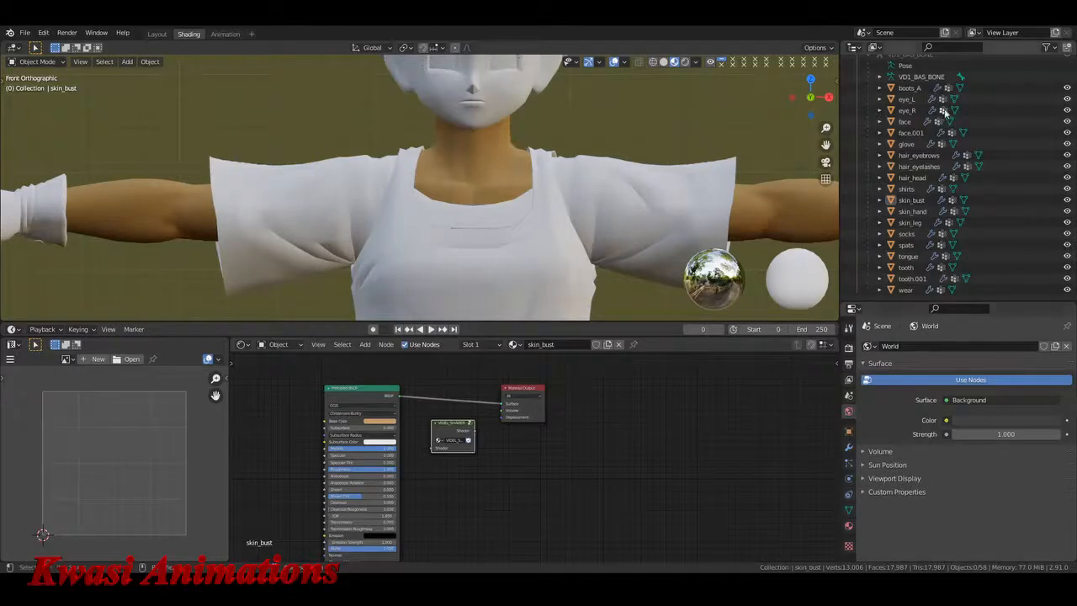
Step: Inside the VIDEL_SHADER group, set the Mix node's Color1 by sampling the skin_bust material's Base Color
click(849, 526)
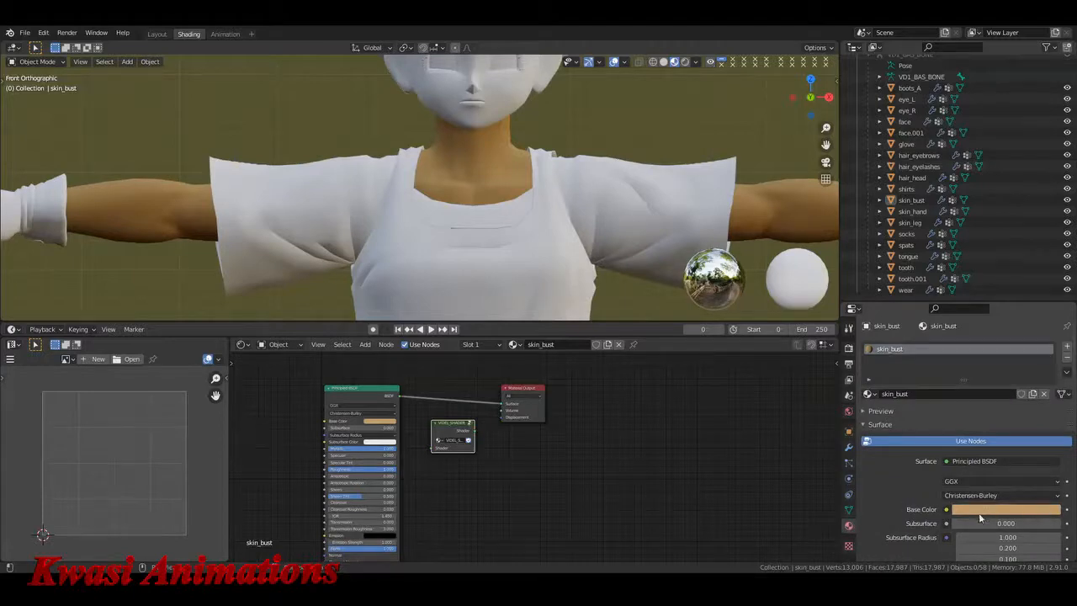
middle_drag(494, 486, 575, 482)
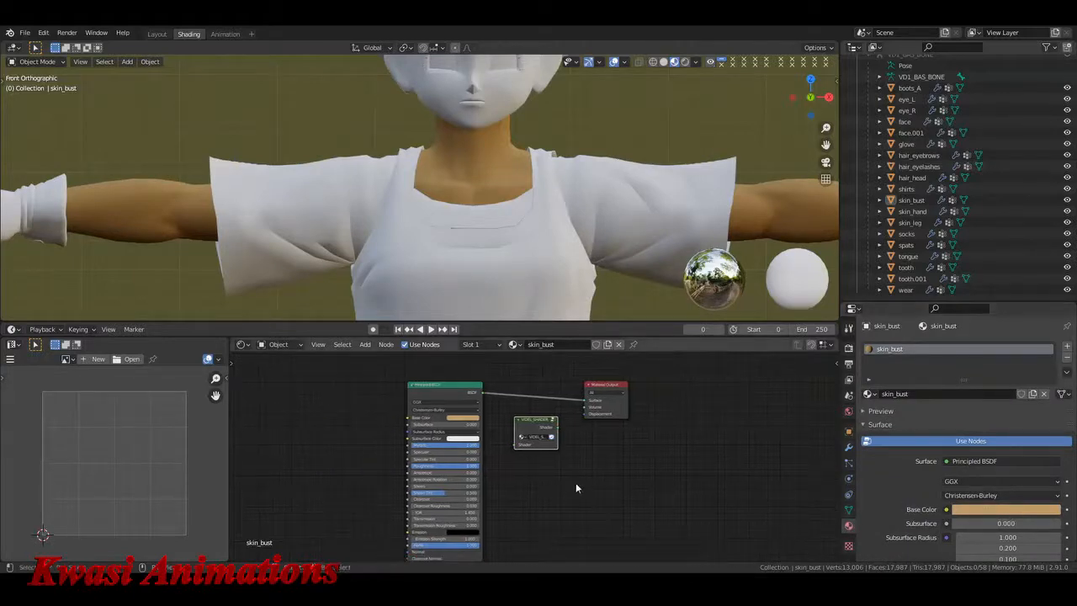
scroll(570, 476, up, 3)
key(Tab)
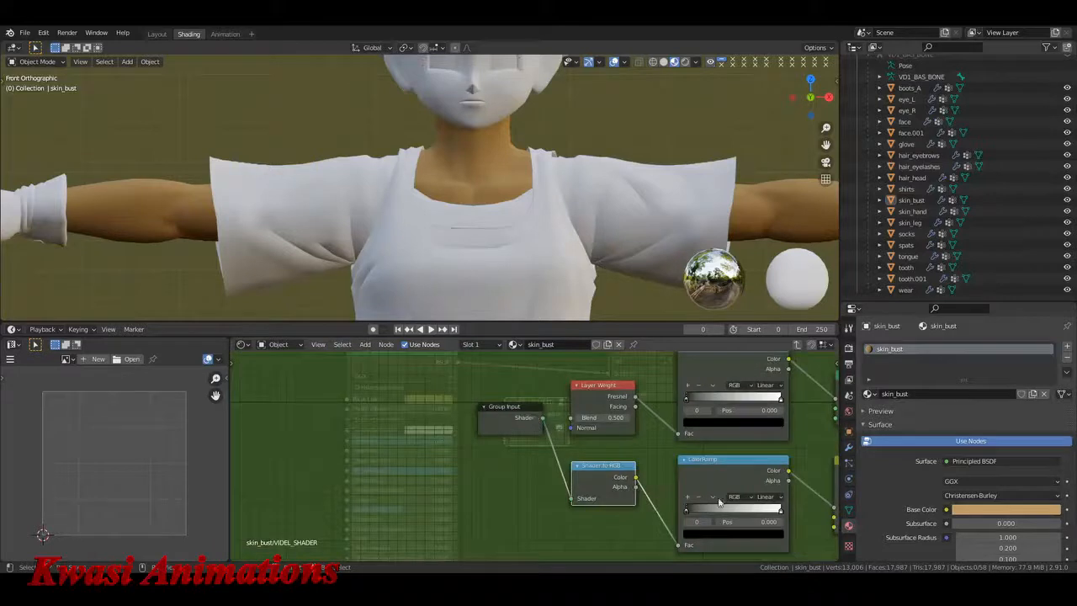
scroll(619, 475, up, 3)
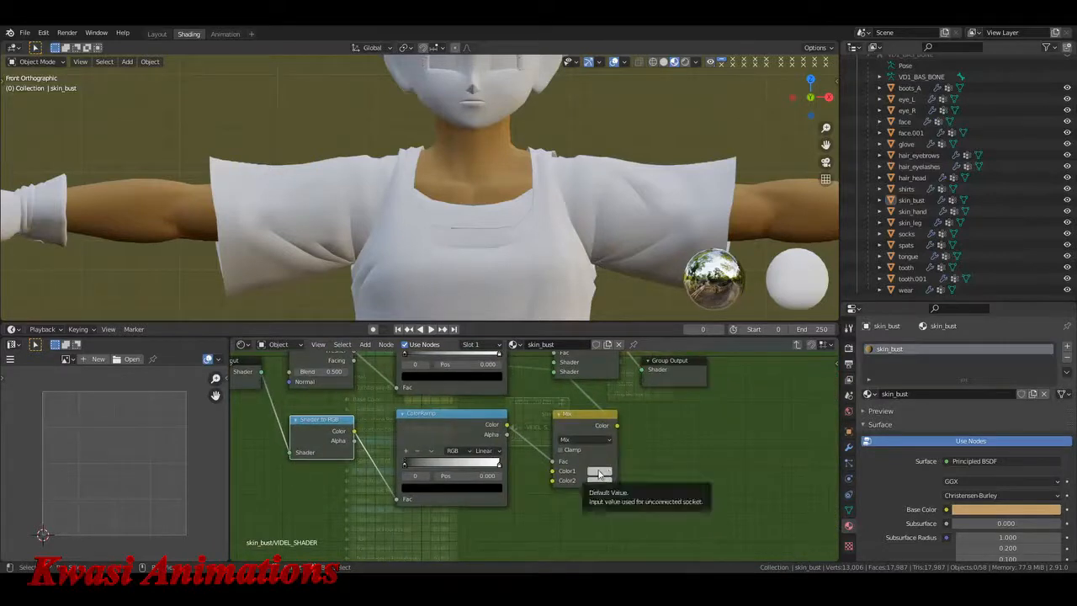
click(599, 473)
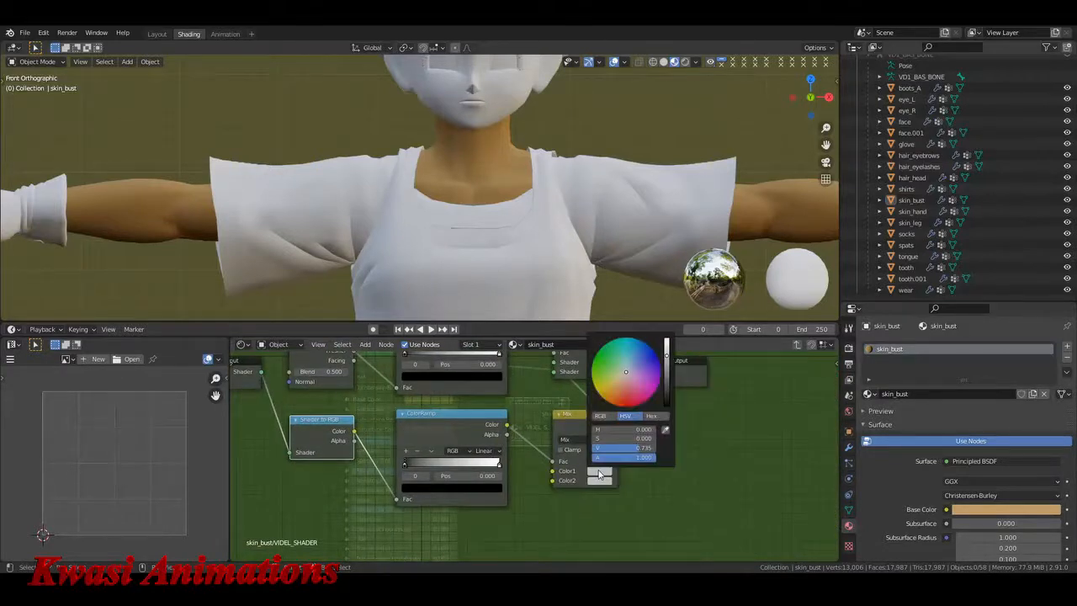
click(995, 507)
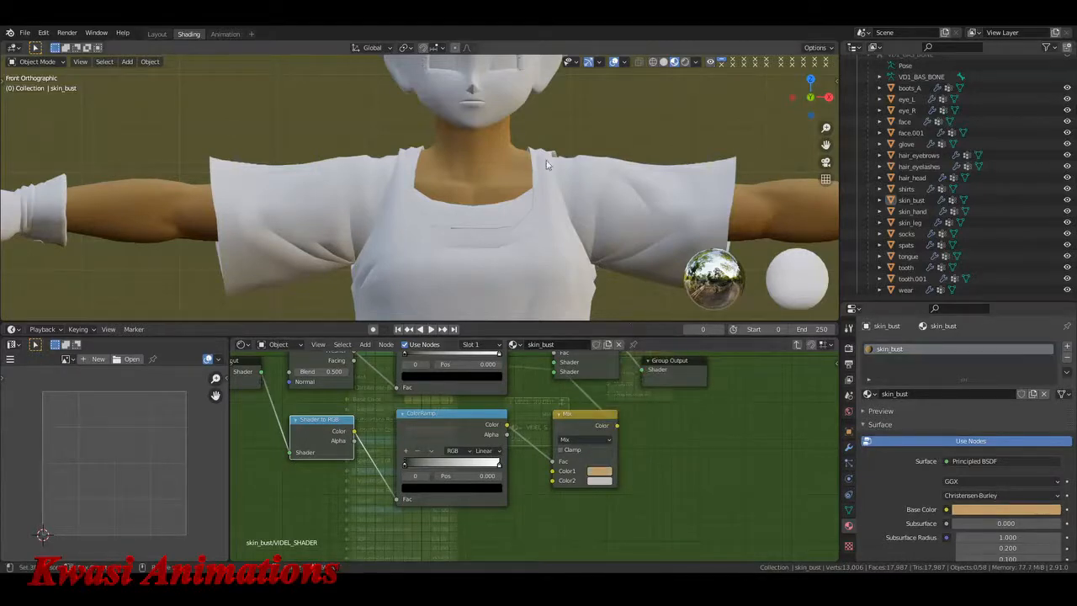
Step: Sample Color1 into the Mix node's Color2 and raise its brightness value to 1
click(599, 480)
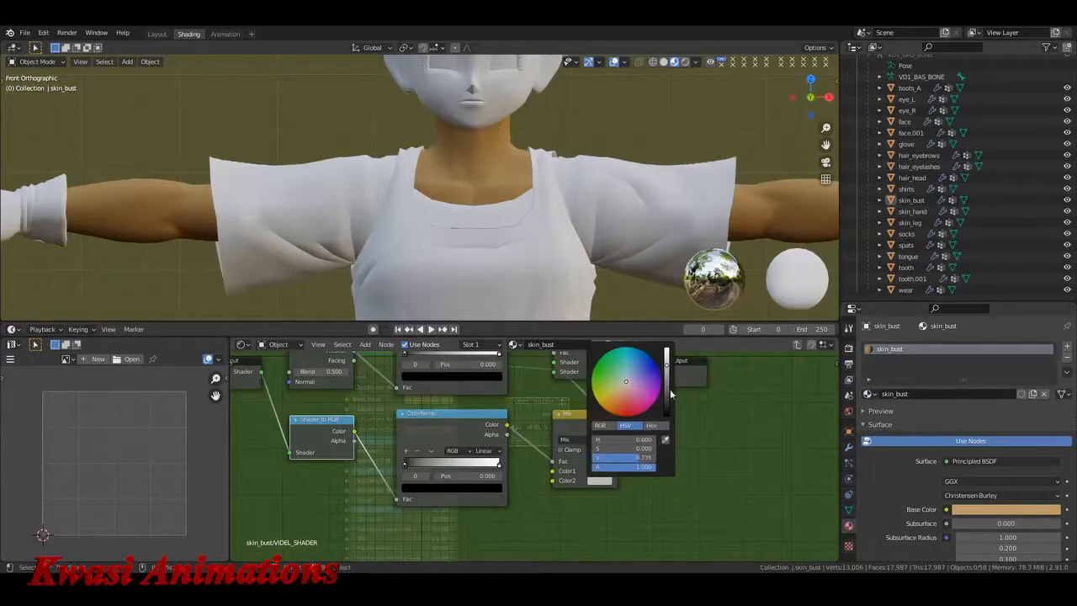
click(665, 441)
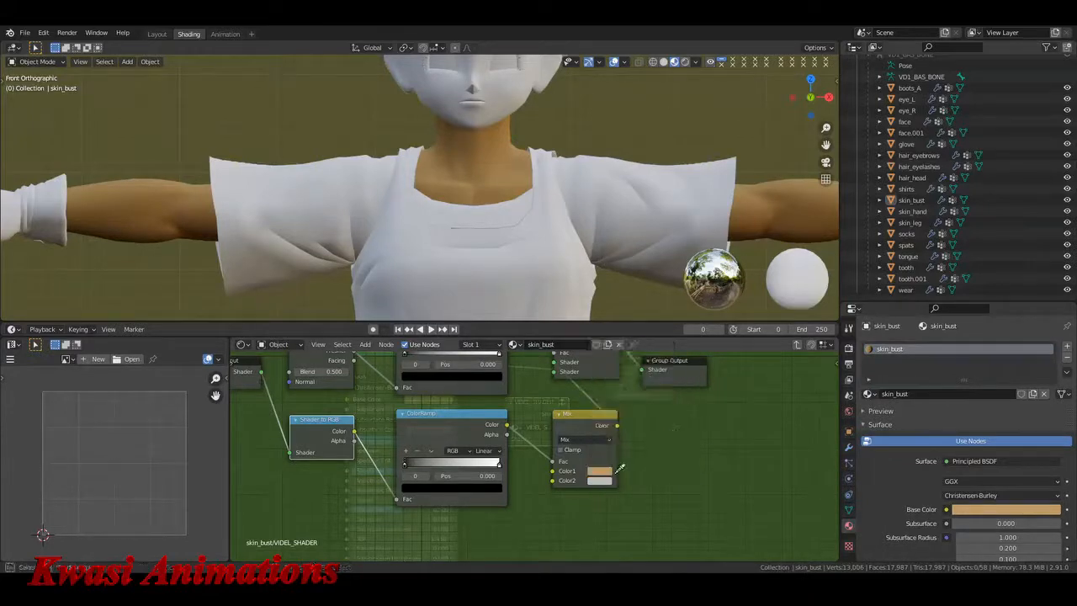
click(604, 470)
click(606, 478)
scroll(633, 364, up, 5)
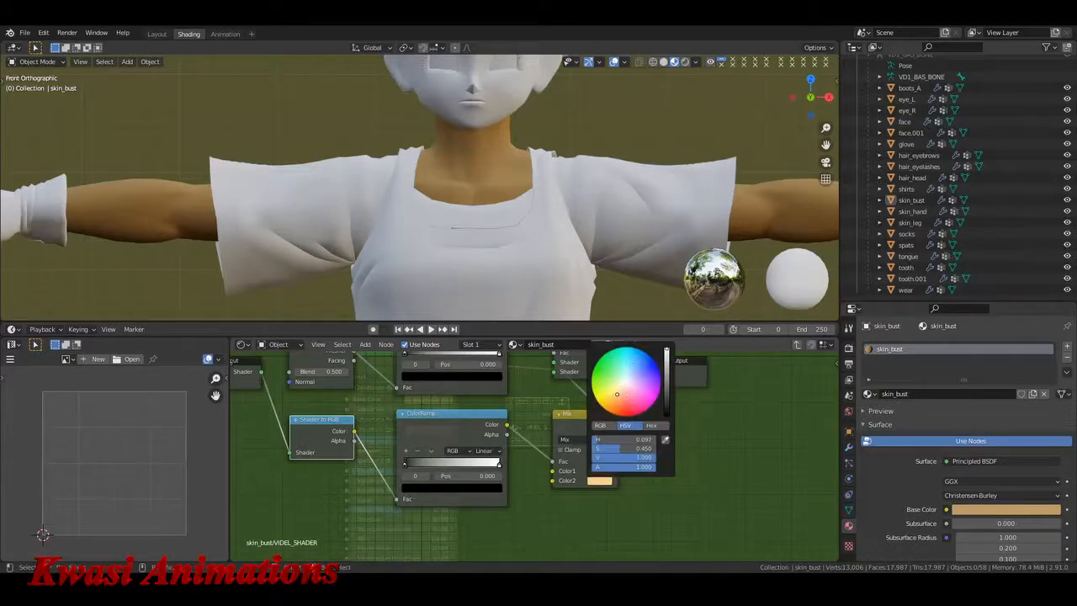
click(618, 392)
key(Escape)
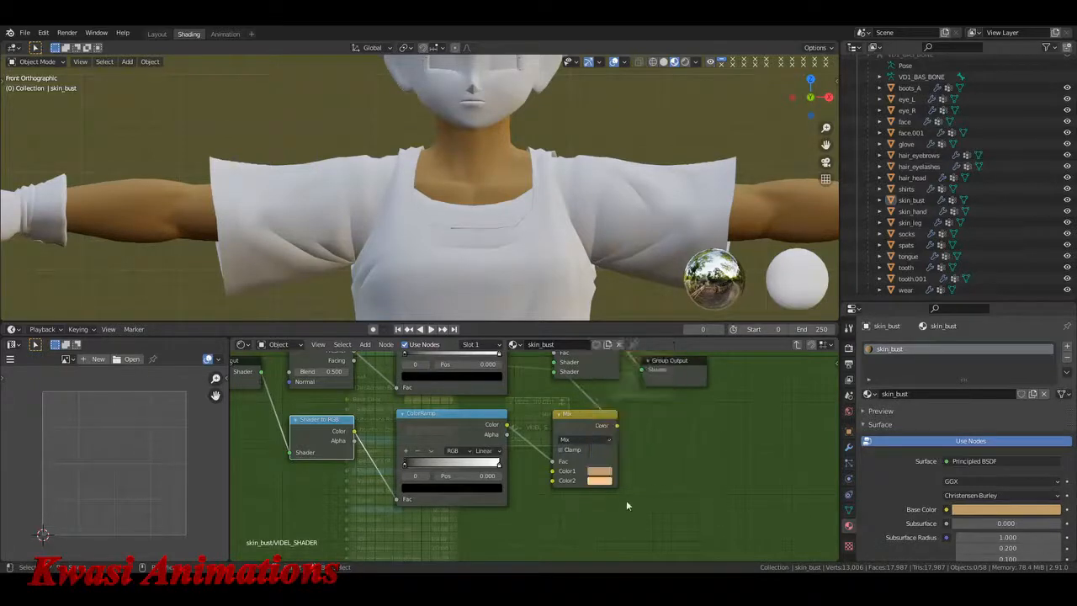
Step: Darken the Mix node's Color1 to brown and set Color2 to a brightened sample of the material's Base Color
click(604, 479)
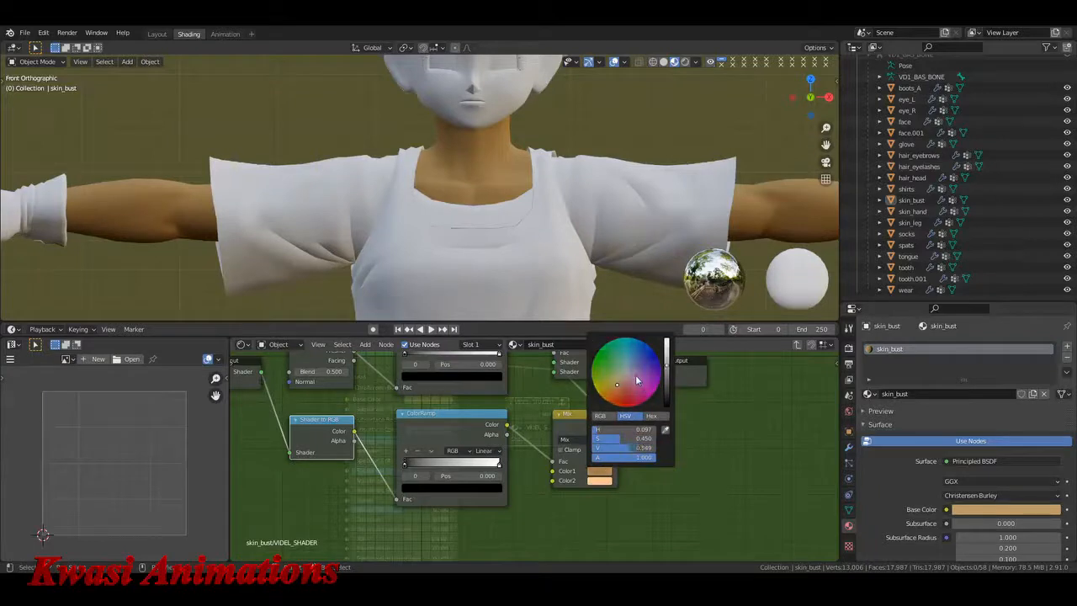
click(666, 440)
click(995, 505)
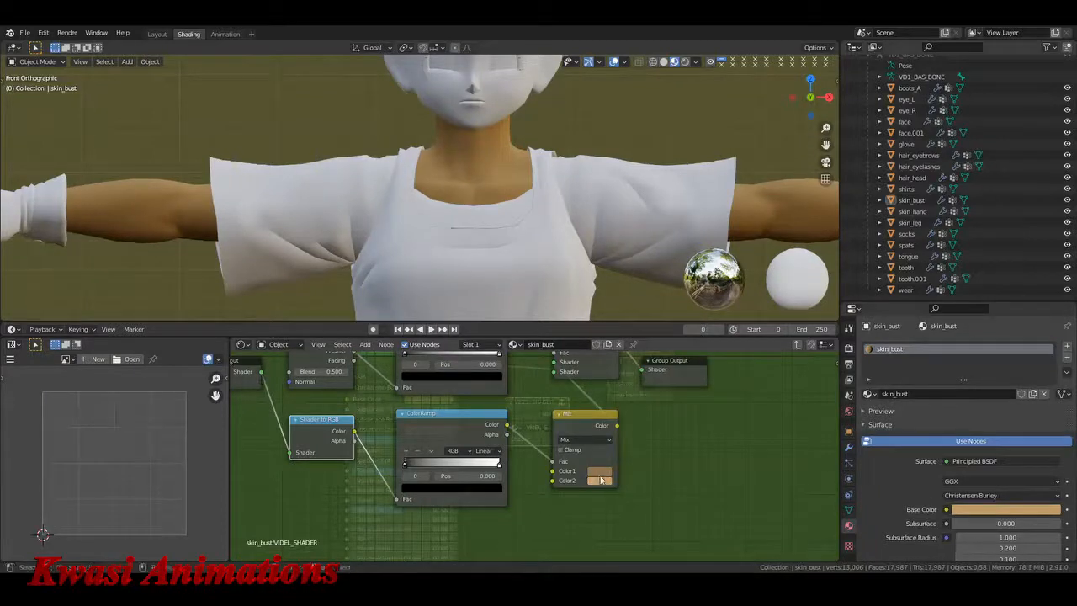
click(602, 483)
scroll(624, 375, up, 5)
Step: Set the upper ColorRamp's white stop to position 0.3 and its black stop to position 0.25
middle_drag(526, 419, 643, 460)
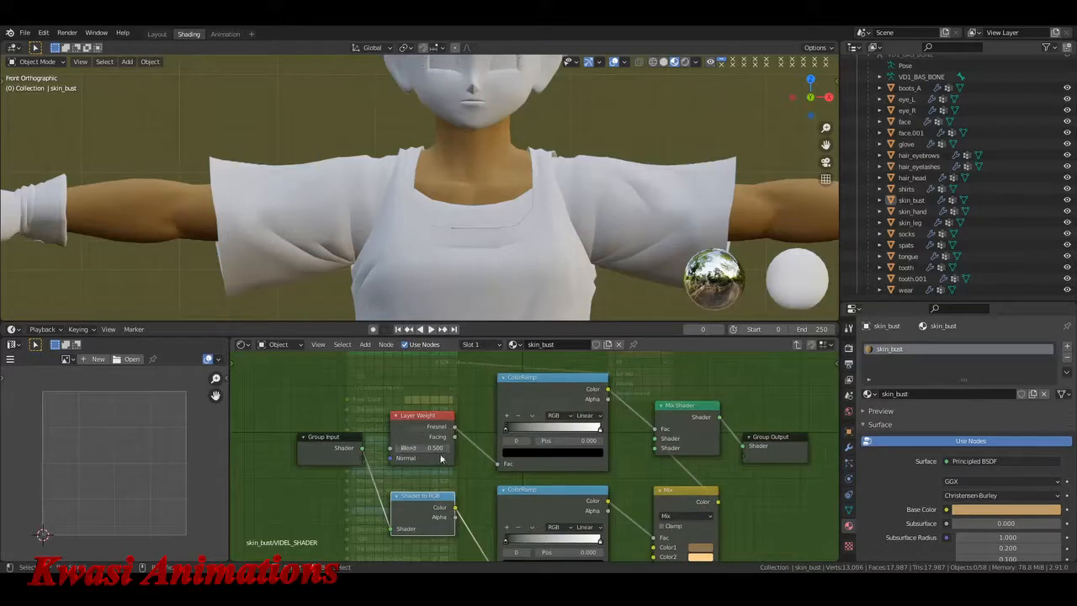
click(600, 429)
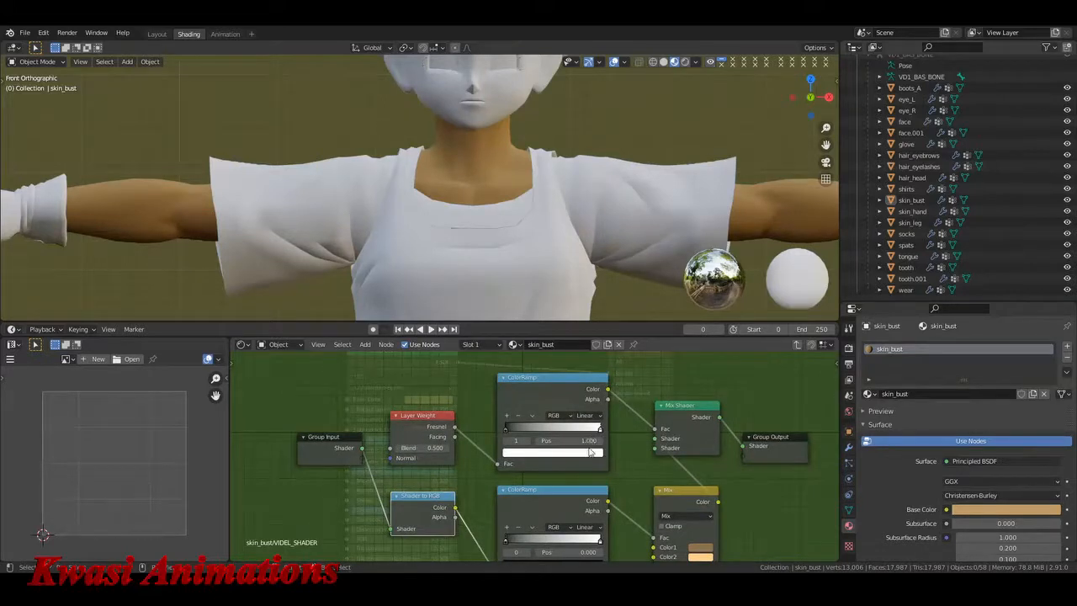
click(589, 440)
text(.3)
key(Return)
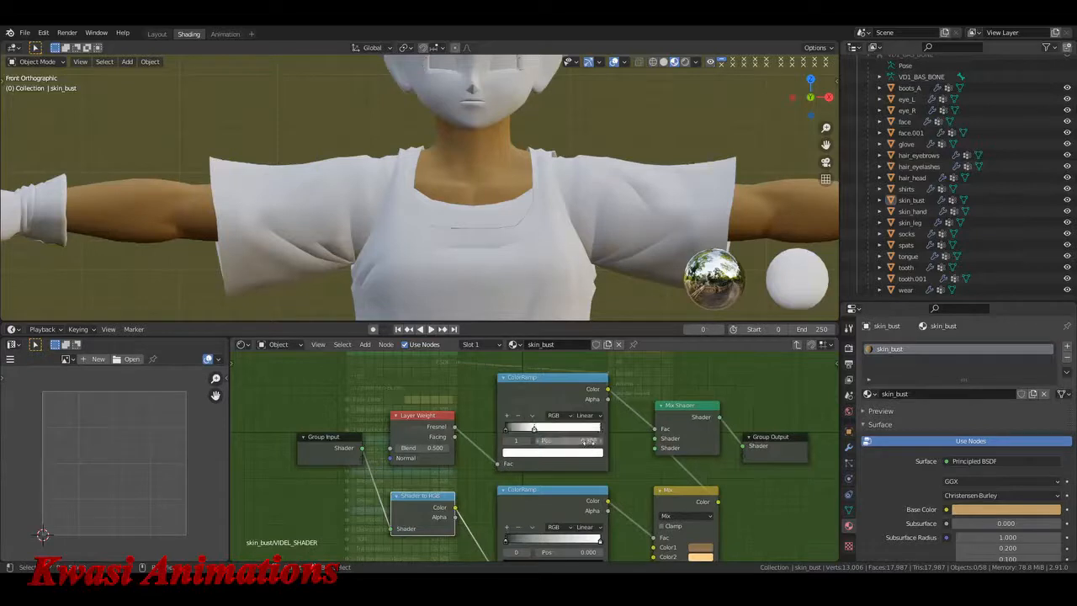
click(505, 429)
click(582, 440)
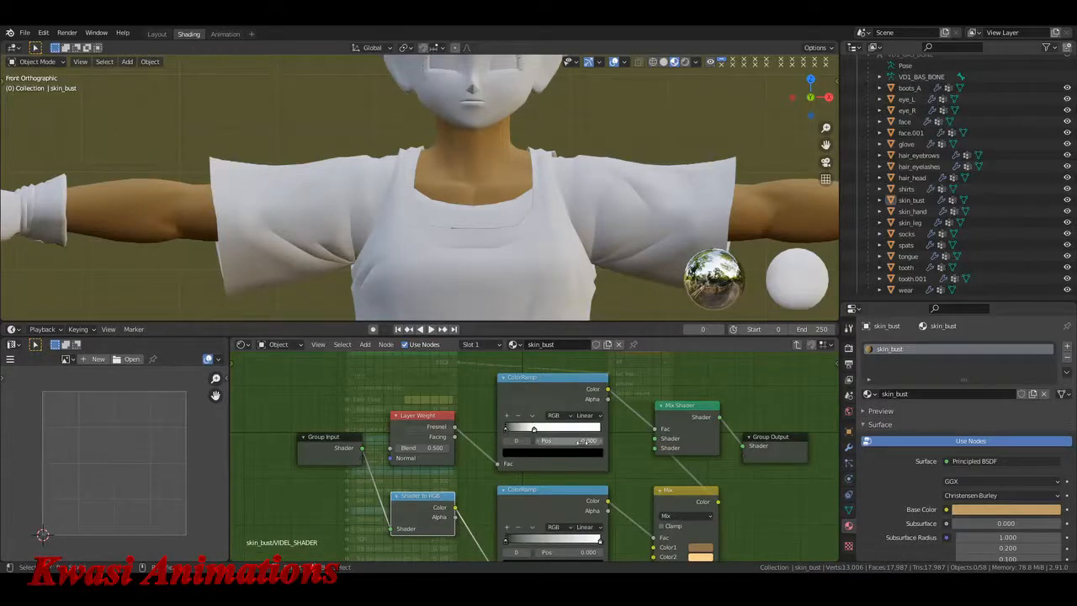
text(.25)
key(Return)
Step: Leave the group and insert the VIDEL_SHADER node into the link between the Principled BSDF and Material Output
key(Tab)
drag(536, 414, 535, 362)
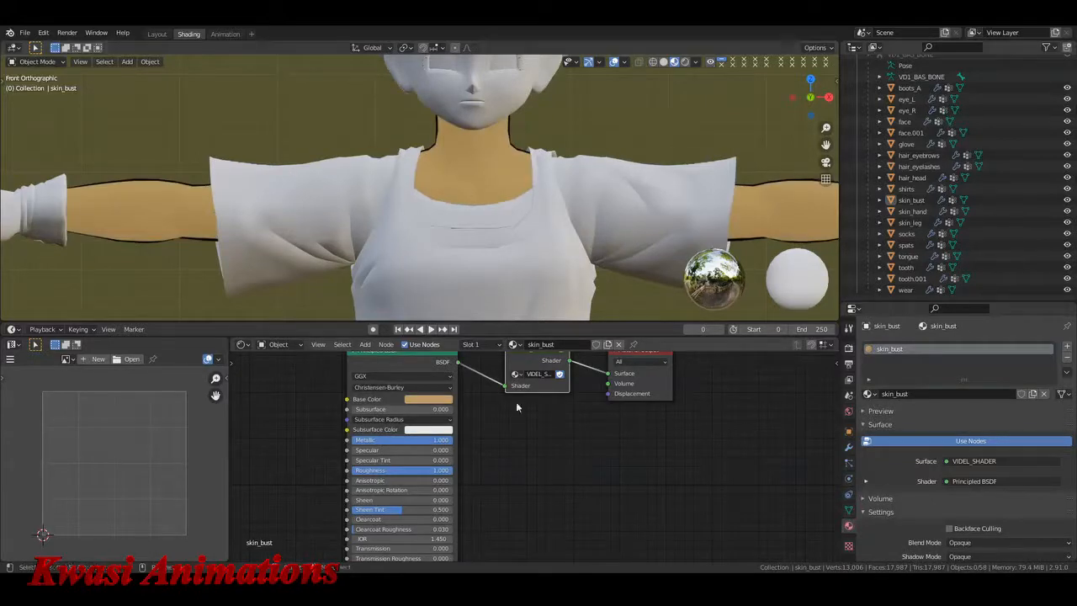
Step: Open the VIDEL_SHADER group and set the lower ColorRamp's black stop to 0.2 and its white stop to about 0.232
key(Tab)
middle_drag(546, 482, 554, 388)
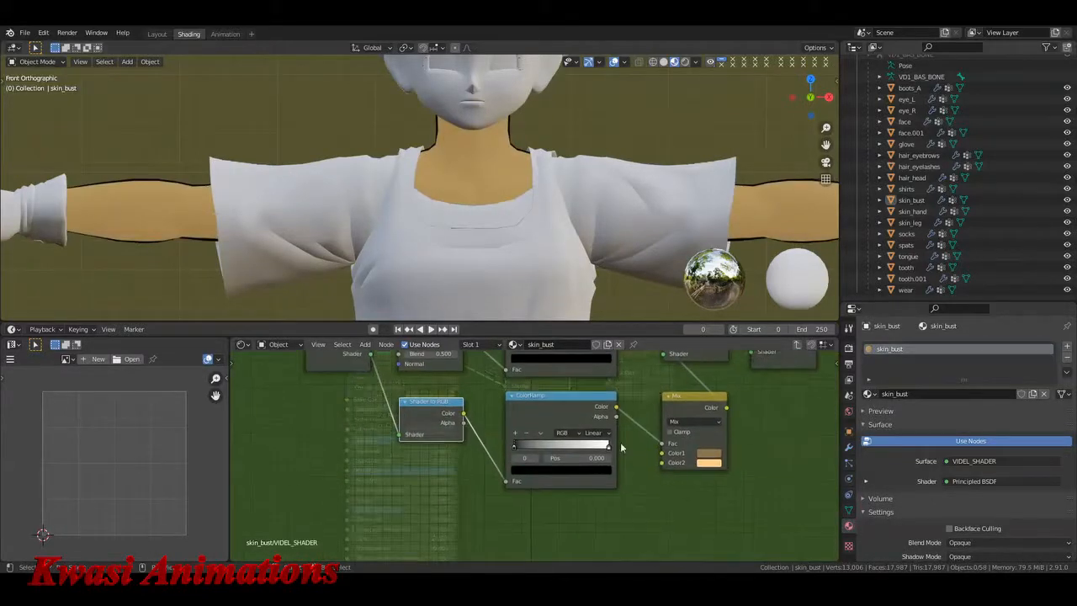
scroll(620, 441, up, 2)
mouse_move(656, 448)
mouse_down()
mouse_move(510, 439)
mouse_move(657, 443)
mouse_up()
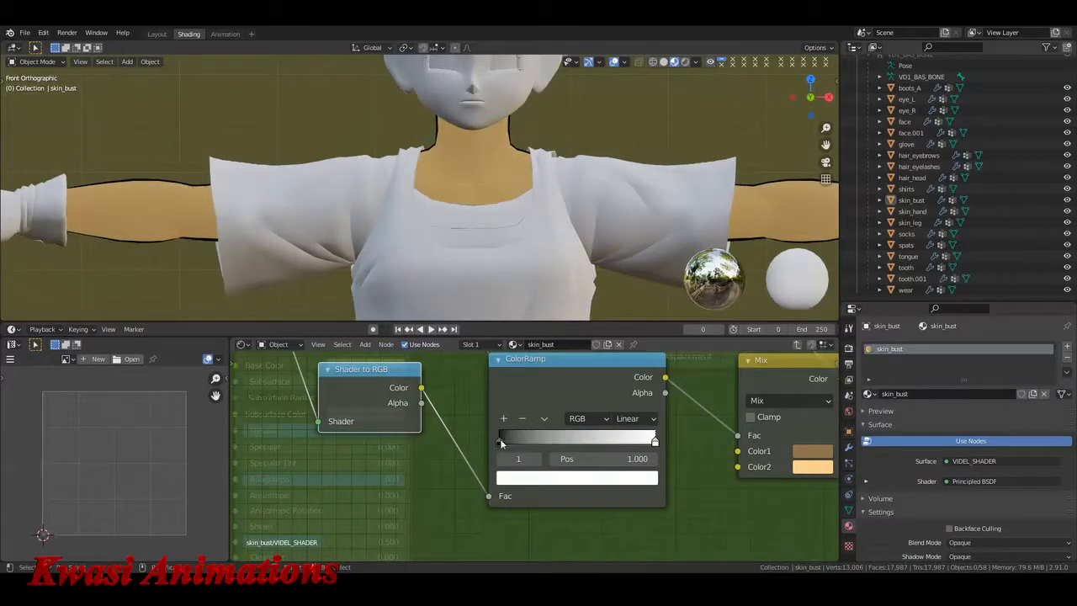
click(501, 442)
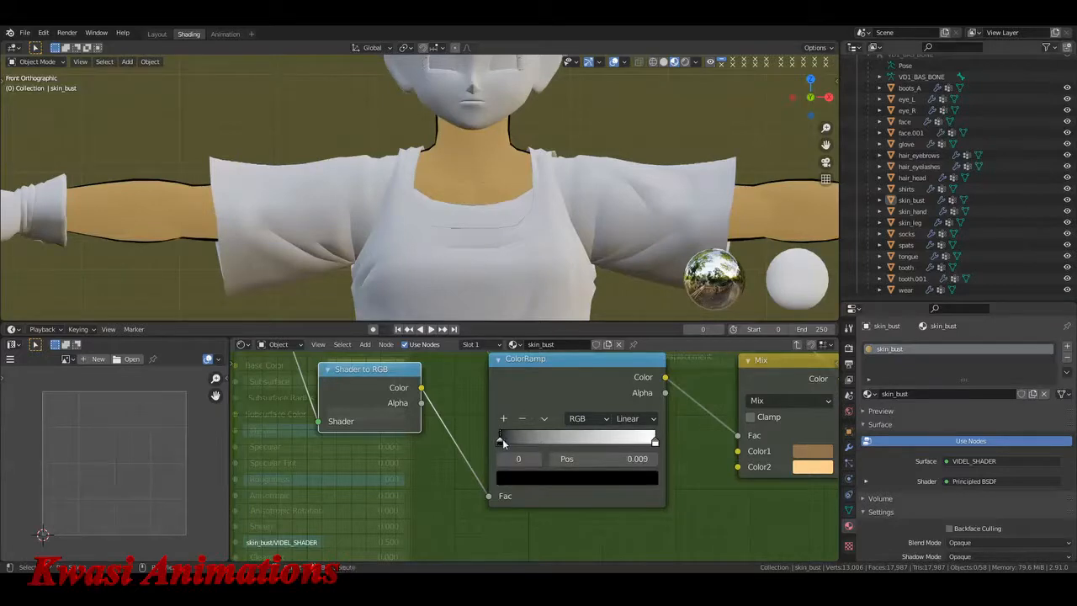
mouse_move(503, 443)
mouse_down()
mouse_move(556, 439)
mouse_move(511, 440)
mouse_move(534, 443)
mouse_up()
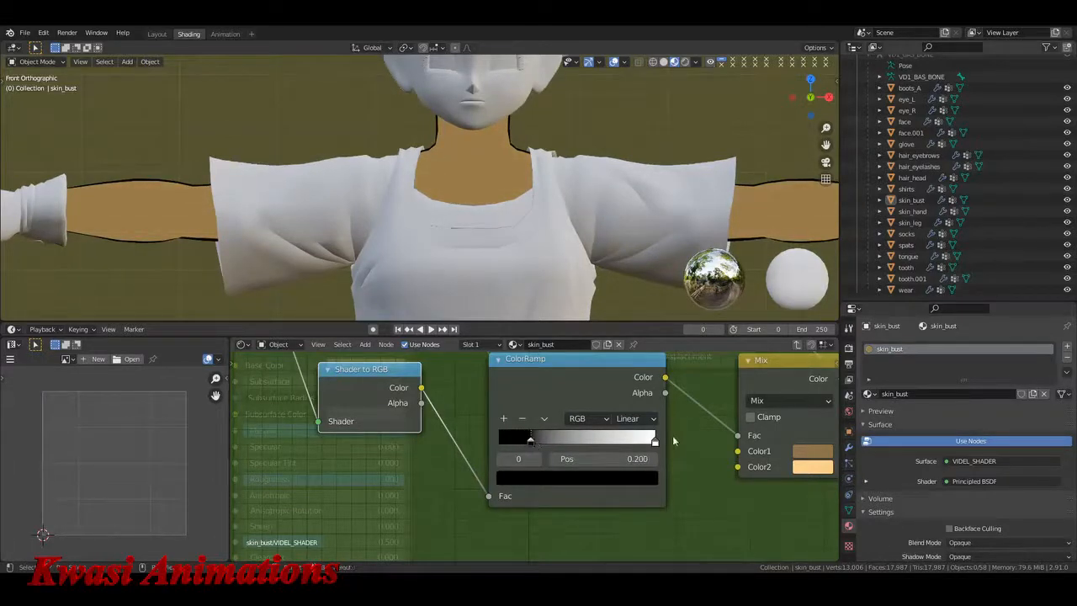
click(654, 441)
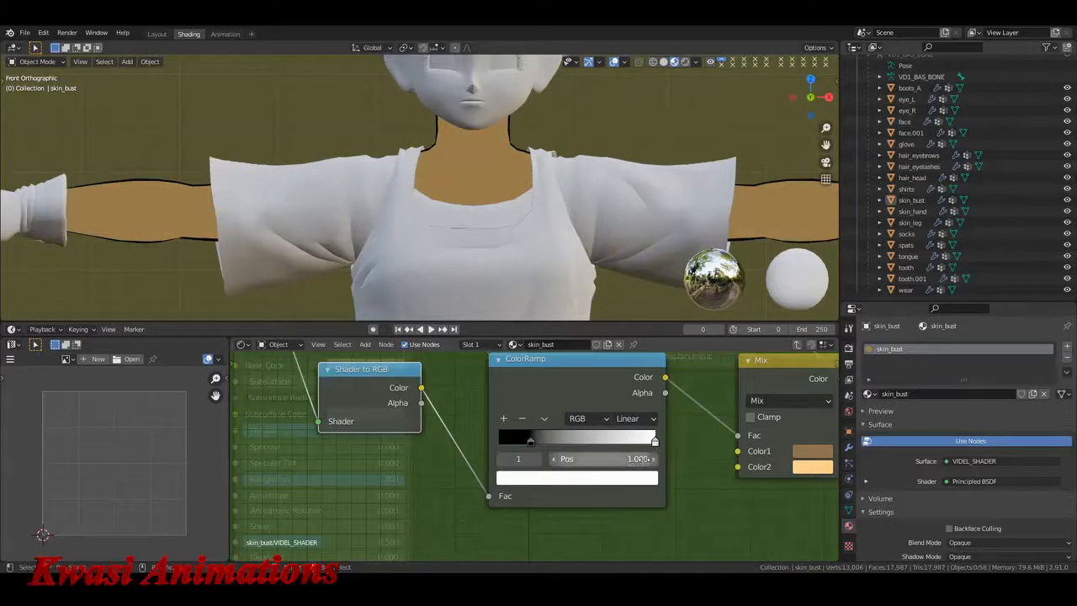
drag(639, 459, 569, 458)
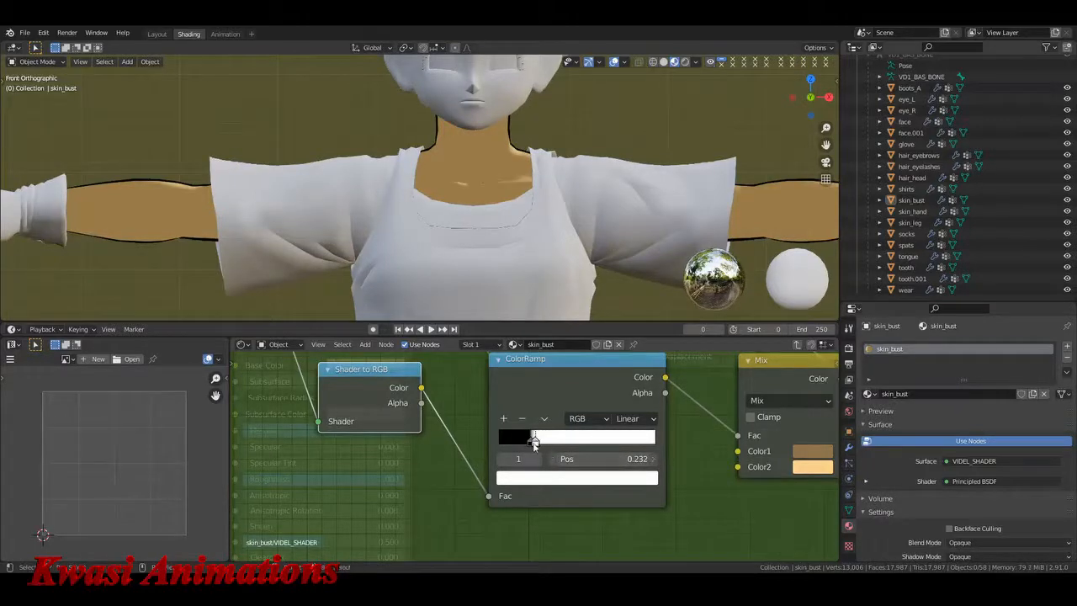
Step: Shift the lower ColorRamp's black stop to about 0.094 and its white stop to about 0.196
click(502, 460)
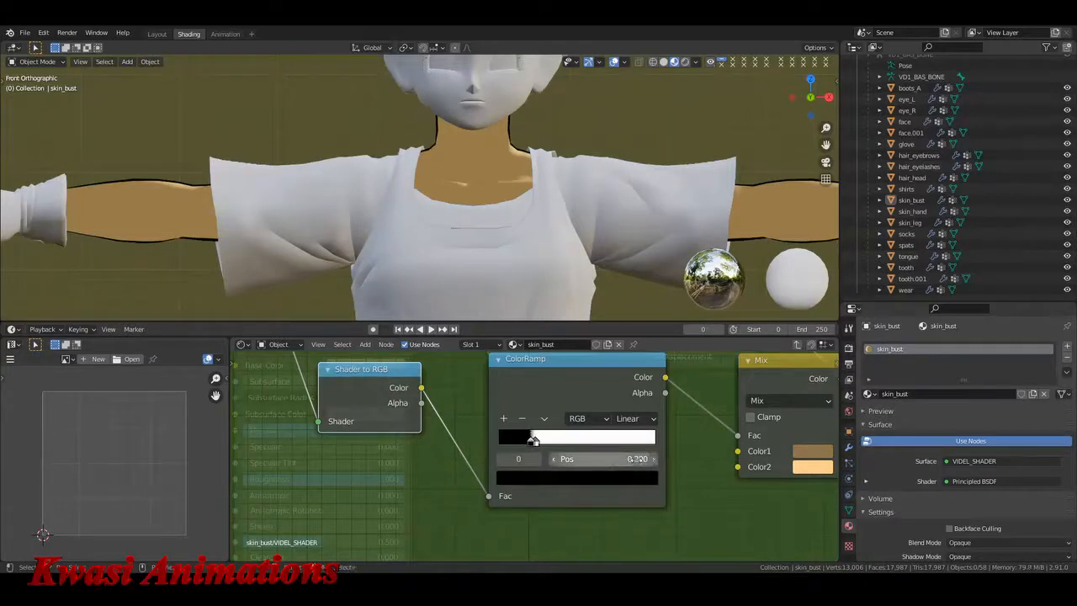
drag(631, 458, 608, 459)
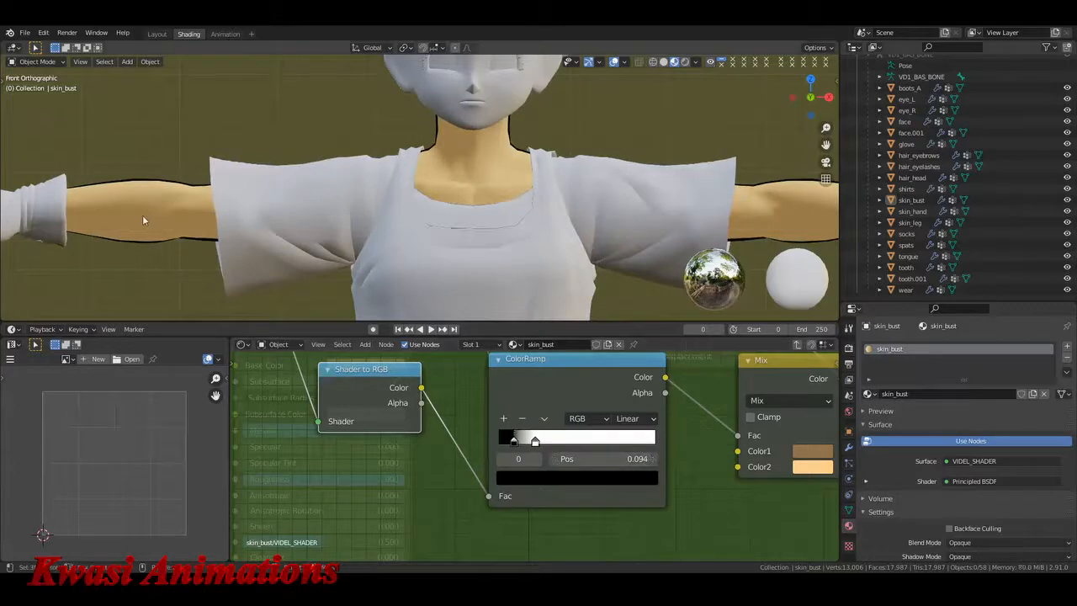
scroll(677, 241, down, 3)
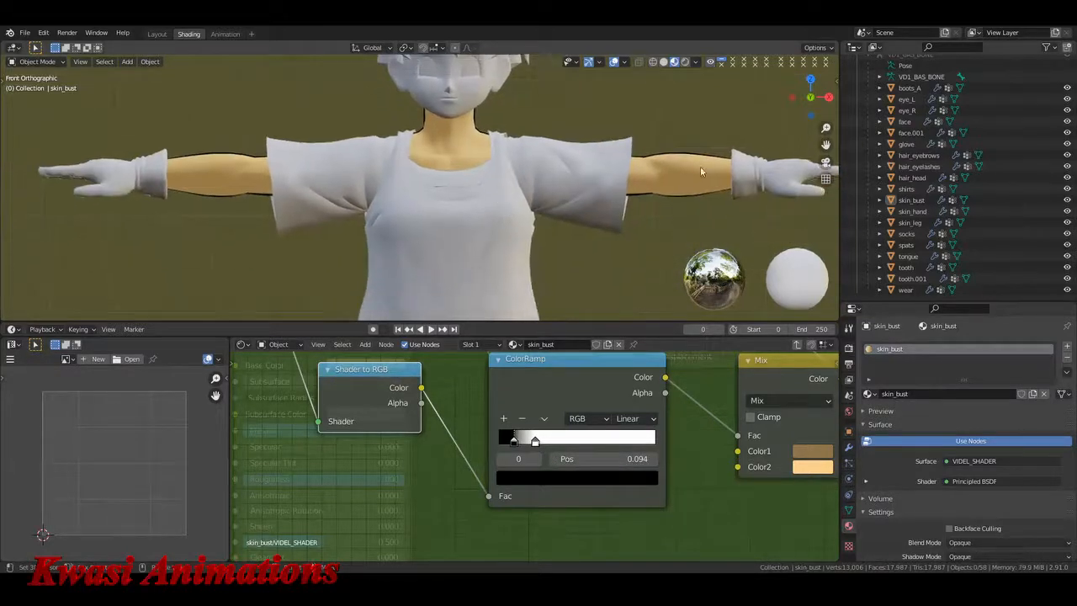
drag(535, 441, 551, 442)
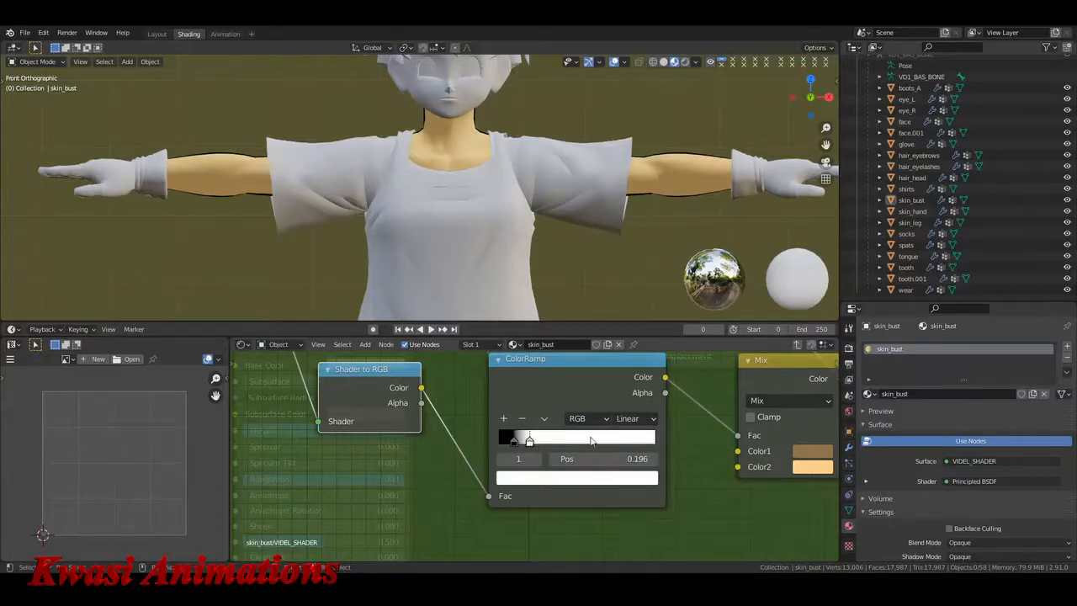
Step: Darken the brown Color1 of the Mix node fed by the lower ColorRamp and leave the VIDEL_SHADER group
click(822, 455)
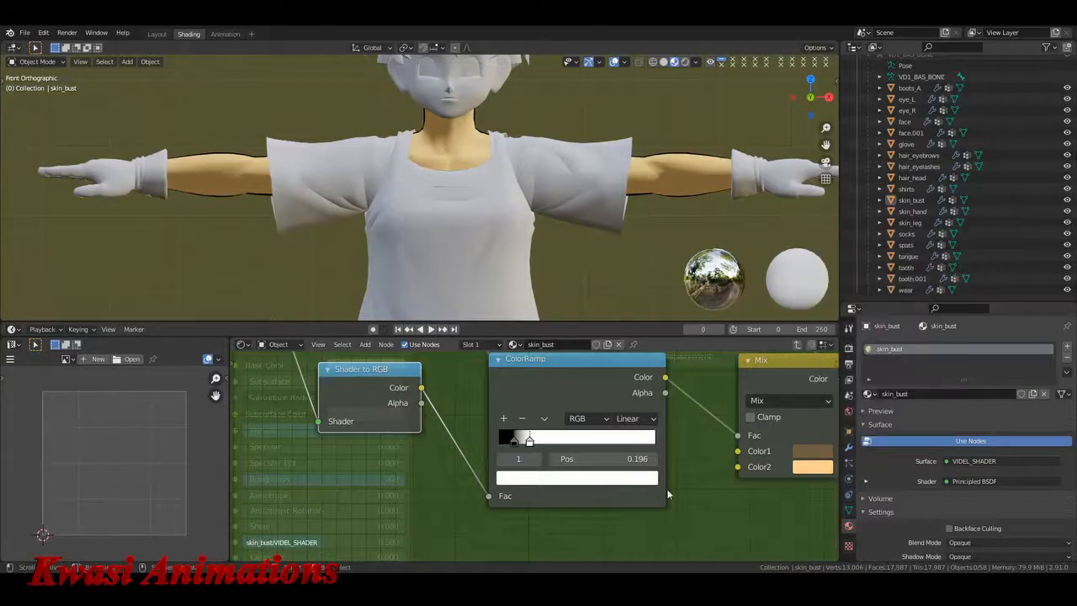
key(Tab)
scroll(485, 452, down, 5)
scroll(505, 437, up, 3)
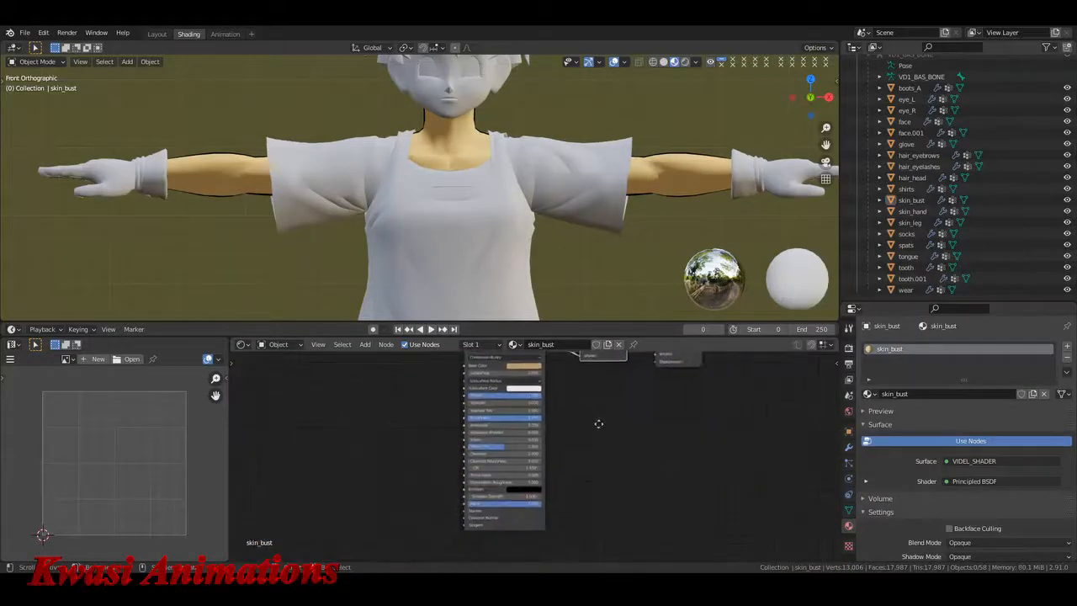
middle_drag(385, 516, 454, 458)
scroll(461, 441, up, 4)
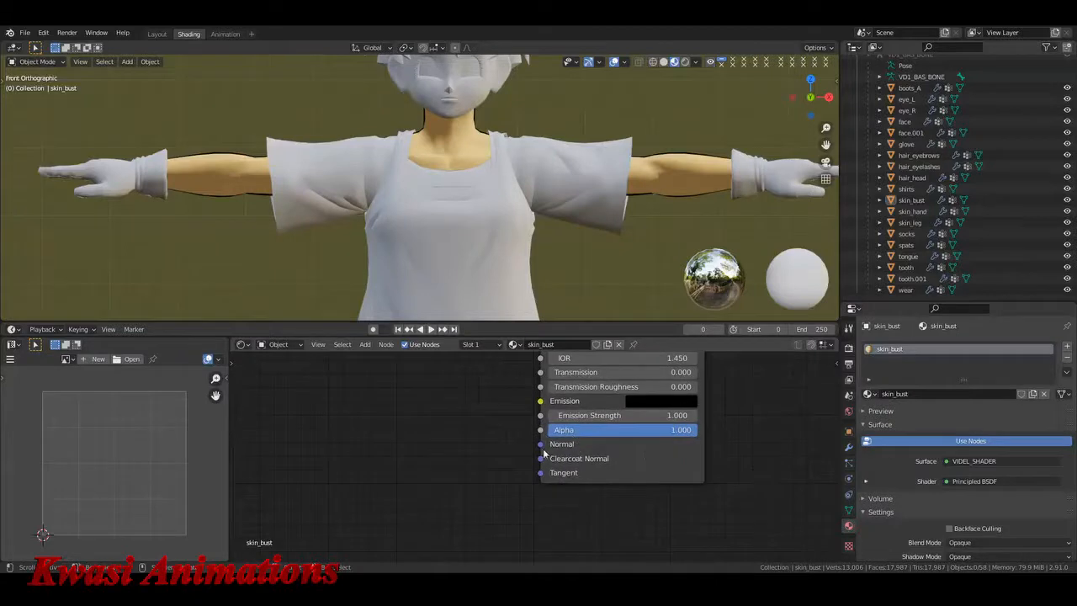
middle_drag(417, 463, 501, 457)
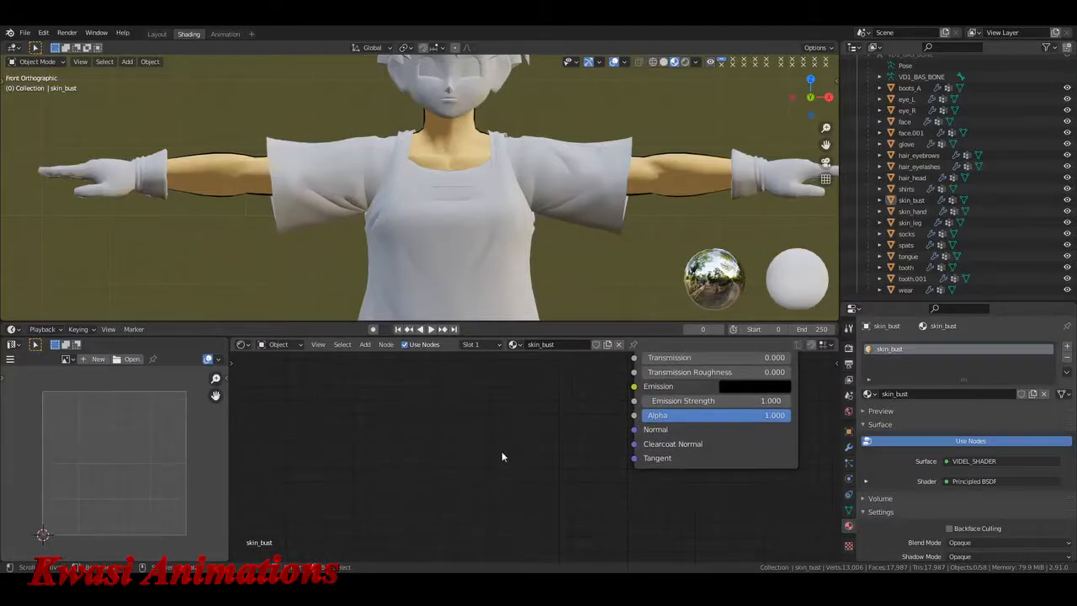
key(shift+a)
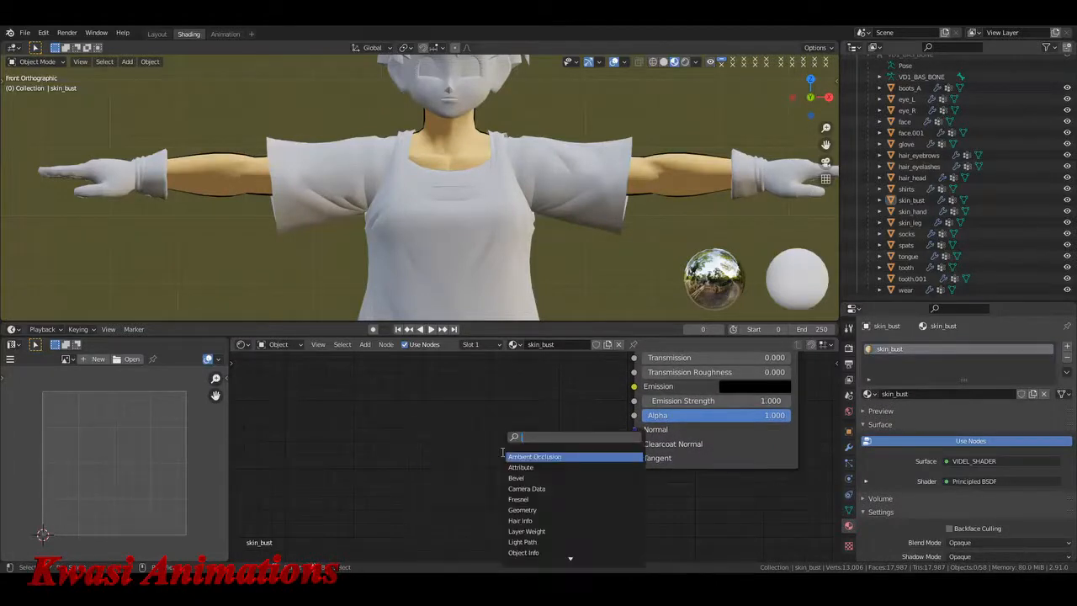
text(norm)
key(Return)
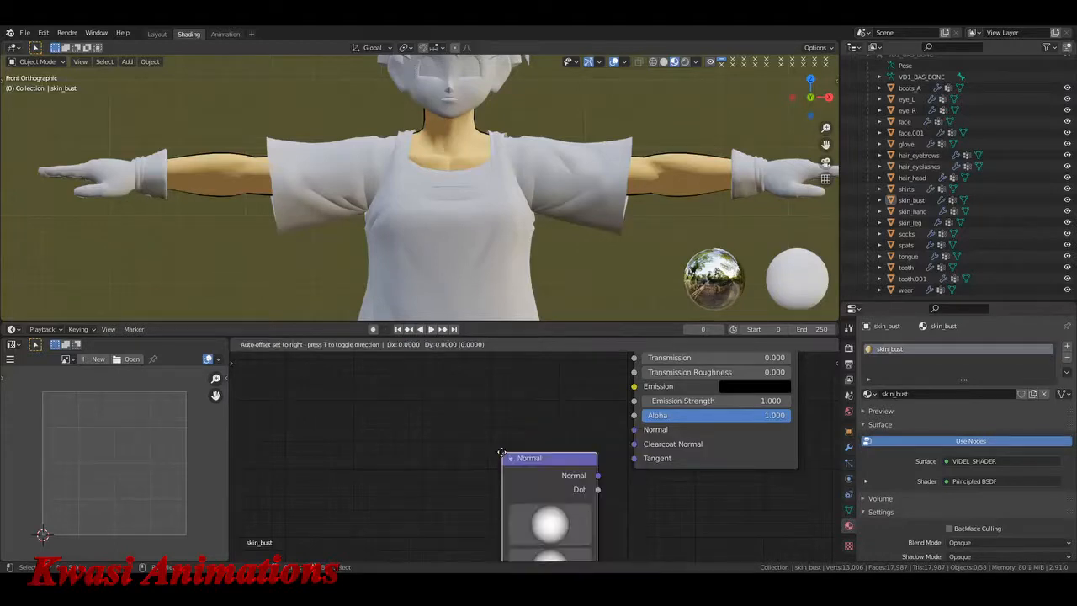
key(Escape)
Step: Add a Normal Map node beside the Principled BSDF's Normal input
key(shift+a)
text(NORM)
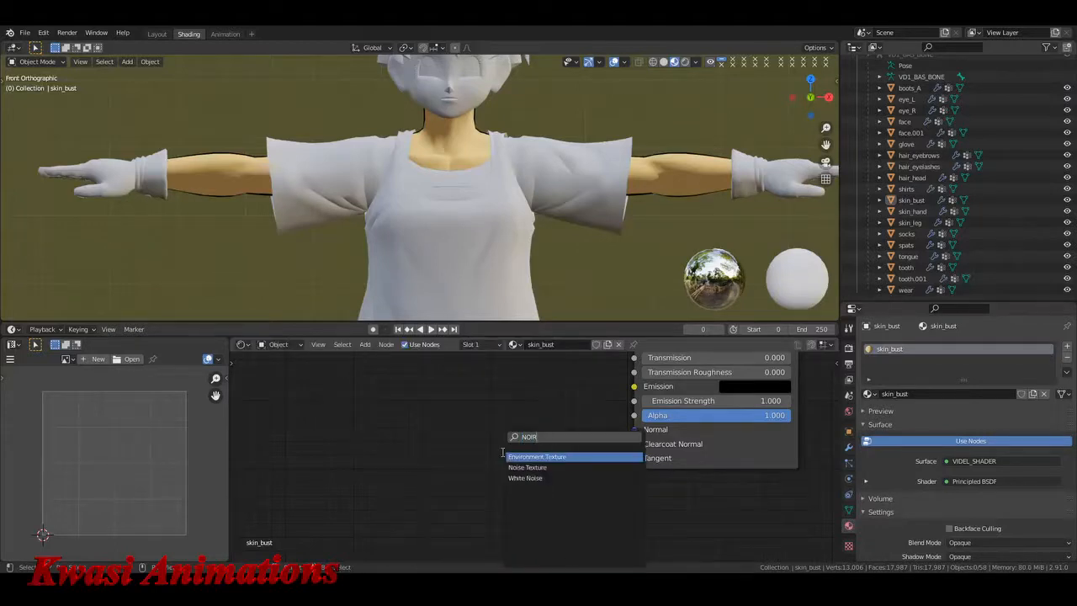
key(BackSpace)
key(BackSpace)
key(BackSpace)
text(RM)
key(Down)
key(Return)
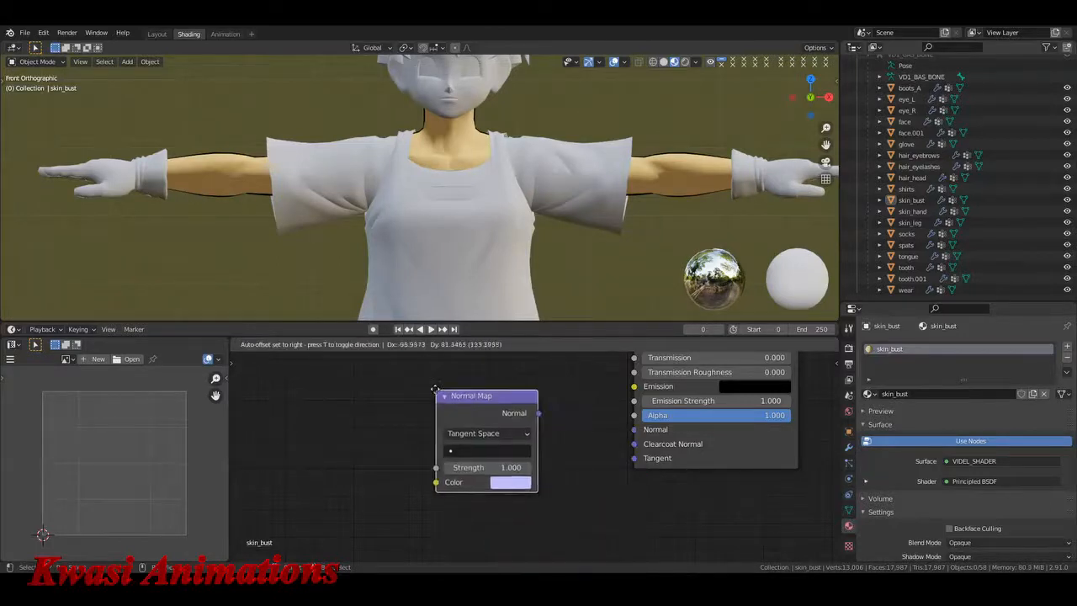
click(481, 476)
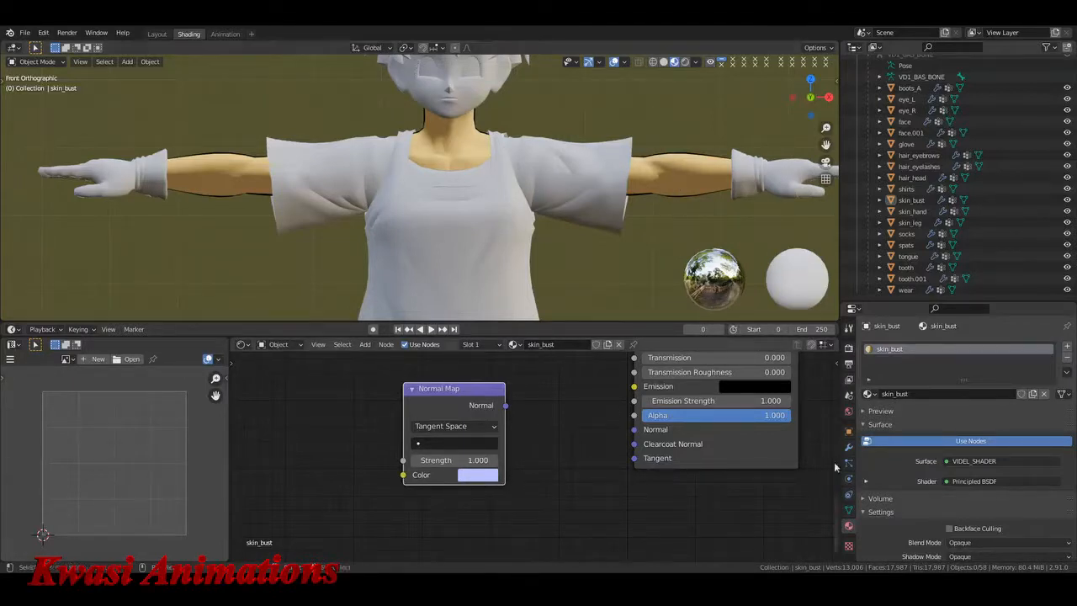
Step: Sample the material's Base Color into the Normal Map's Color and link its Normal output to the Principled BSDF's Normal input
click(866, 481)
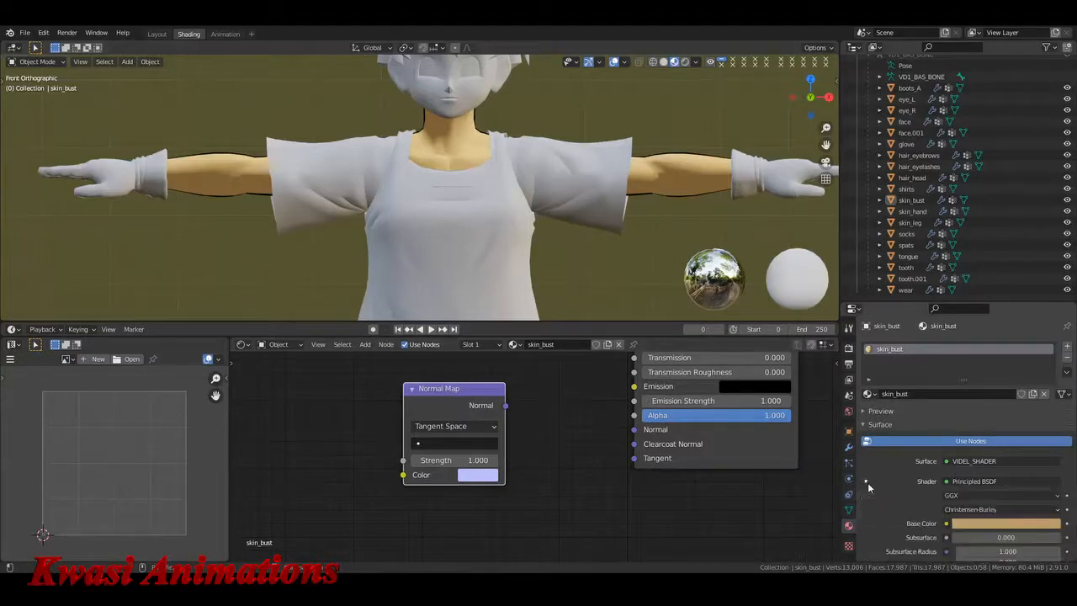
scroll(867, 482, down, 2)
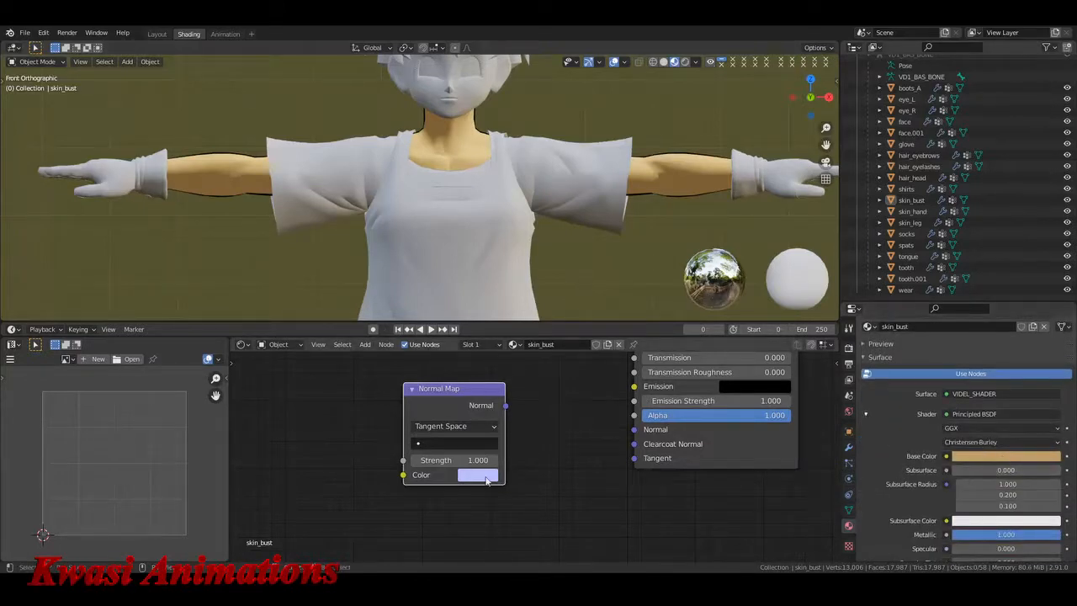
click(487, 483)
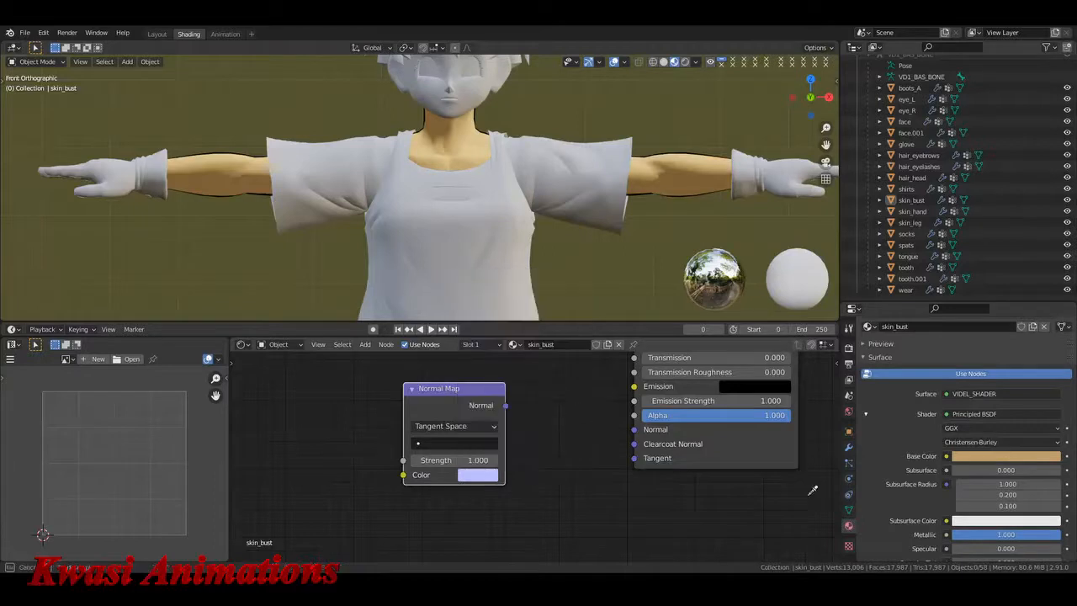
drag(999, 449, 476, 474)
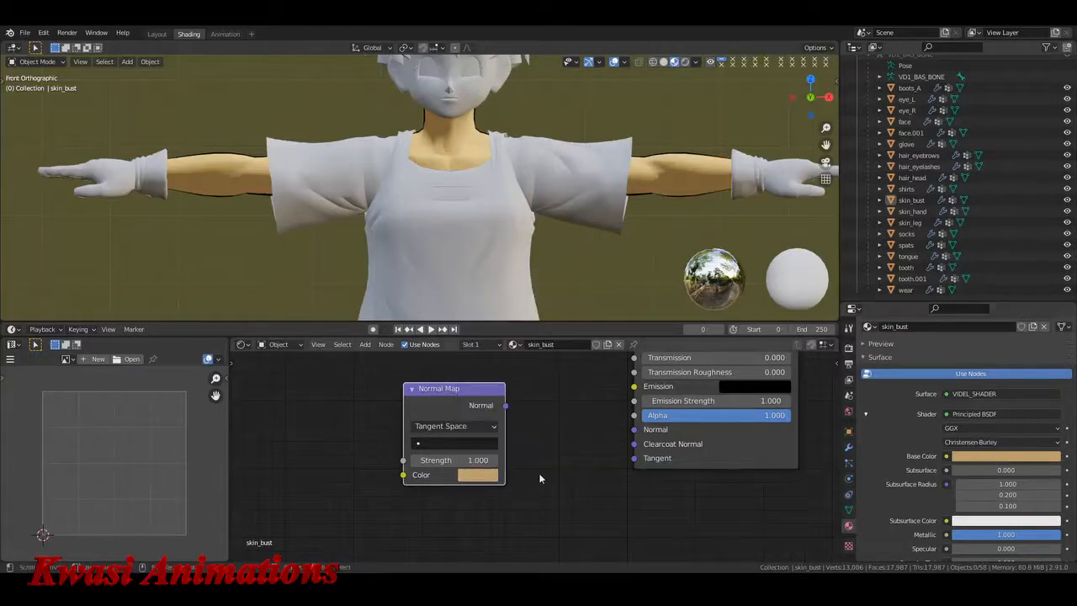
click(521, 419)
drag(505, 405, 634, 429)
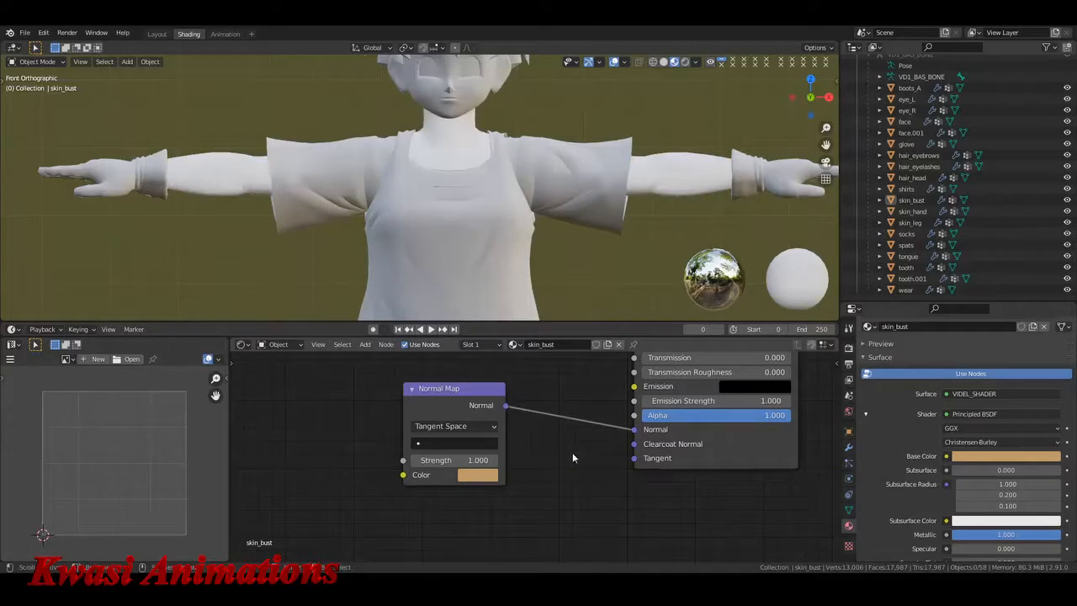
Step: Set the Normal Map's strength to 0.24 and move the node slightly higher
middle_drag(544, 231, 445, 193)
click(480, 460)
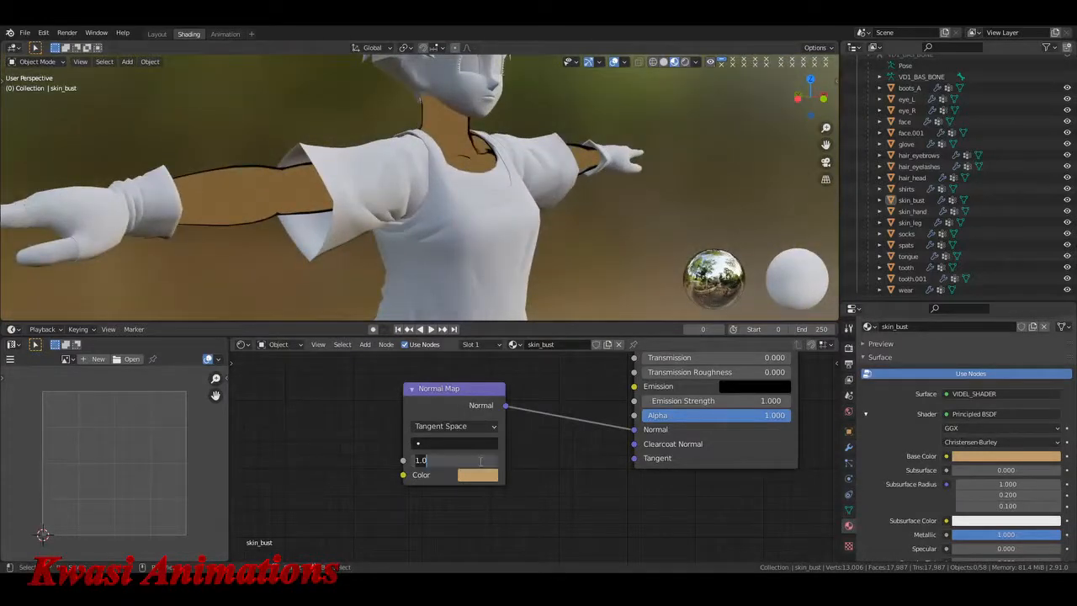
text(0.2)
key(Return)
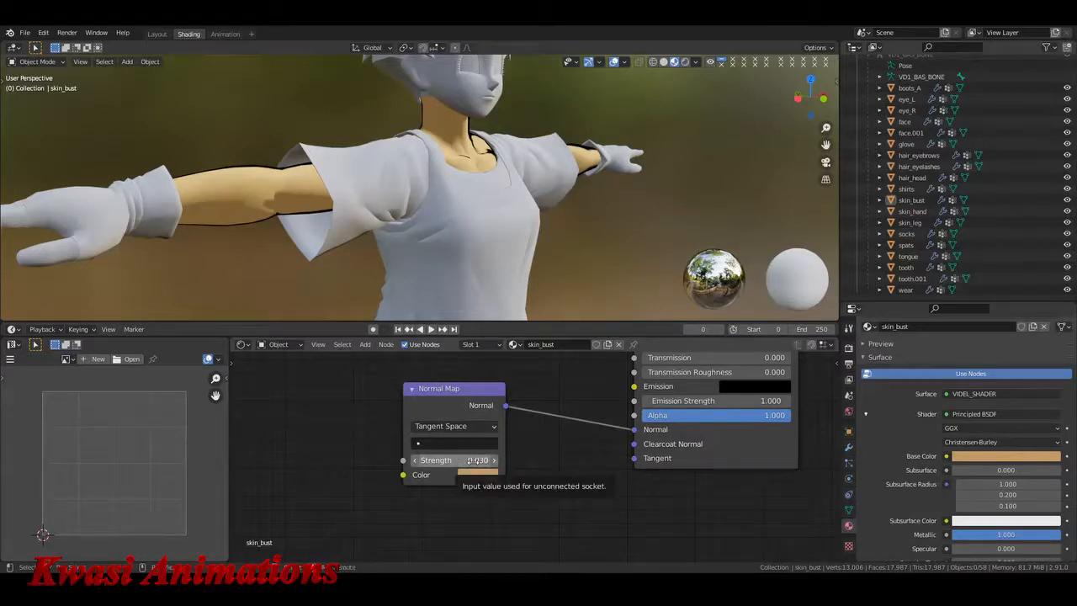
drag(473, 461, 477, 460)
middle_drag(547, 212, 449, 221)
mouse_move(431, 409)
mouse_down()
mouse_move(450, 400)
mouse_move(430, 402)
mouse_up()
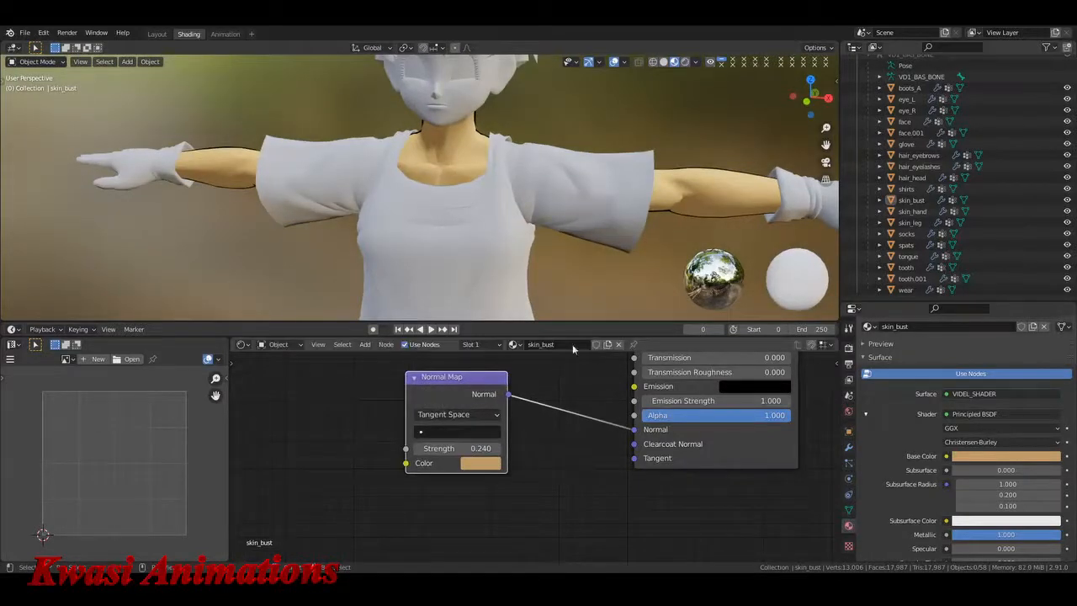
Step: Darken the Normal Map's Color to a brightness value of about 0.349
scroll(438, 227, down, 6)
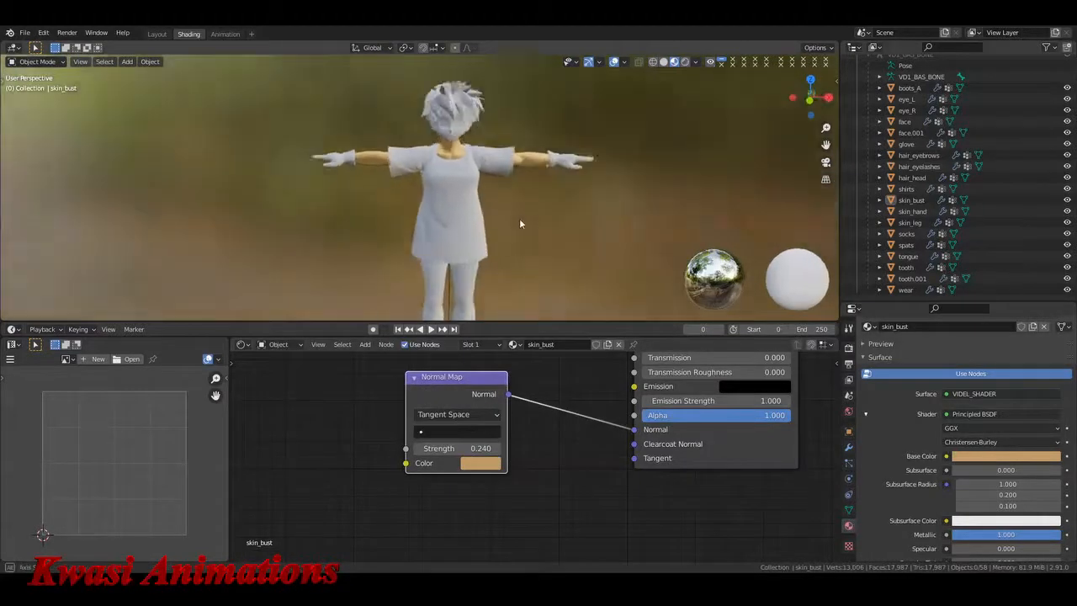
middle_drag(518, 220, 511, 278)
key(KP_1)
scroll(510, 220, up, 4)
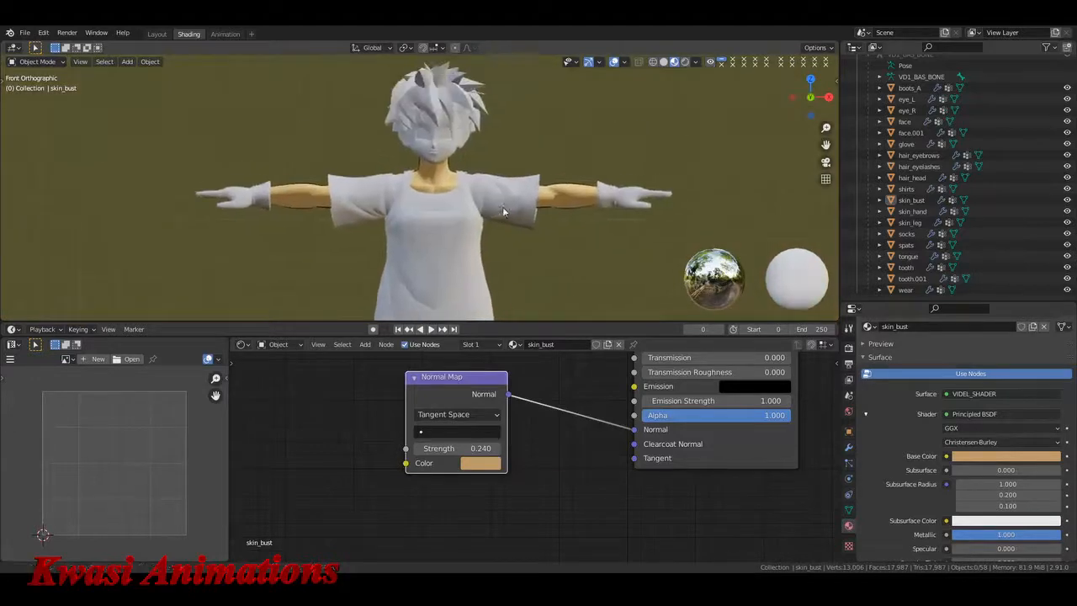
mouse_move(591, 371)
middle_down()
mouse_move(482, 477)
mouse_move(584, 353)
middle_up()
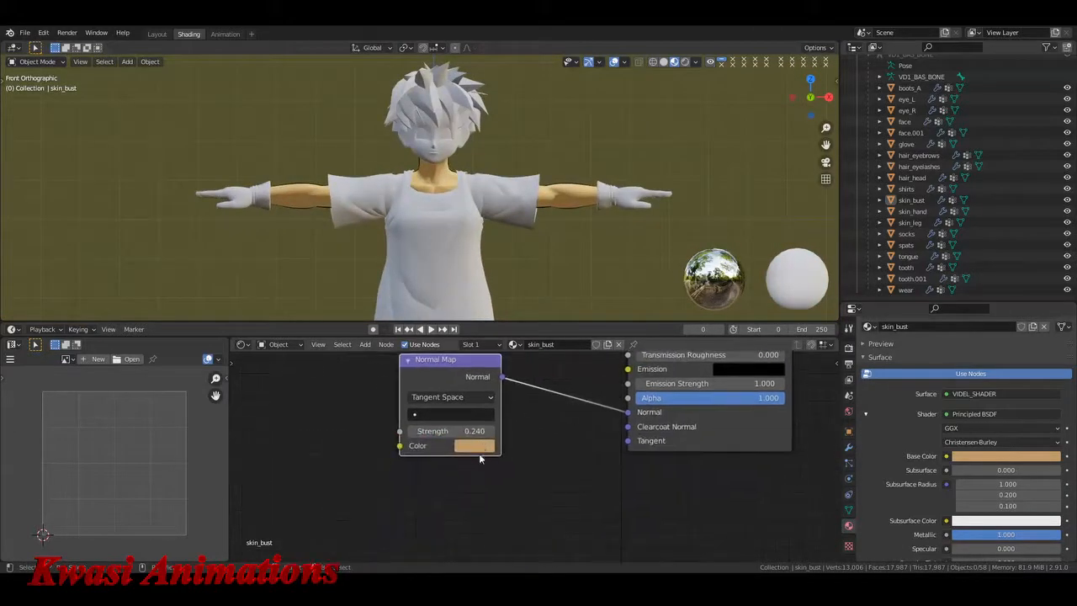
click(476, 446)
scroll(509, 313, down, 2)
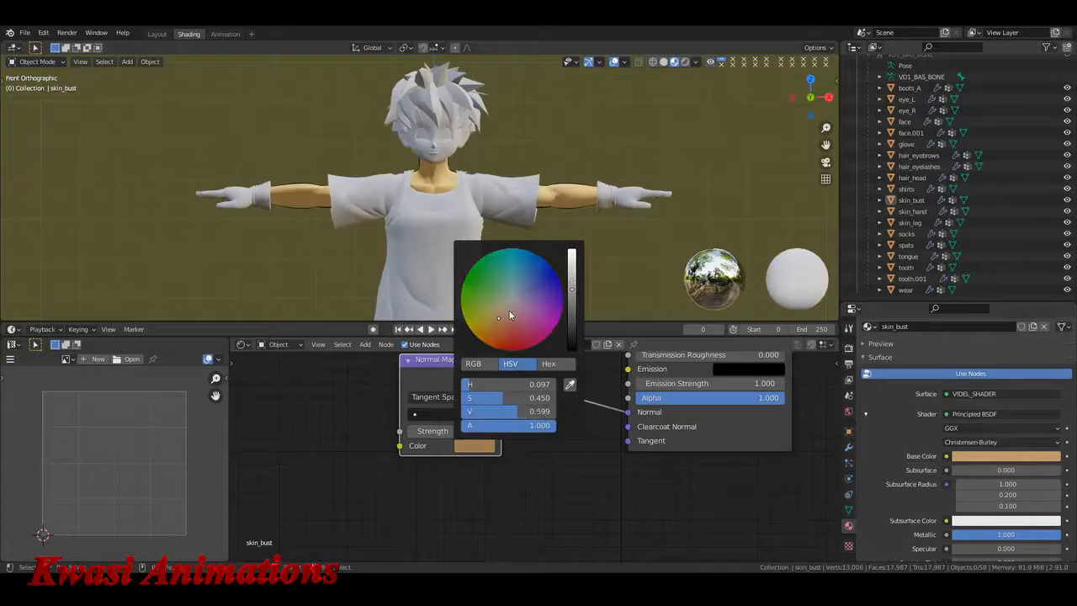
scroll(509, 314, down, 5)
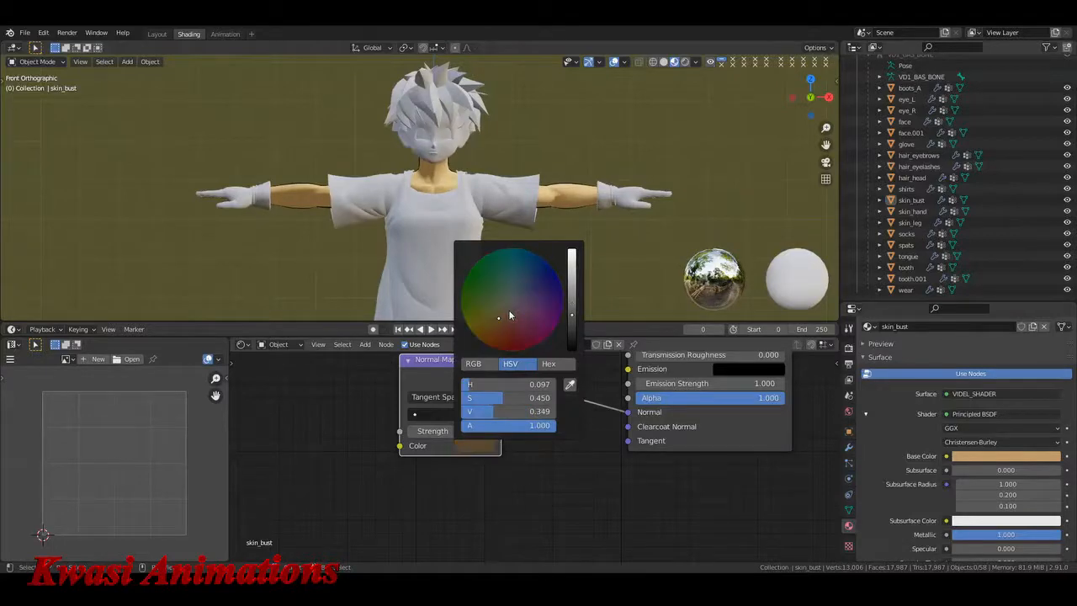
middle_drag(515, 255, 291, 132)
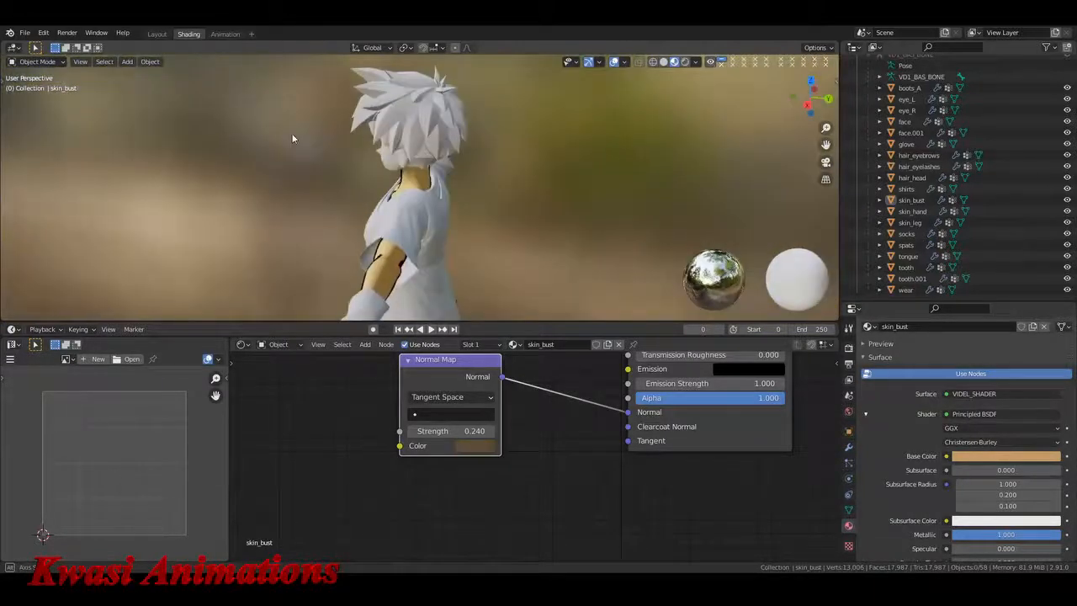
key(KP_1)
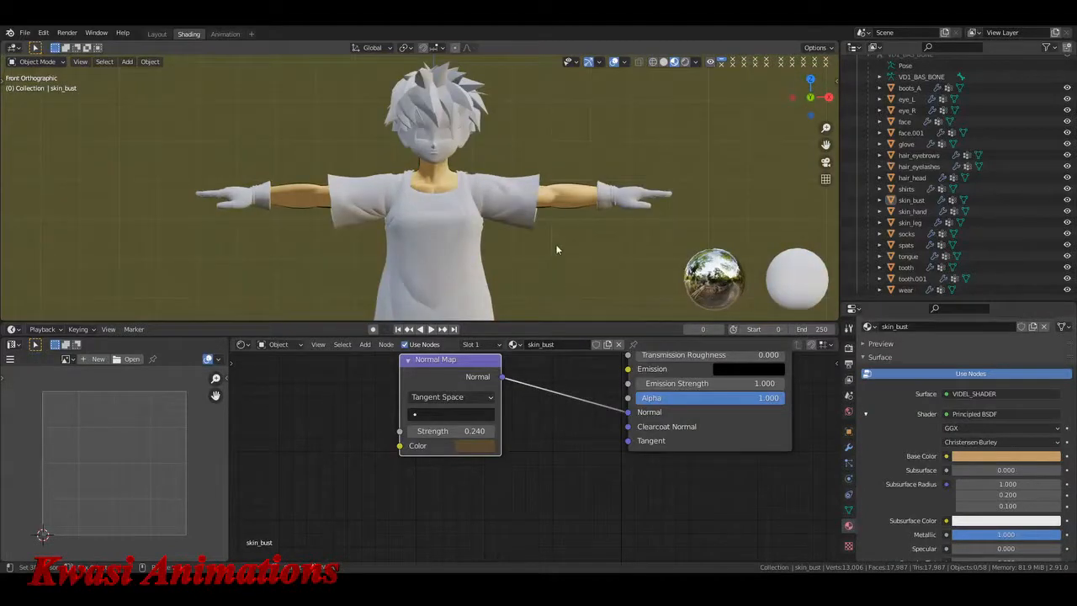
middle_drag(565, 394, 450, 452)
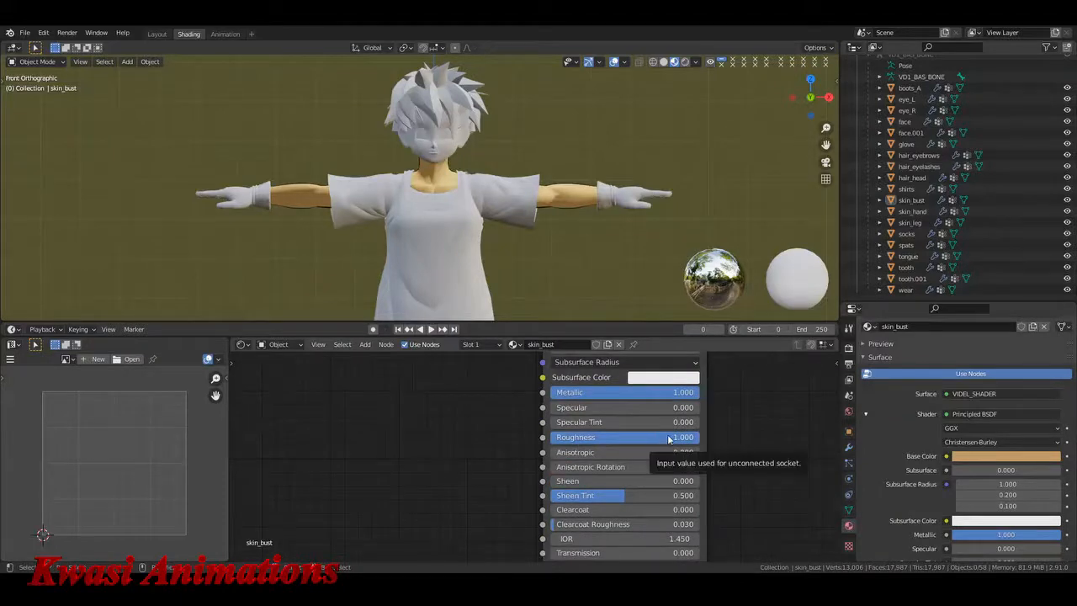
Step: Test the Principled BSDF's Roughness at 0 on the skin and restore it to 1
drag(668, 443, 619, 443)
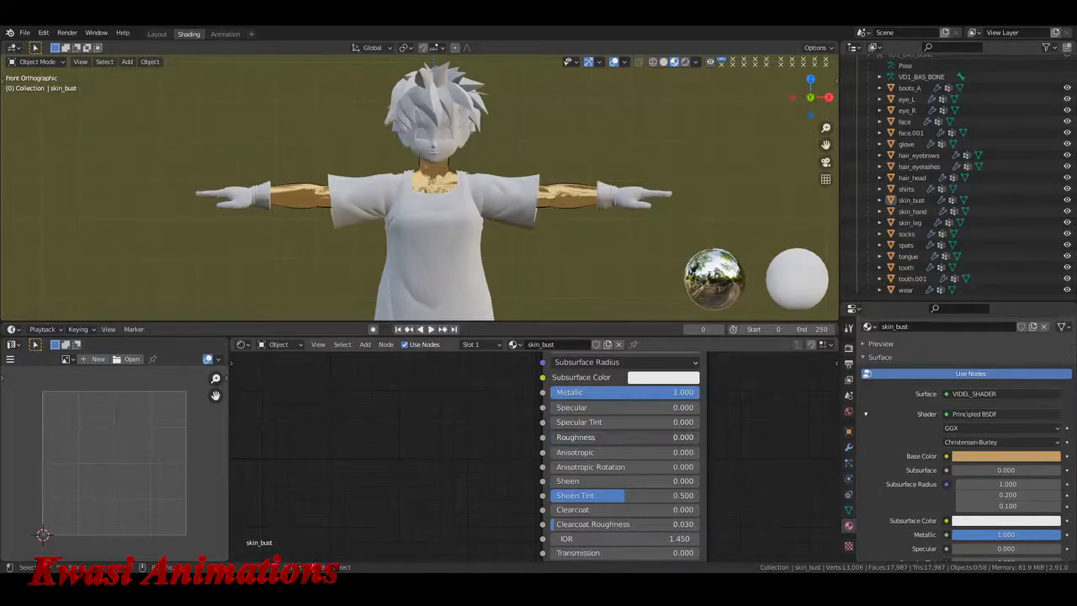
scroll(464, 206, up, 3)
mouse_move(465, 209)
middle_down()
mouse_move(433, 221)
mouse_move(462, 222)
middle_up()
drag(583, 436, 710, 437)
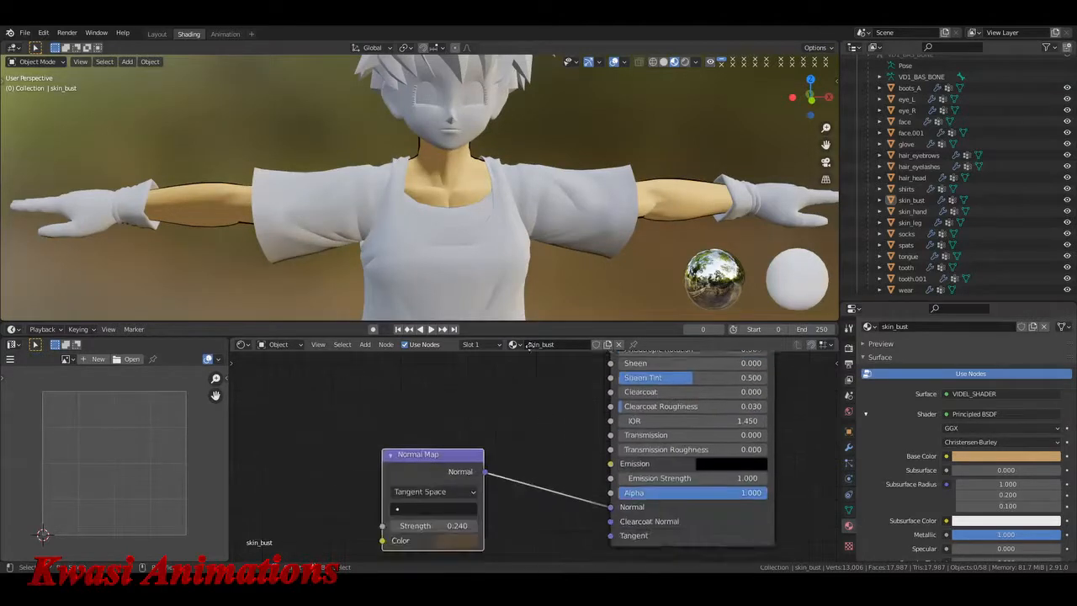
Step: Examine the Normal Map setup, the full node chain and the skin's toon shading from the side and front
middle_drag(460, 524, 496, 459)
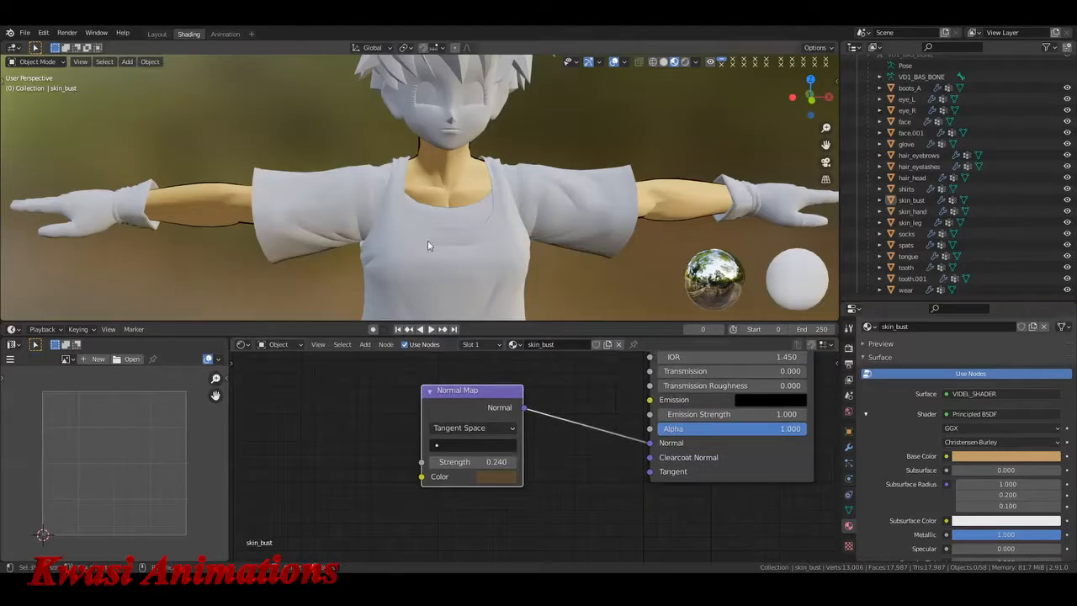
middle_drag(428, 240, 515, 236)
scroll(514, 225, up, 1)
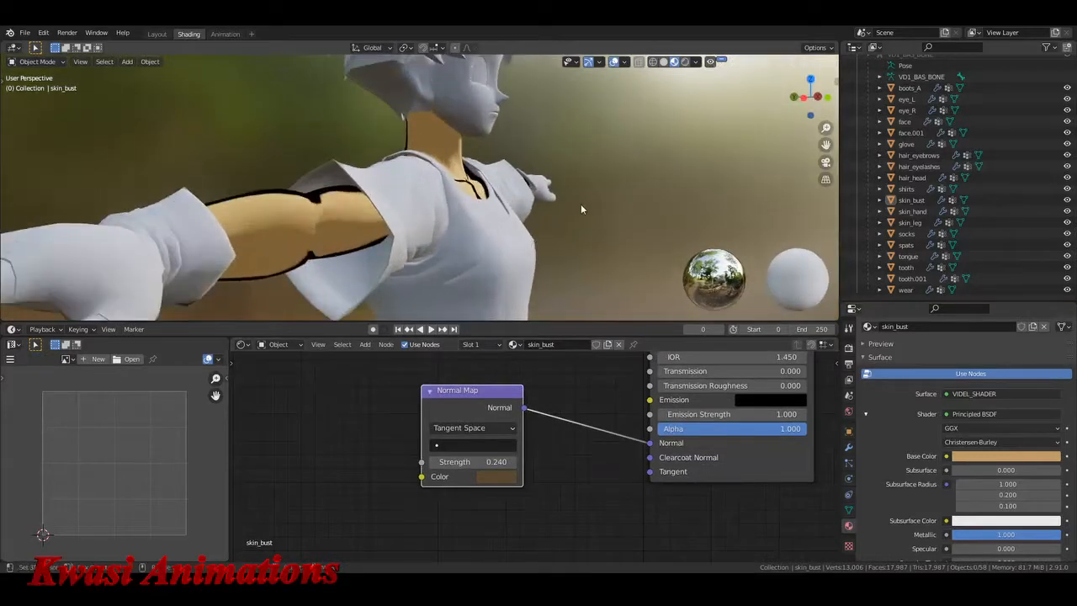
key(KP_1)
scroll(592, 447, down, 1)
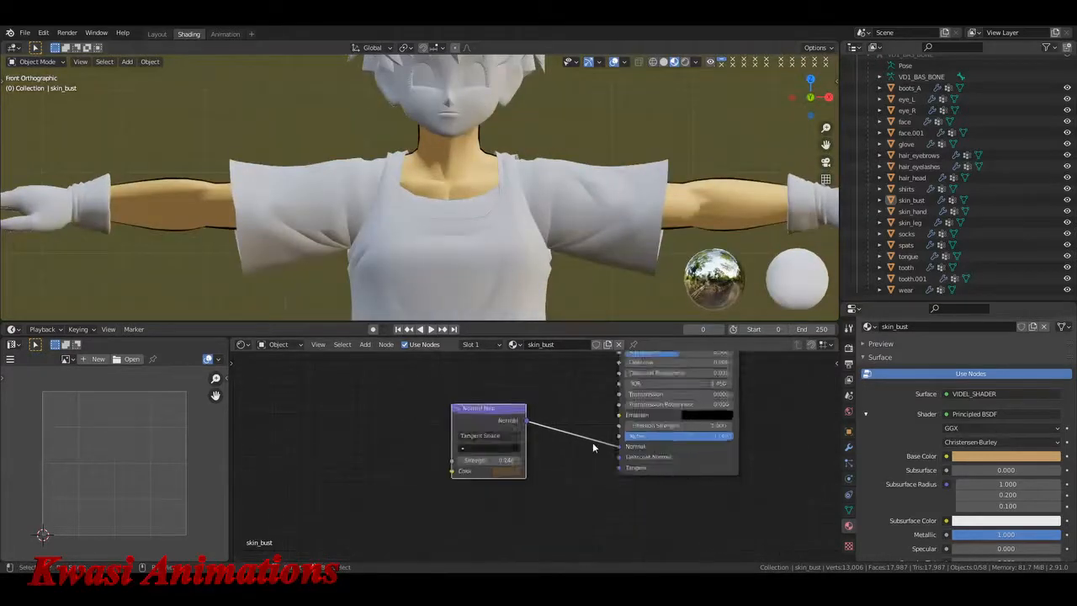
scroll(593, 444, down, 6)
middle_drag(557, 370, 542, 420)
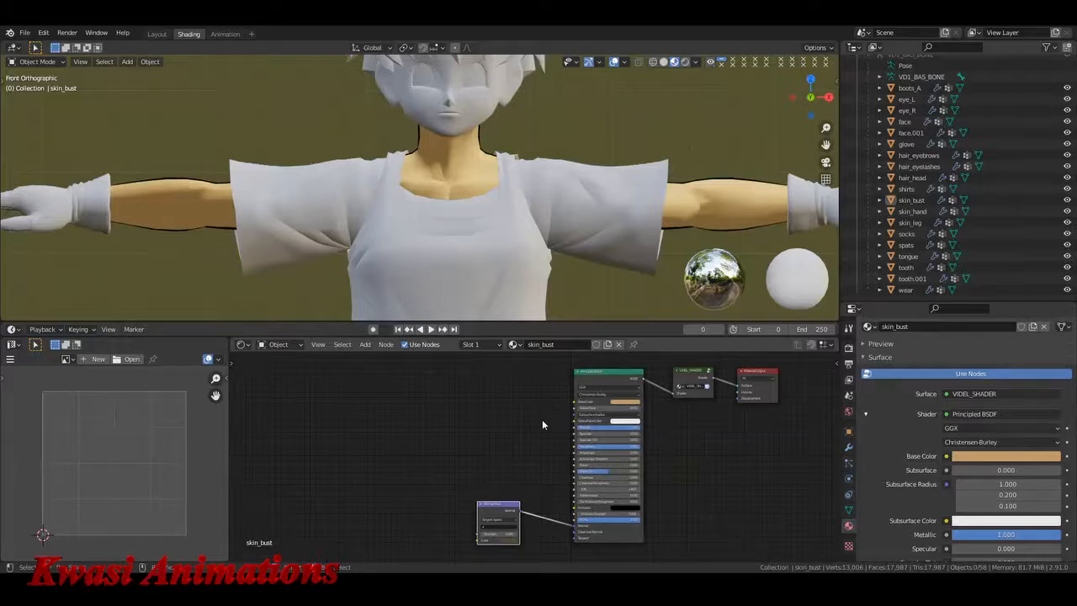
shift+middle_drag(489, 158, 495, 192)
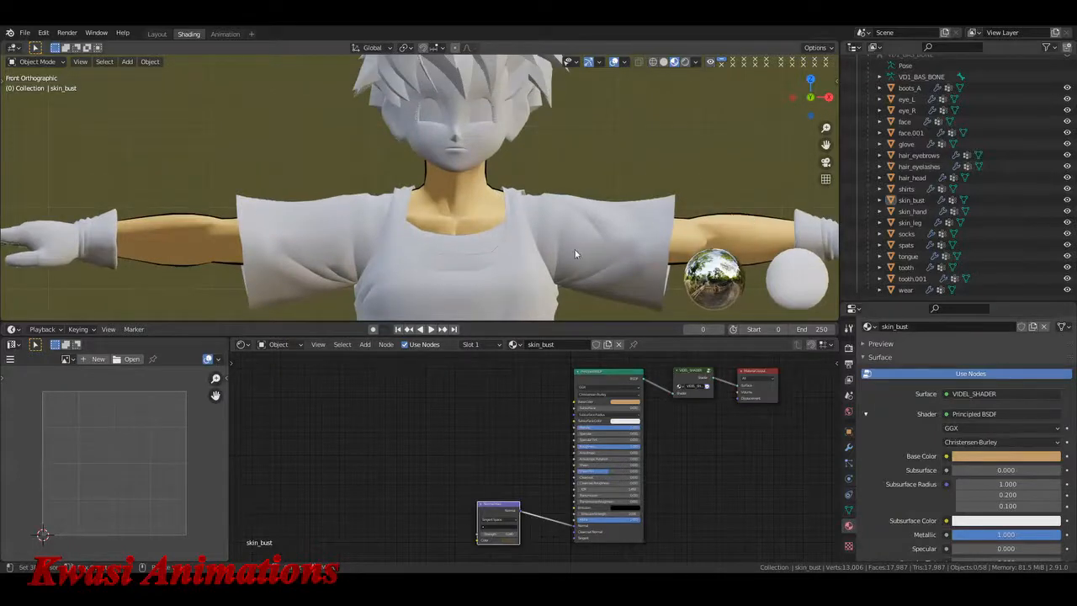
key(Home)
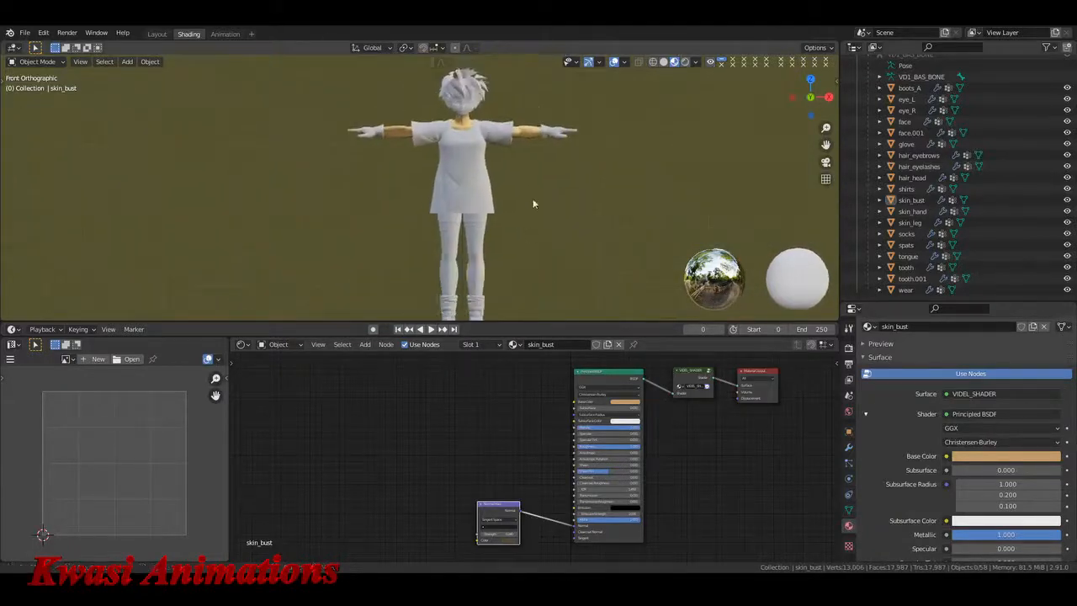
Step: Check the materials of the skin_leg, skin_hand, skin_bust, face.001 and face meshes
click(910, 223)
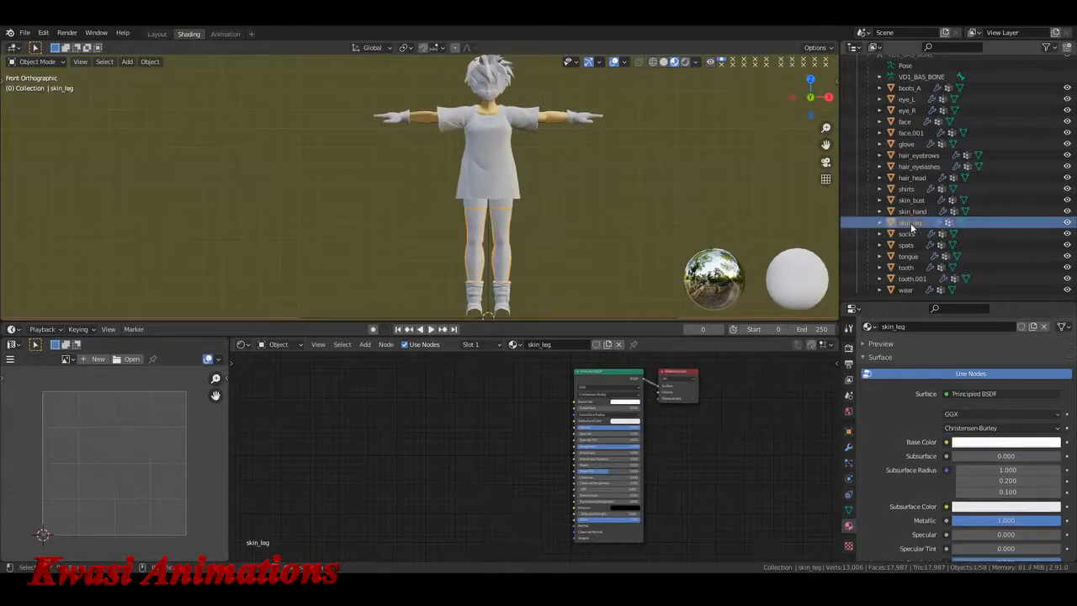
click(914, 210)
click(918, 202)
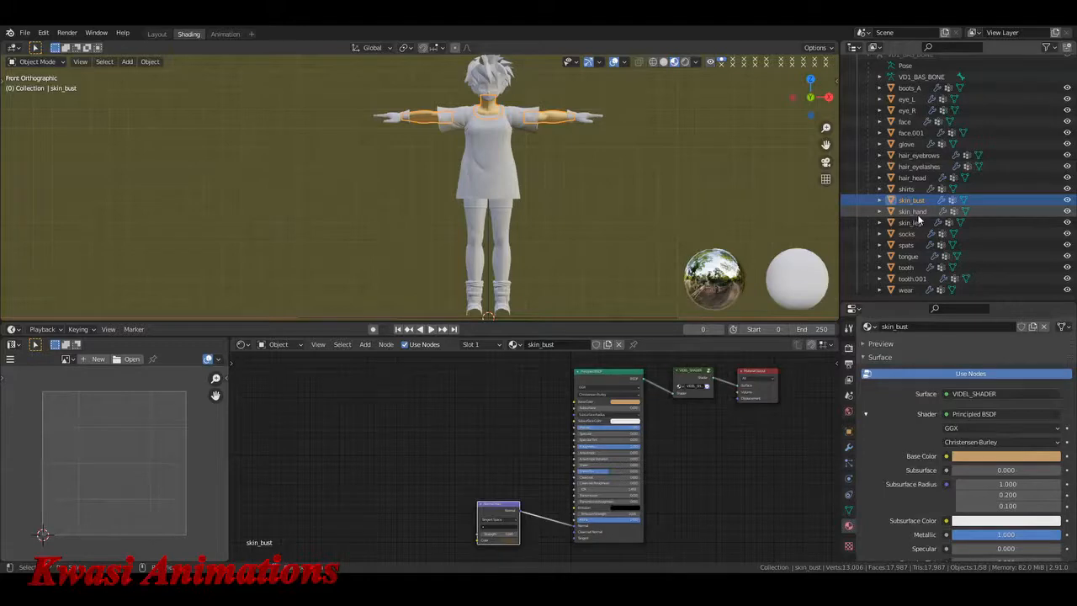
click(912, 130)
click(905, 122)
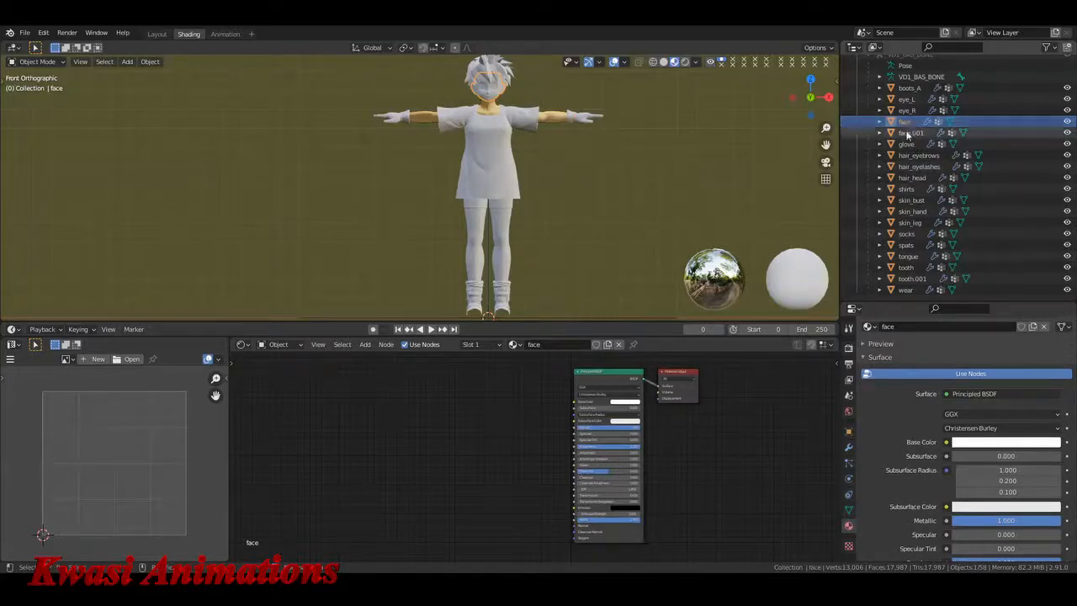
Step: Link skin_bust's material to the face, face.001, skin_hand and skin_leg meshes, with skin_bust as the active object
click(907, 202)
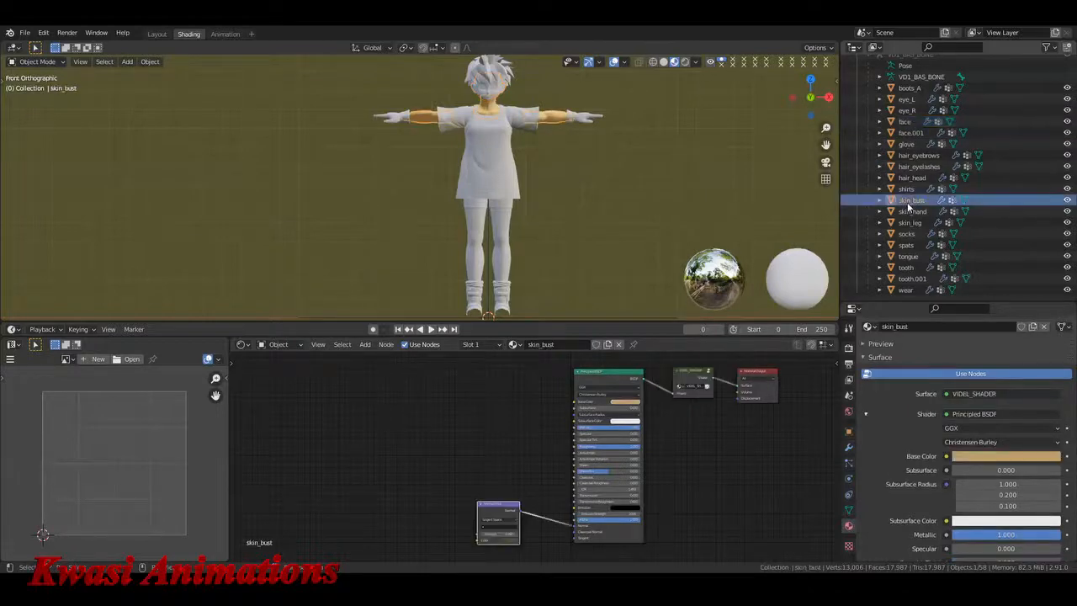
ctrl+click(904, 121)
ctrl+click(909, 132)
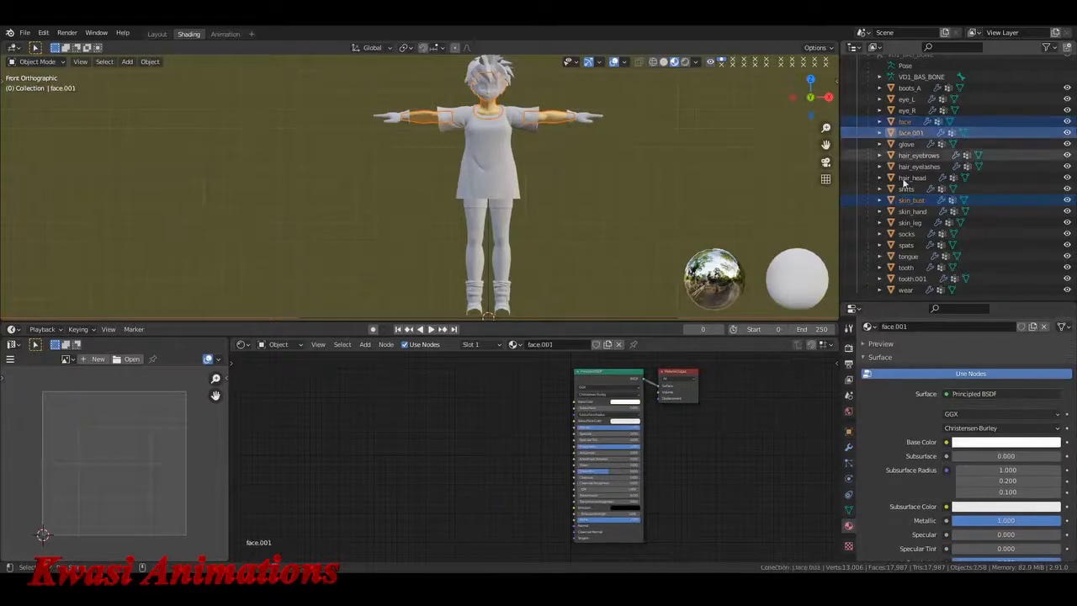
ctrl+click(906, 212)
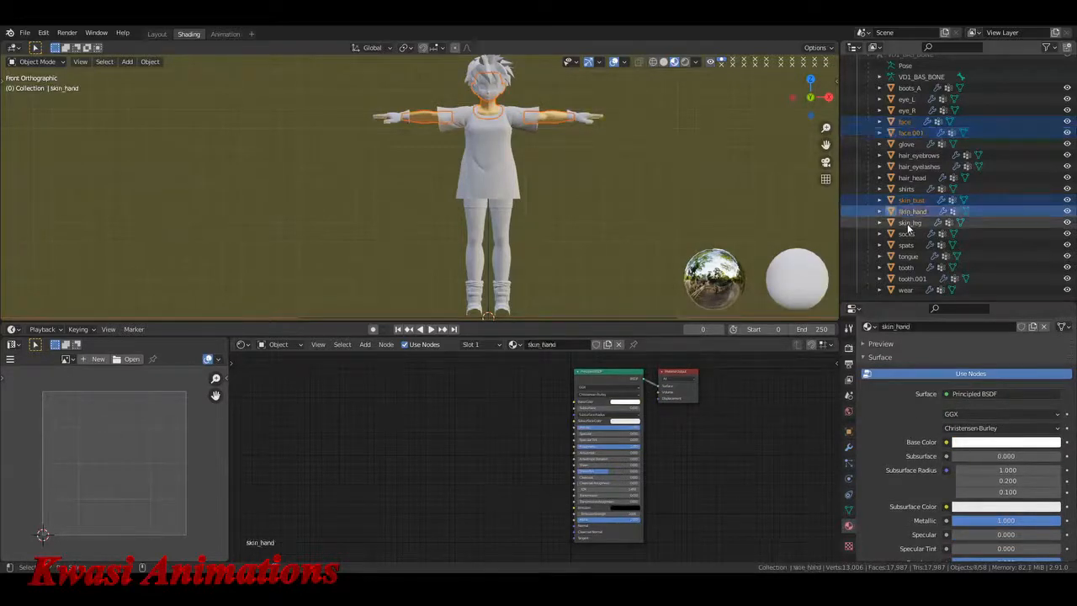
ctrl+click(908, 222)
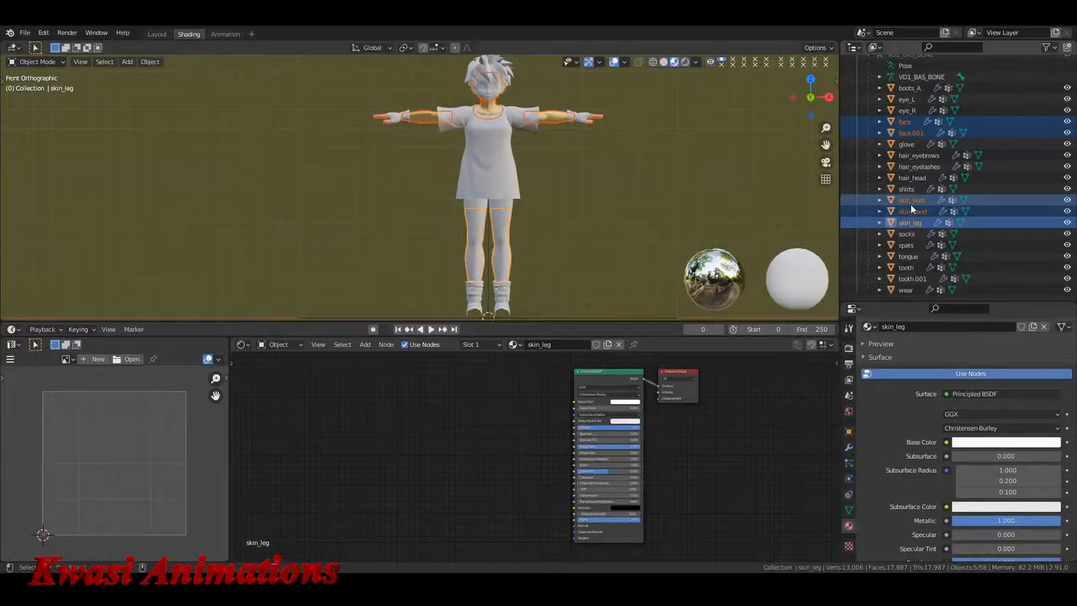
ctrl+click(910, 204)
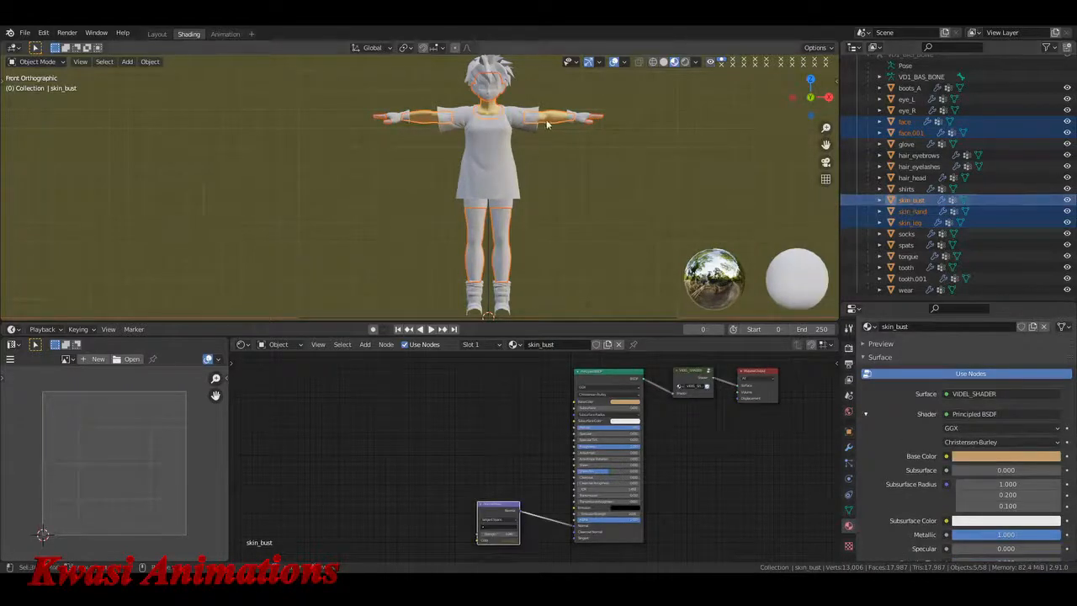
scroll(591, 209, up, 3)
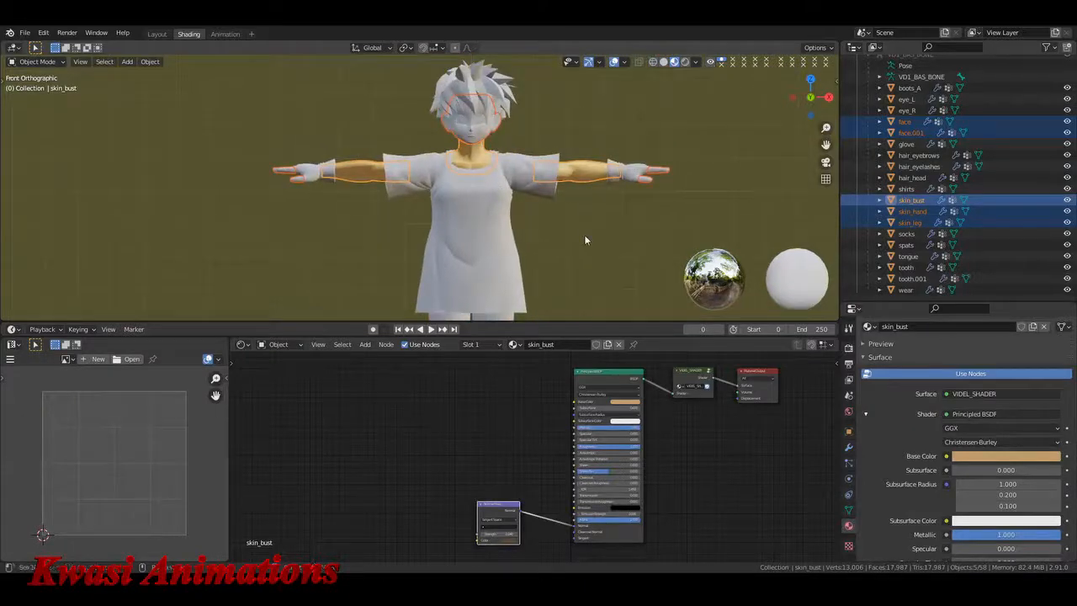
key(ctrl+l)
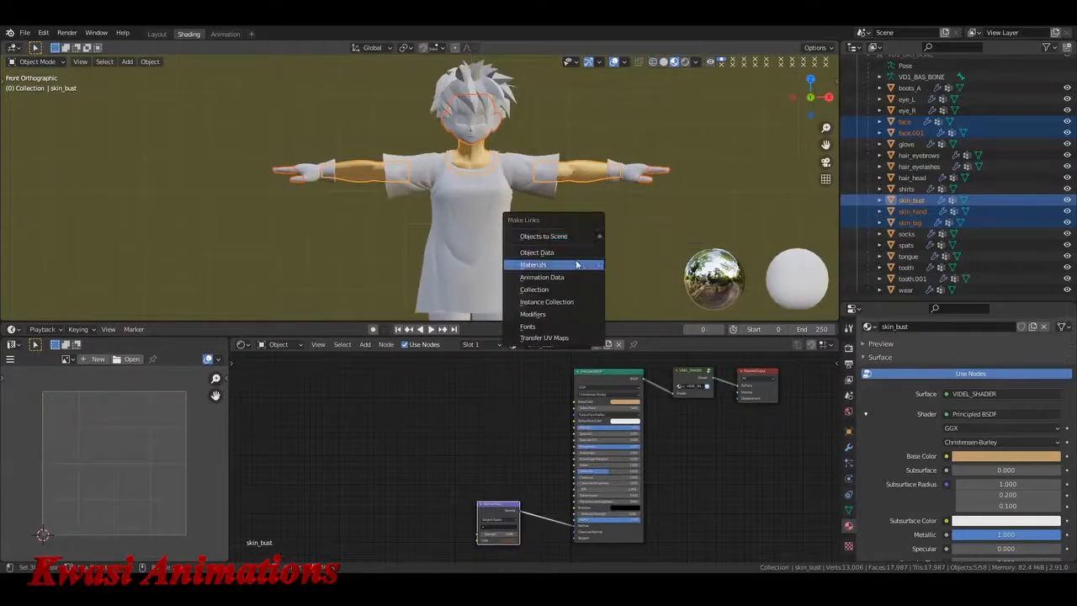
click(580, 264)
click(575, 264)
Step: Darken the shared skin material's Base Color slightly by lowering its brightness value
scroll(576, 264, down, 2)
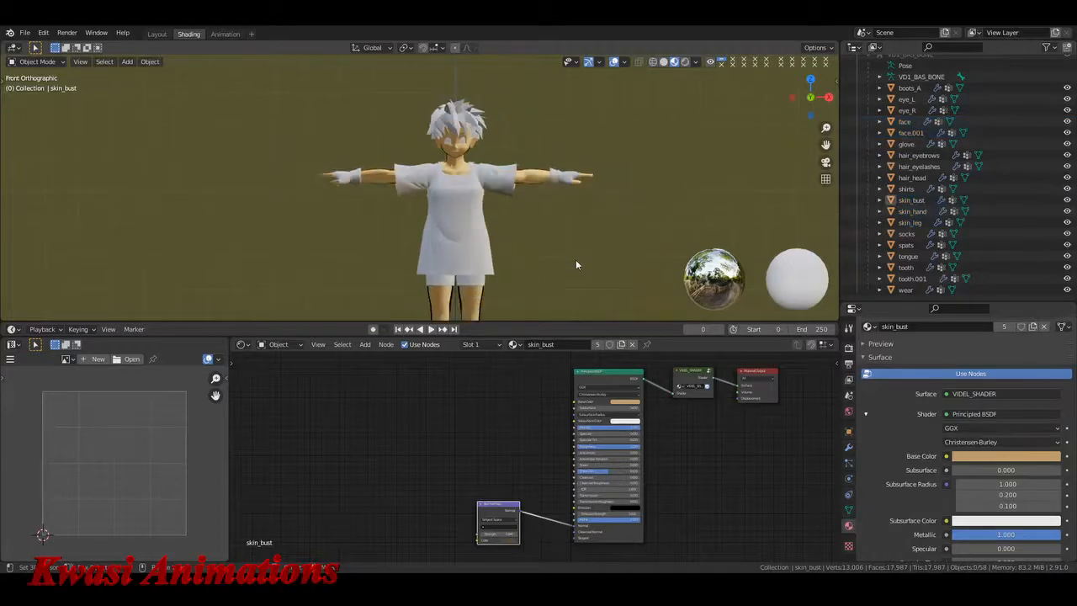
middle_drag(575, 264, 583, 190)
scroll(566, 247, up, 5)
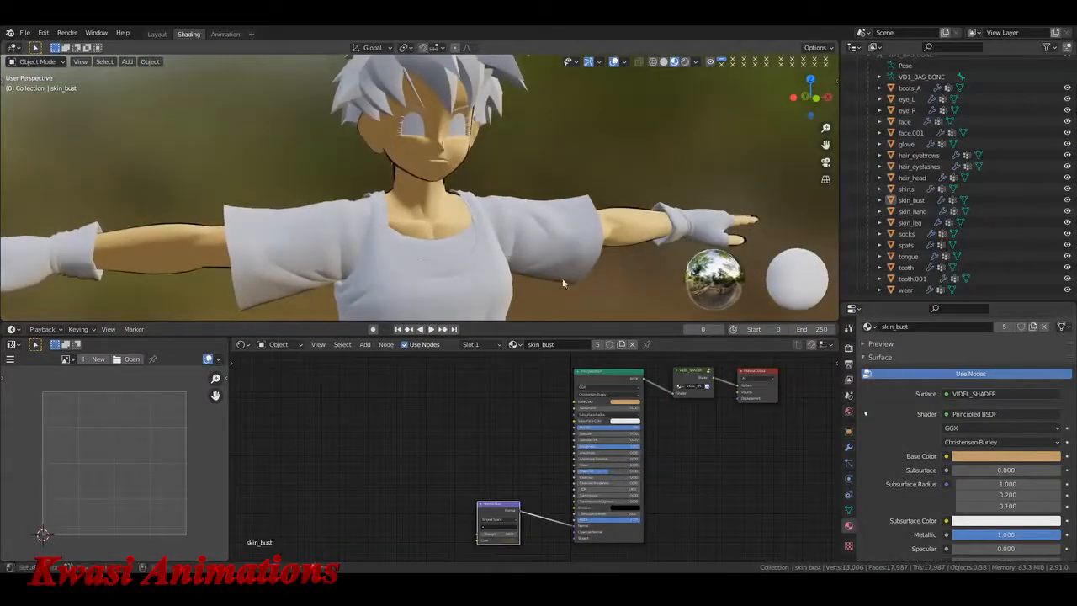
click(1011, 458)
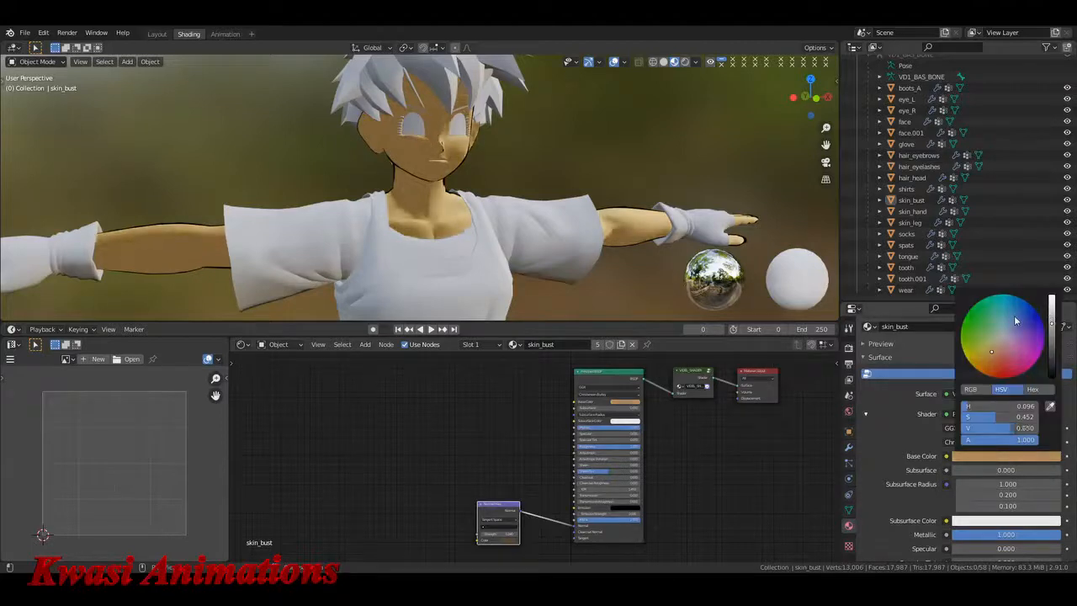
scroll(1015, 320, down, 1)
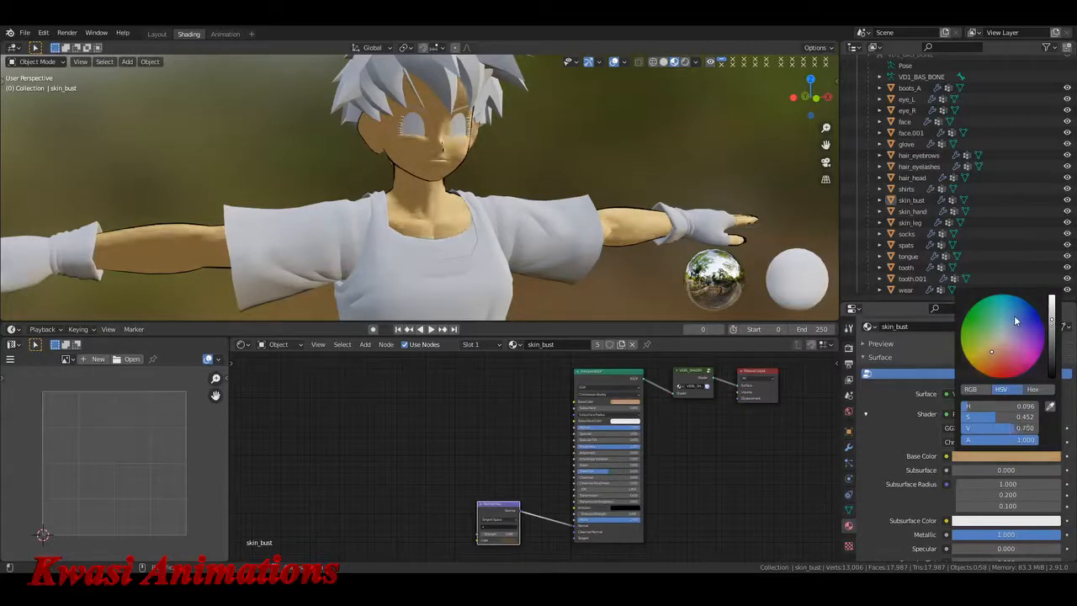
scroll(1015, 320, down, 1)
Step: Inside the VIDEL_SHADER group, fine-tune the ColorRamp's black stop and move its white stop to position 0.121 for a harder shadow edge
click(691, 385)
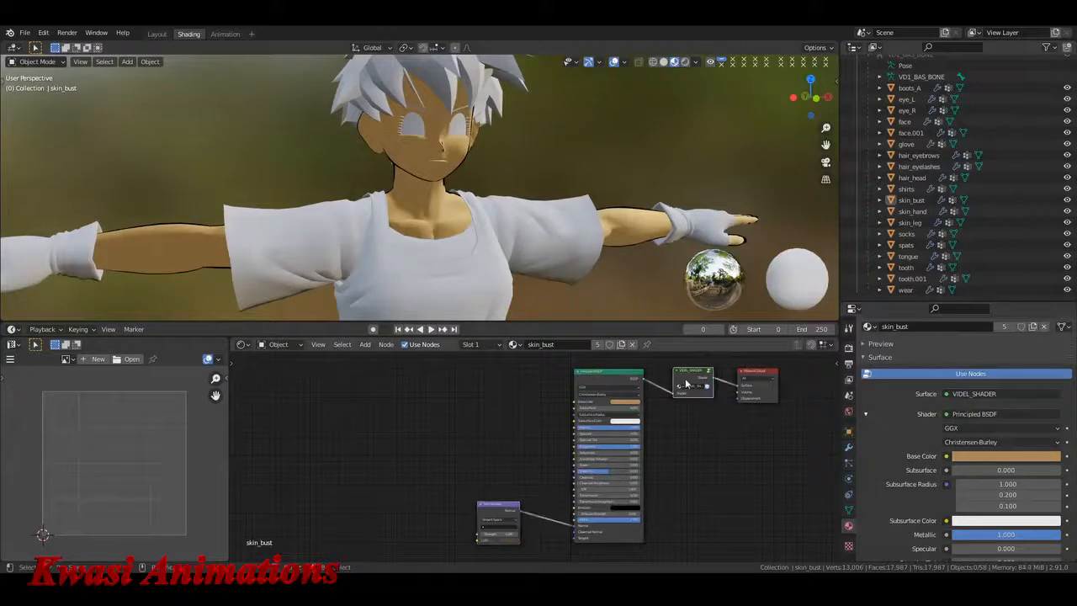
key(Tab)
scroll(696, 473, up, 5)
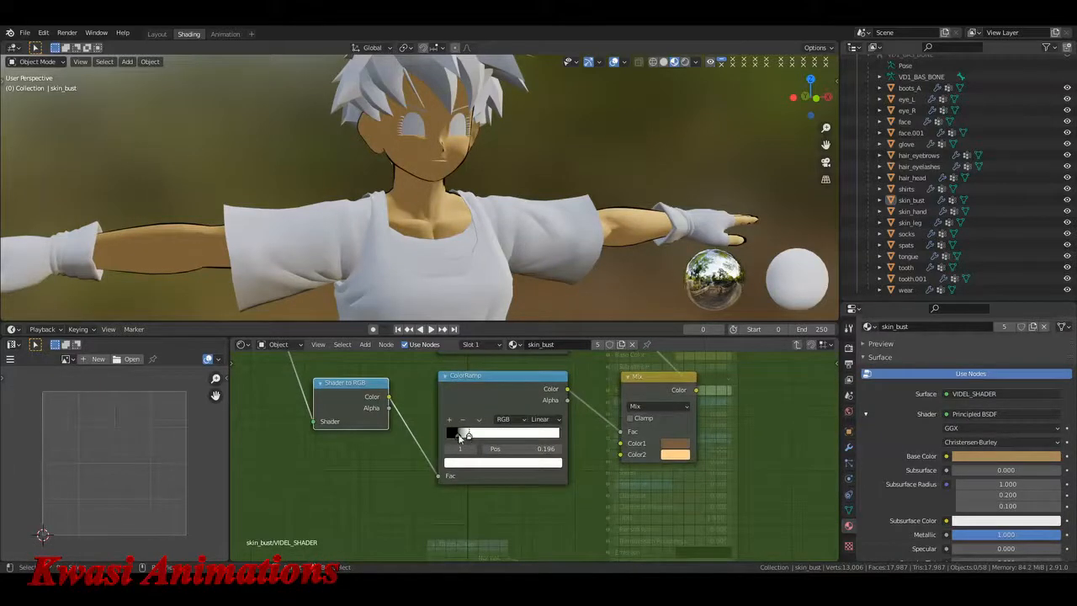
click(458, 434)
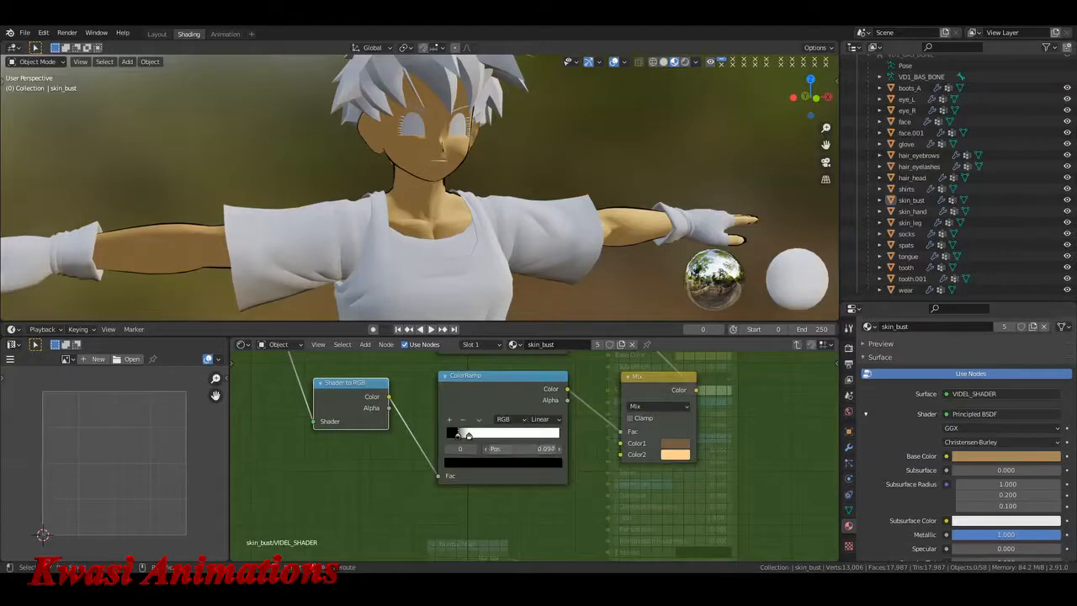
drag(517, 448, 521, 448)
mouse_move(468, 435)
mouse_down()
mouse_move(496, 435)
mouse_move(459, 434)
mouse_up()
scroll(593, 229, down, 4)
key(KP_1)
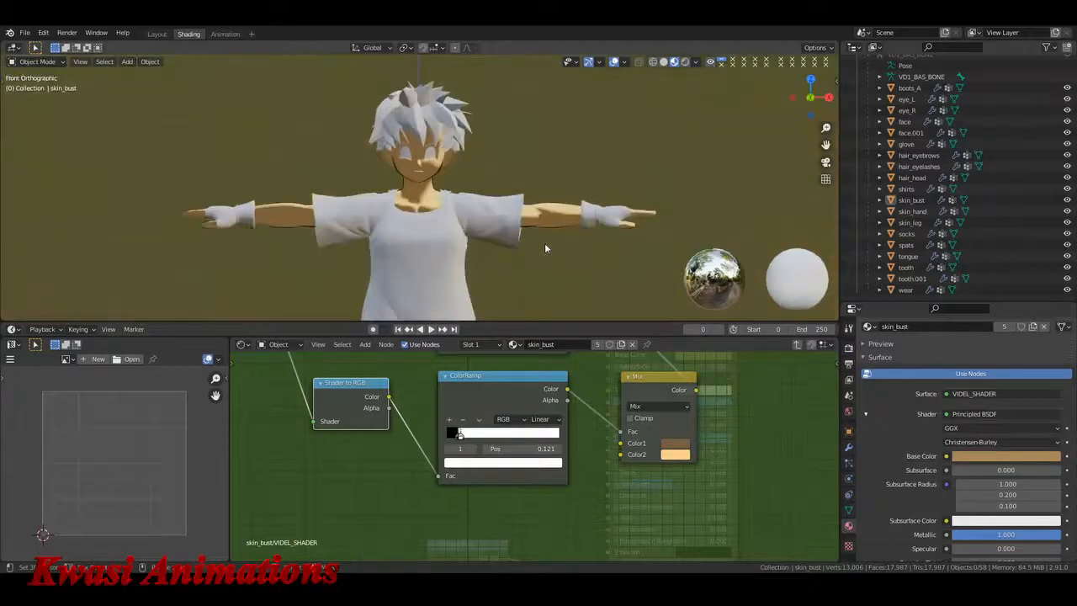
scroll(544, 245, down, 1)
shift+middle_drag(503, 265, 572, 235)
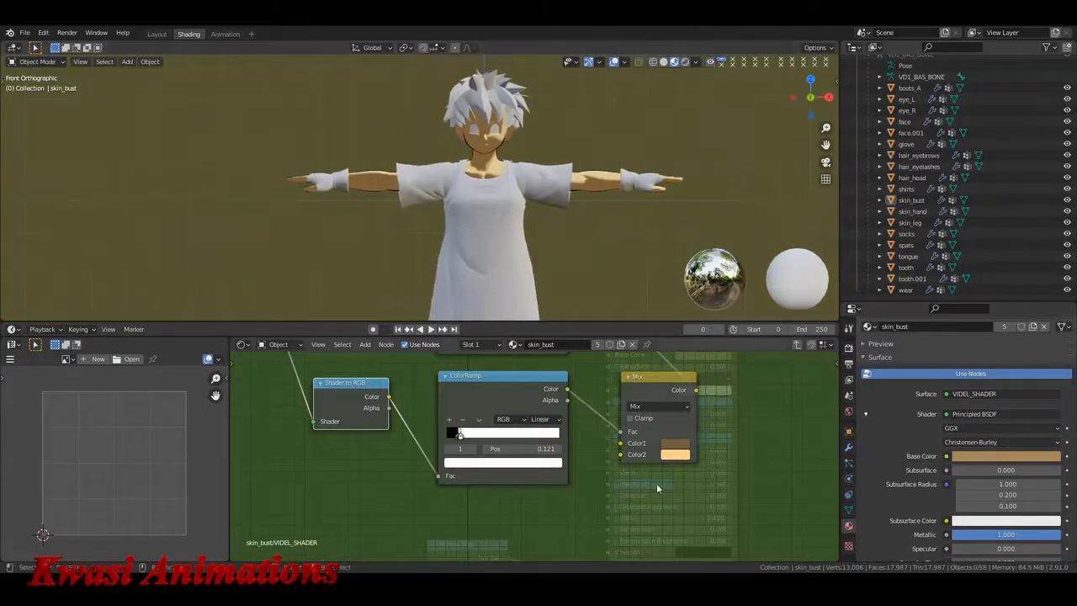
Step: Leave the node group and move the Material Output and VIDEL_SHADER nodes farther from the Principled BSDF
key(Tab)
scroll(757, 418, down, 5)
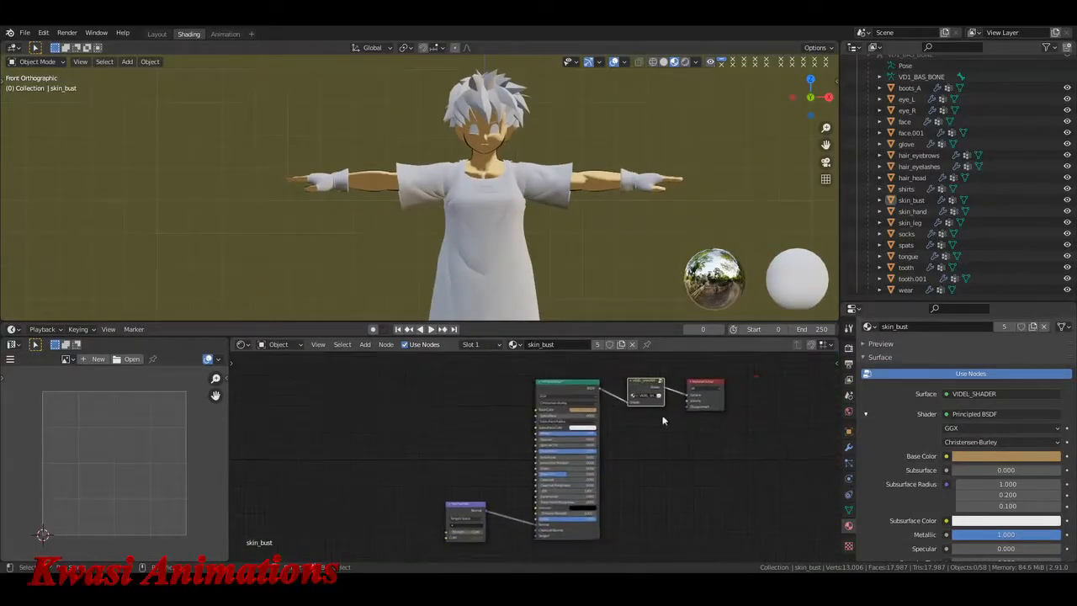
drag(713, 398, 736, 393)
drag(645, 386, 663, 385)
click(644, 441)
key(ctrl+o)
key(Escape)
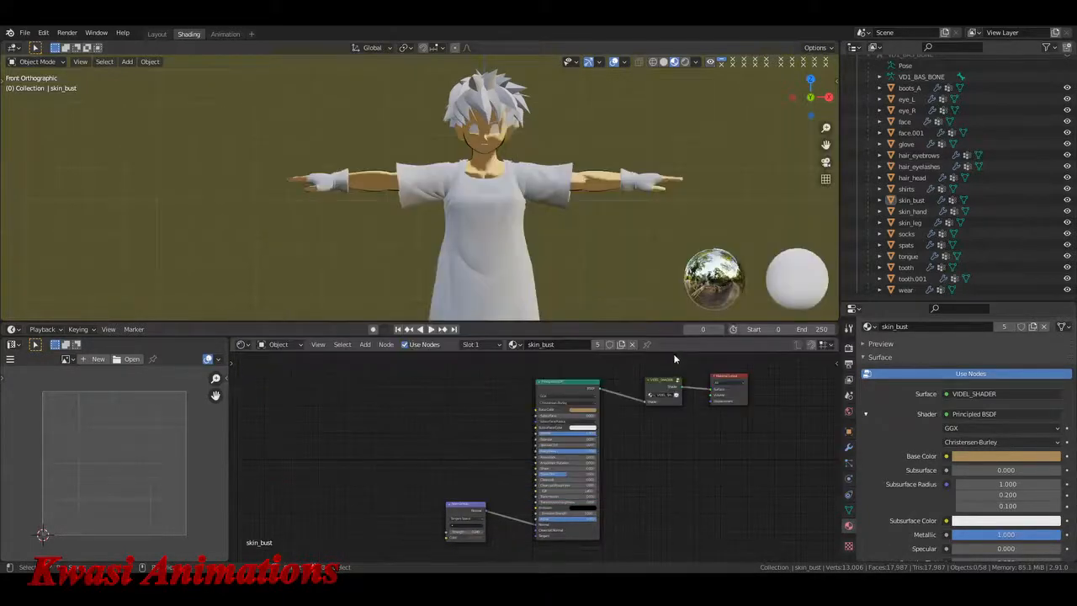
Step: Collapse the existing Collection, add a new collection under Scene Collection and make it active
scroll(499, 229, up, 2)
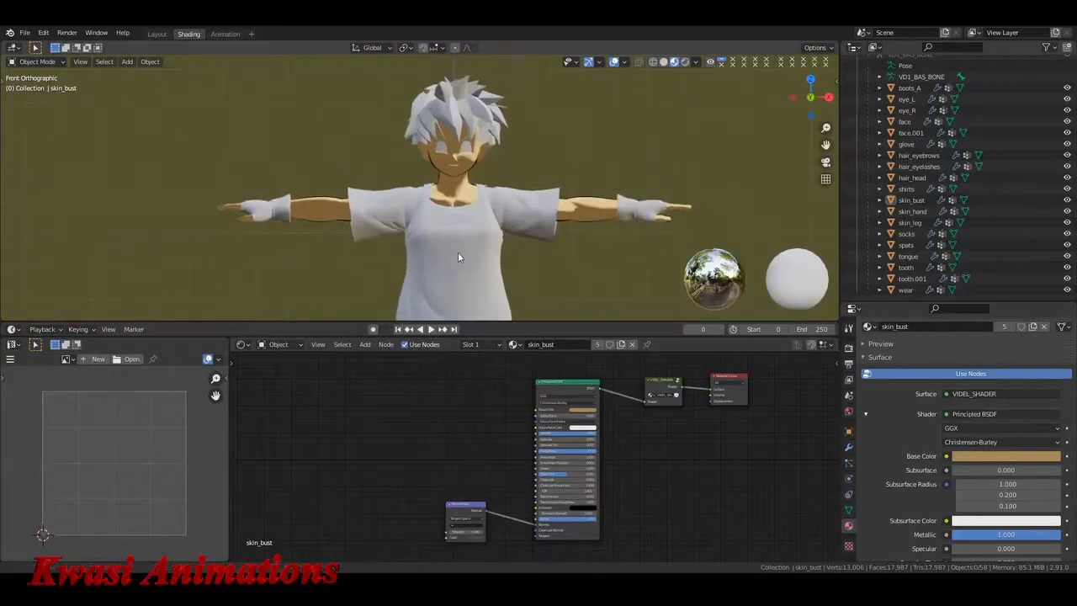
shift+middle_drag(476, 256, 465, 254)
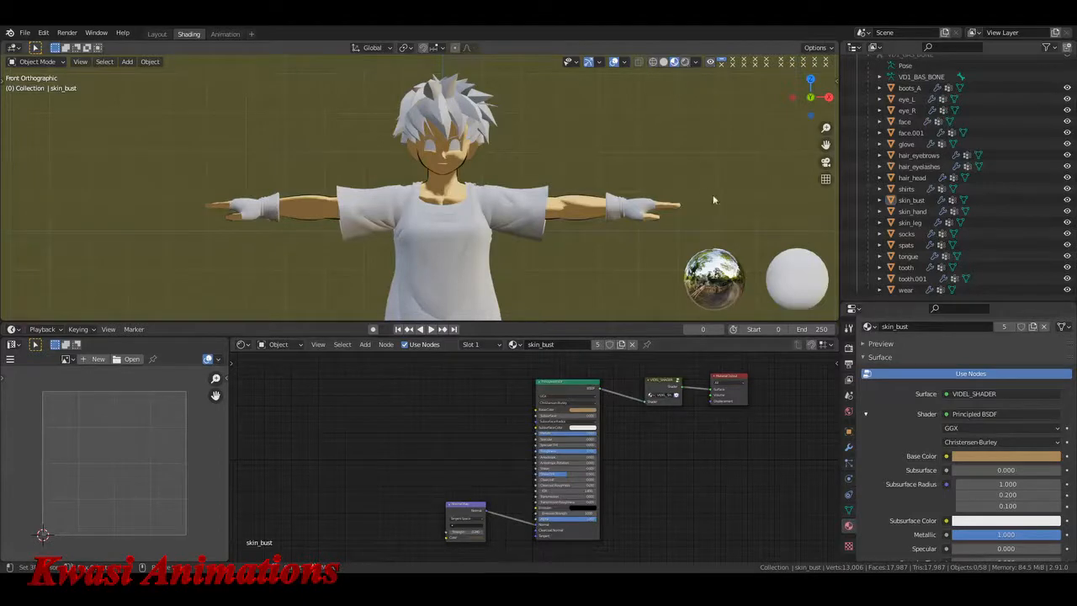
scroll(867, 83, up, 5)
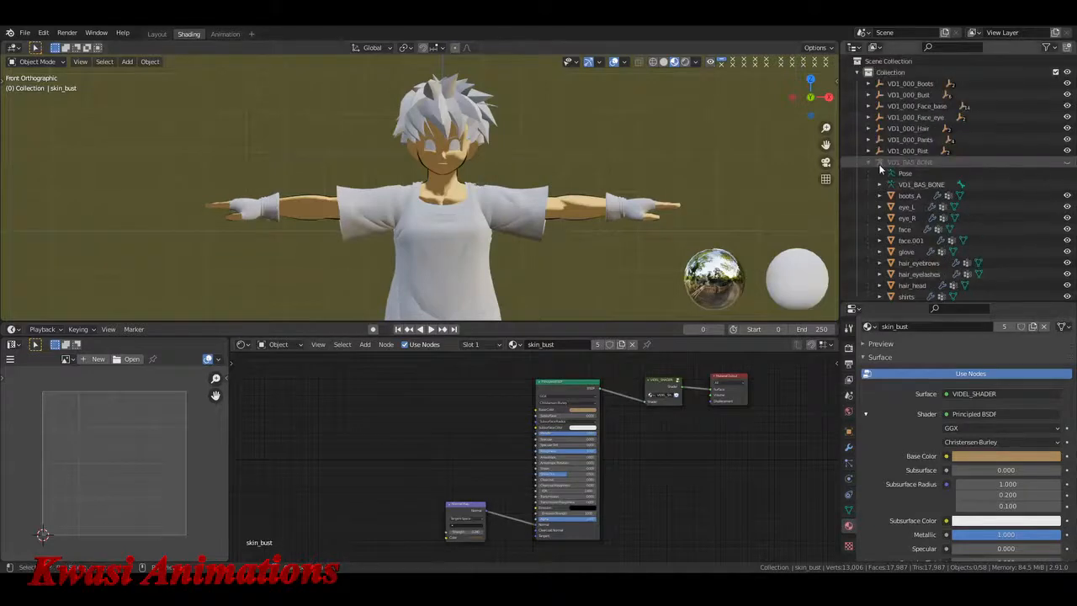
click(858, 73)
click(890, 61)
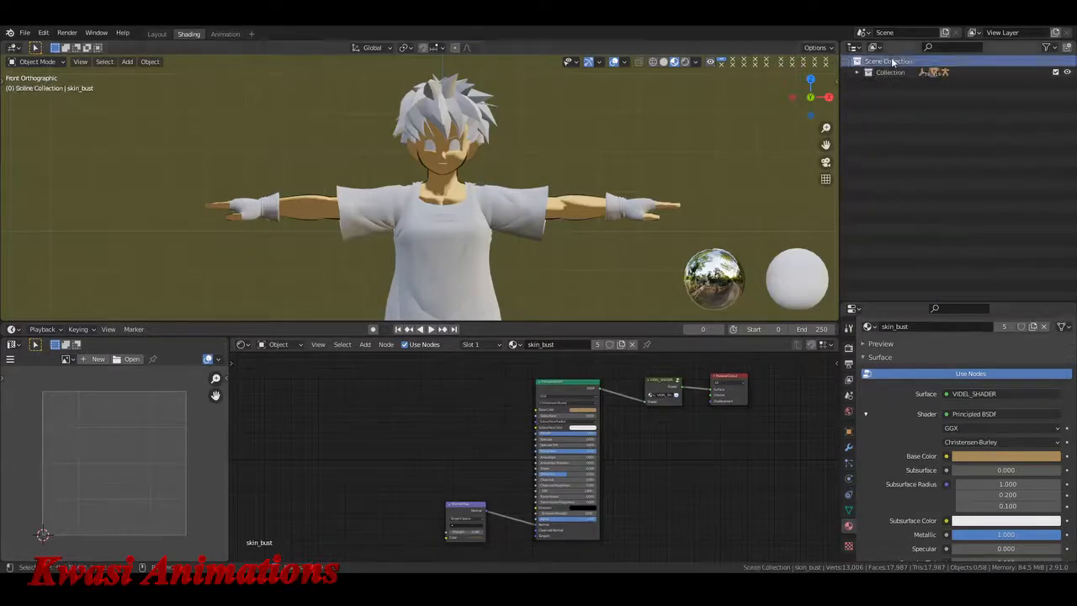
right_click(892, 62)
click(895, 64)
click(891, 84)
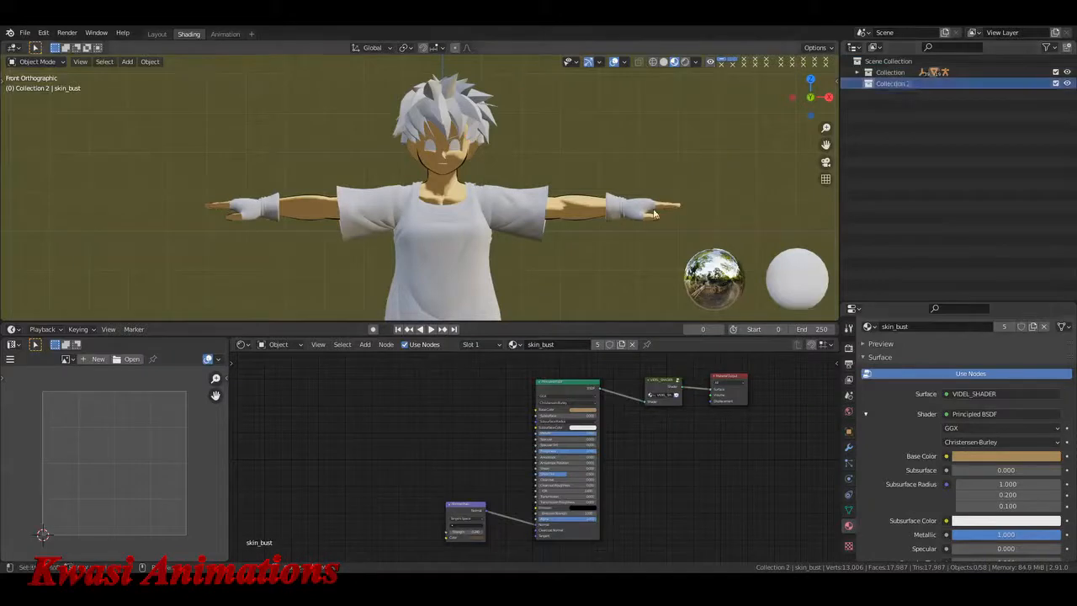
Step: Add a Sun light to the new collection and raise it along the Z axis above the character
key(shift+a)
mouse_move(622, 348)
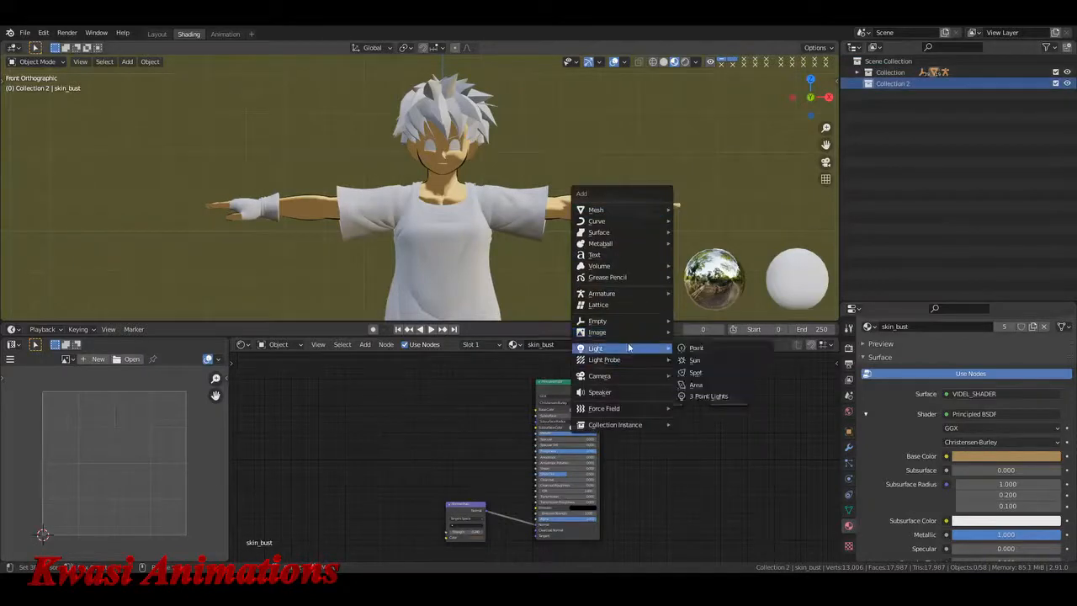
click(719, 358)
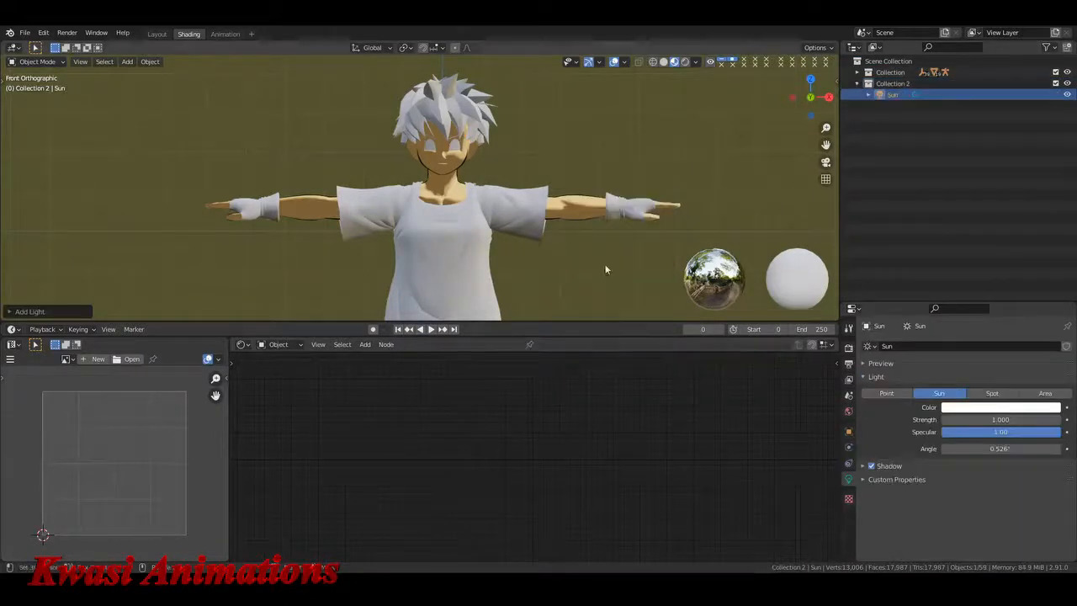
key(g)
key(z)
click(681, 59)
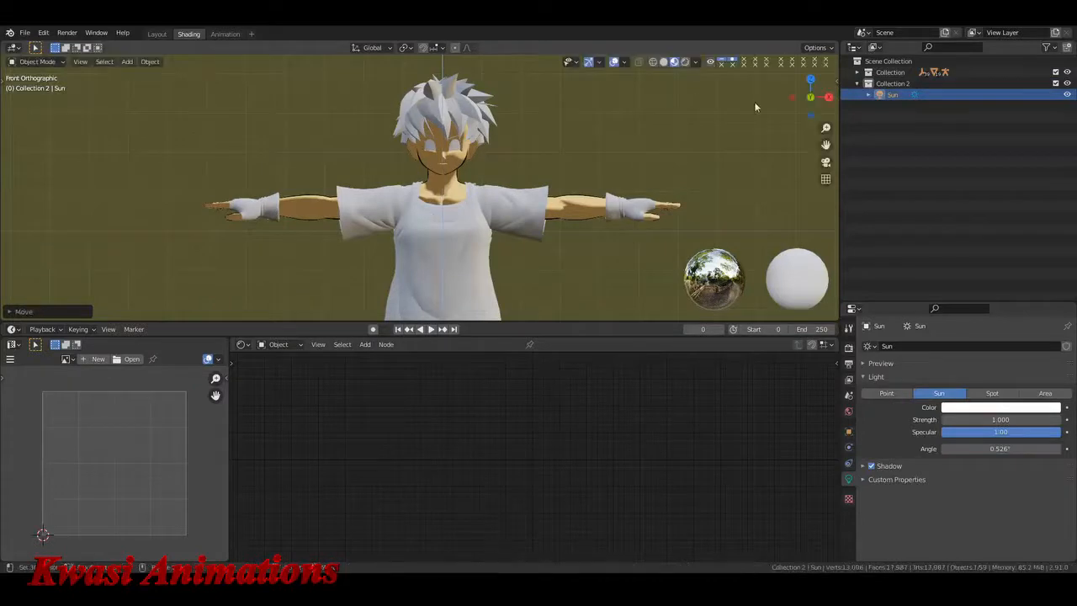
Step: Switch the viewport to rendered shading and set the Sun light's strength to 12
click(684, 61)
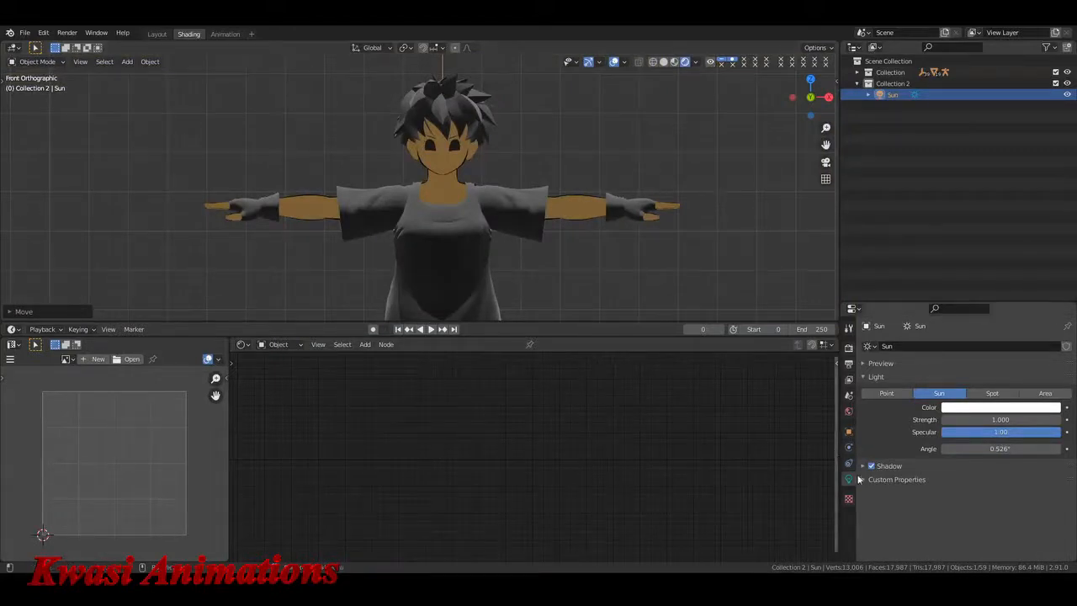
click(992, 419)
text(12)
key(Return)
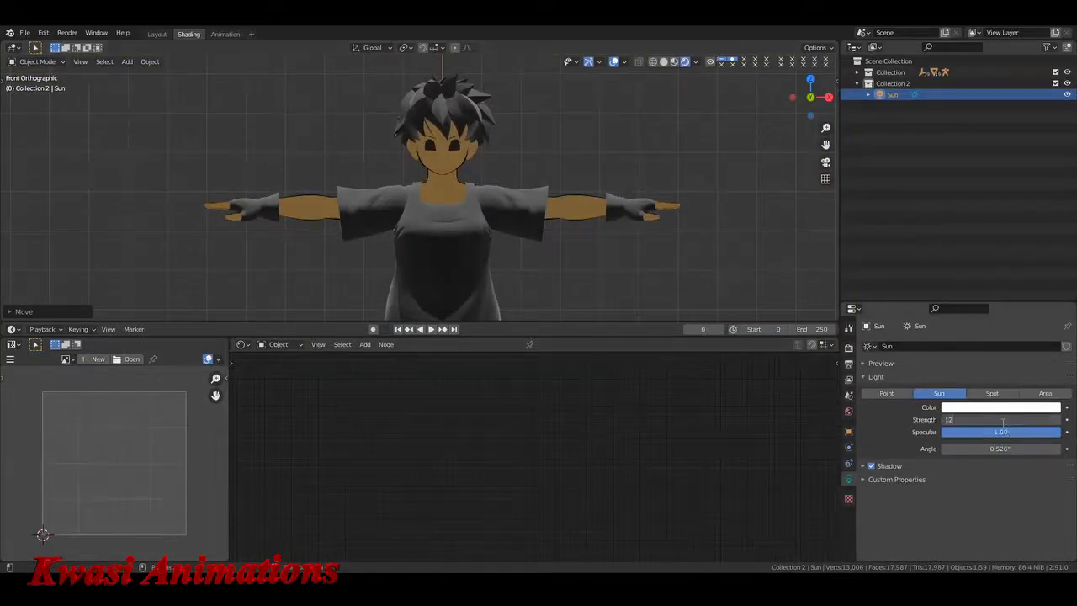
Step: Rotate the Sun freely and about the global X and Z axes, ending with about 208° around Z, to light the character's front
scroll(600, 211, down, 3)
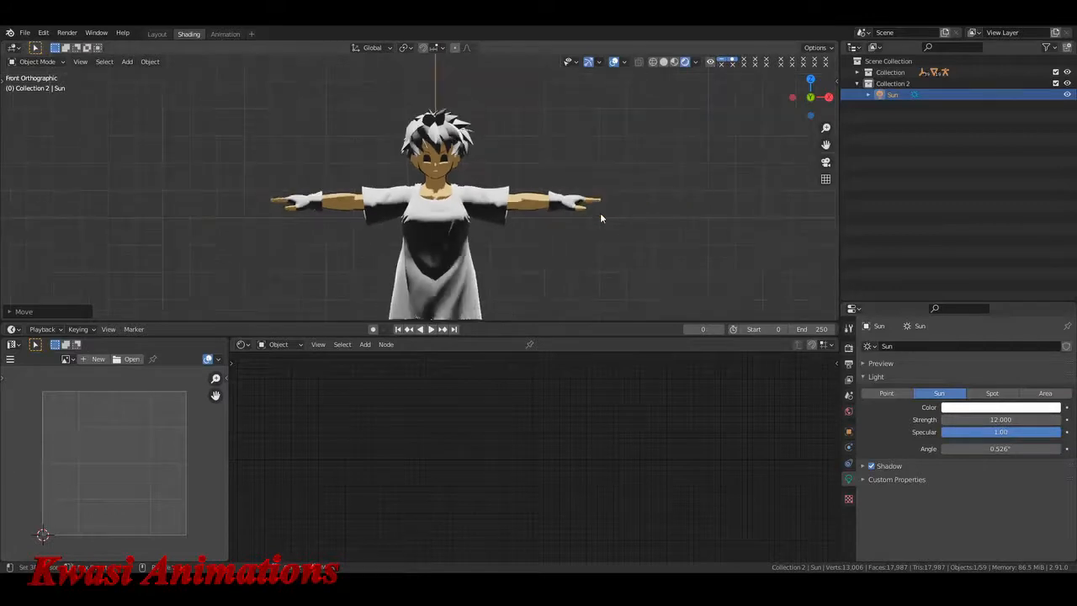
key(r)
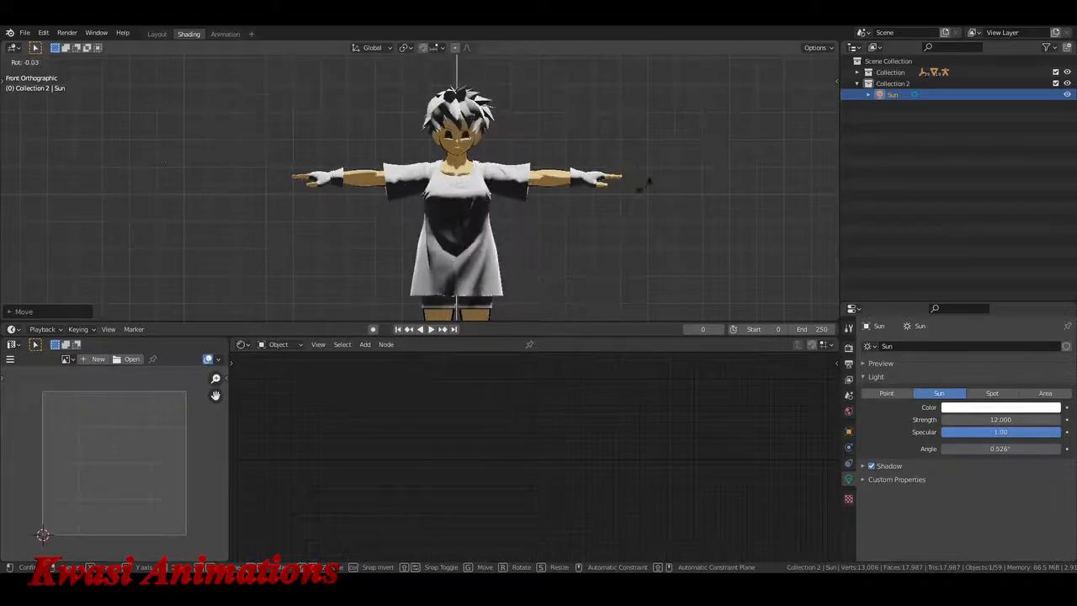
key(z)
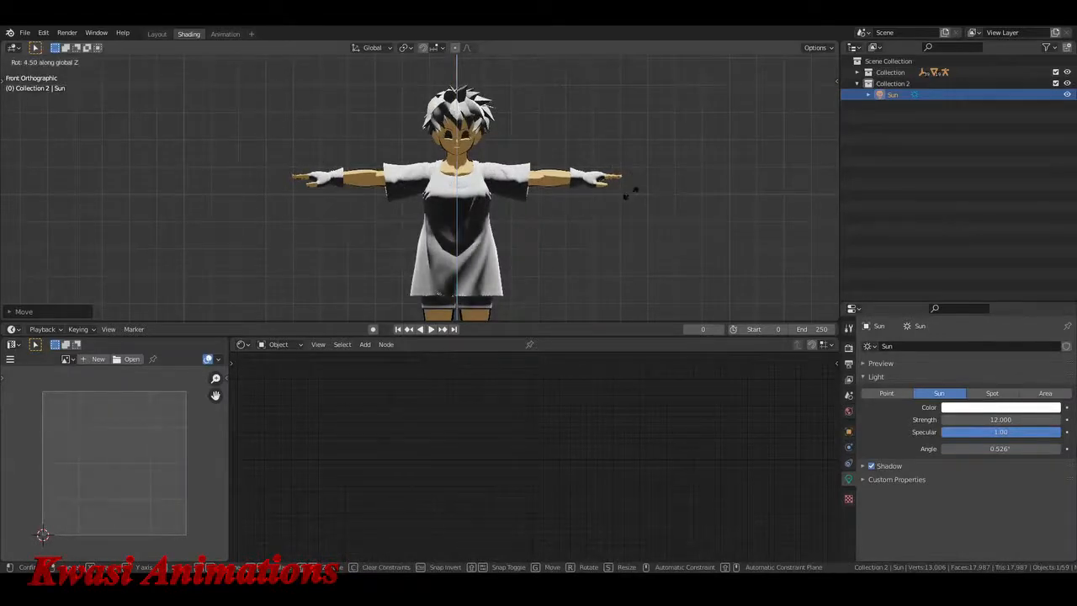
key(r)
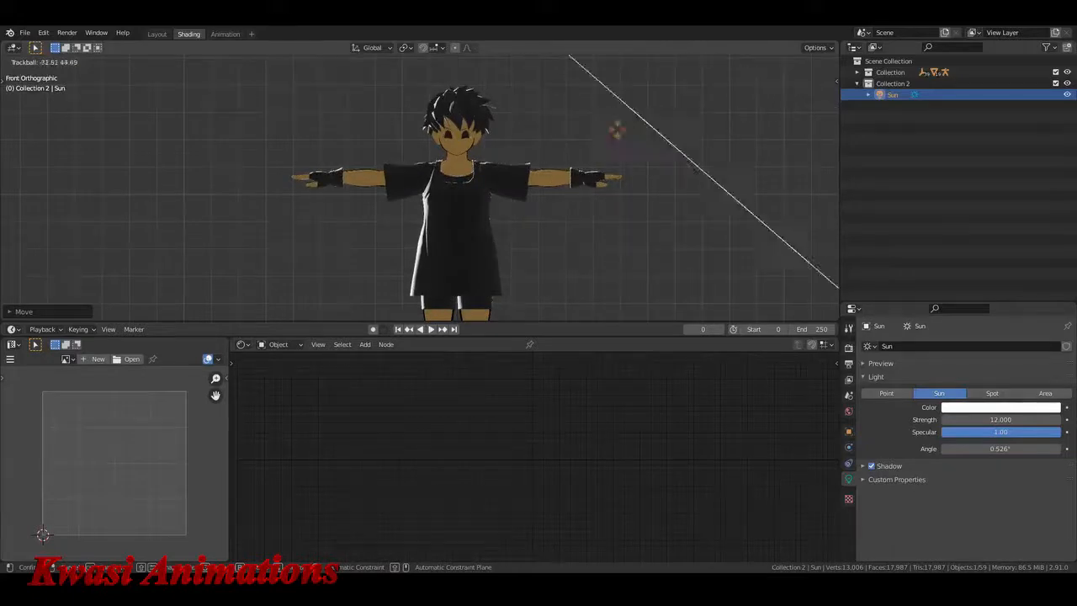
click(674, 200)
key(r)
key(x)
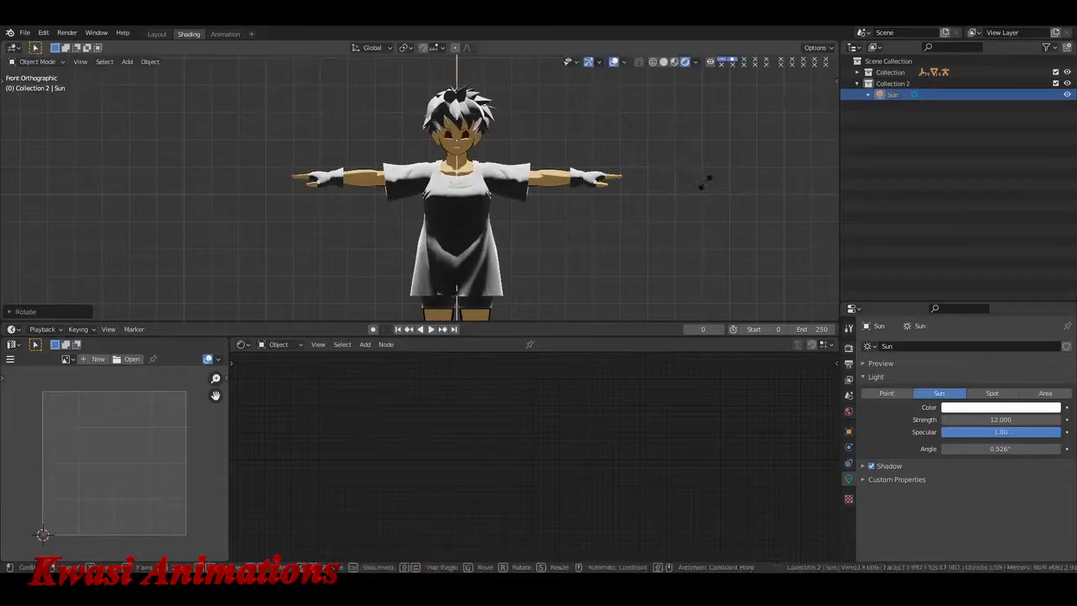
click(658, 194)
key(r)
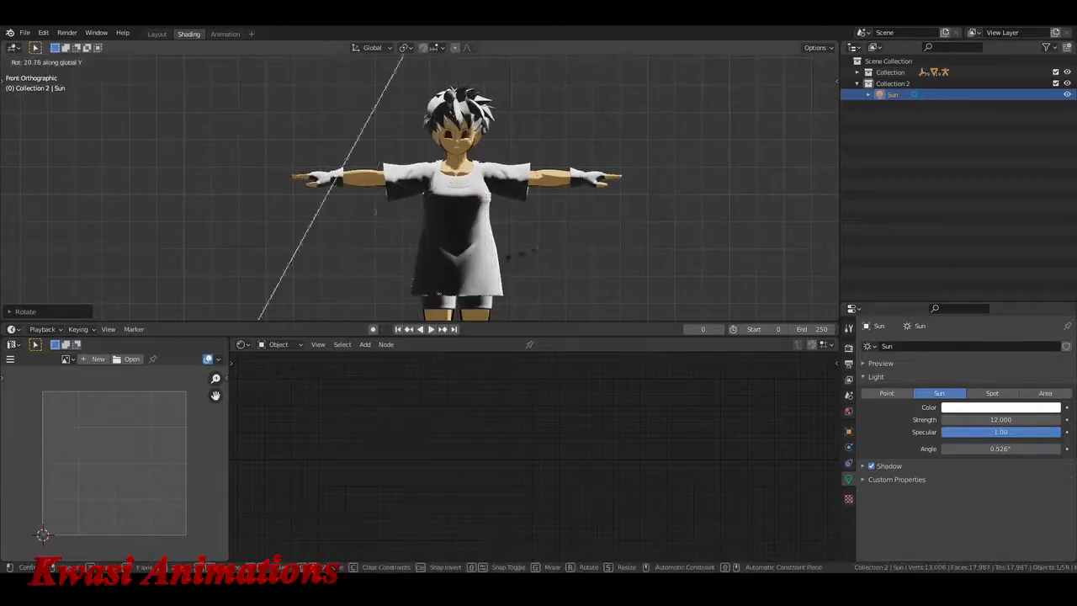
key(z)
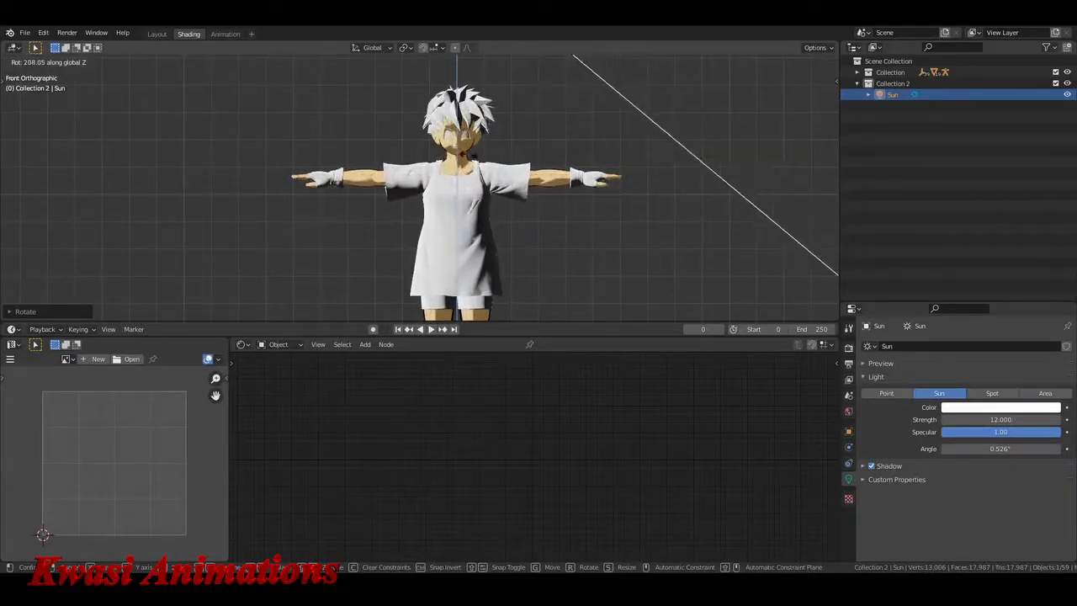
click(480, 204)
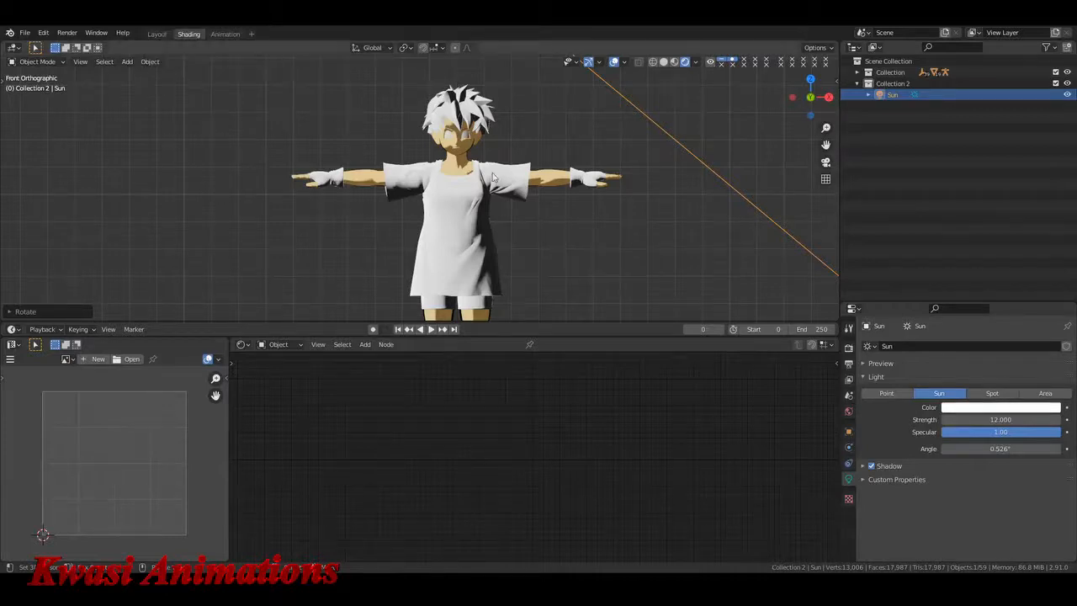
Step: Delete the Sun light and return the viewport to material preview shading
key(x)
click(590, 224)
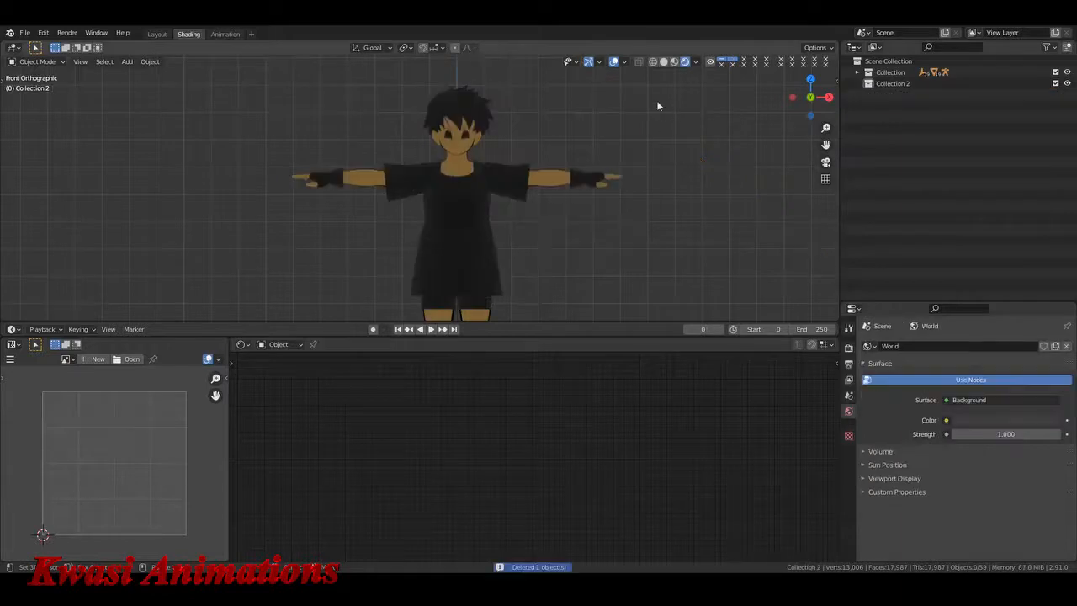
click(674, 63)
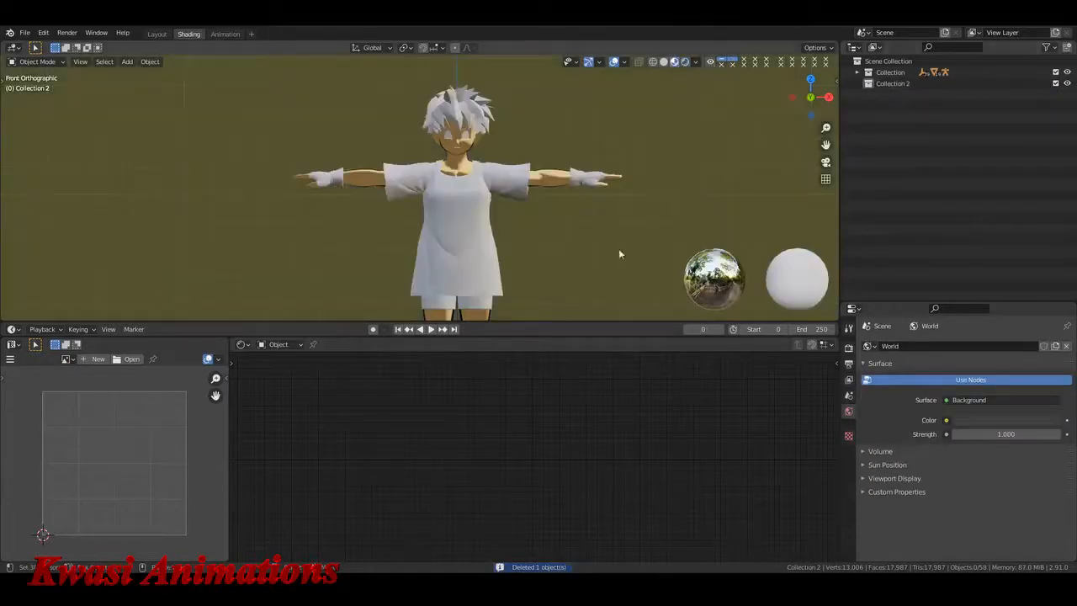
Step: Select the skin_bust mesh and examine how its shader nodes are connected
scroll(503, 272, up, 5)
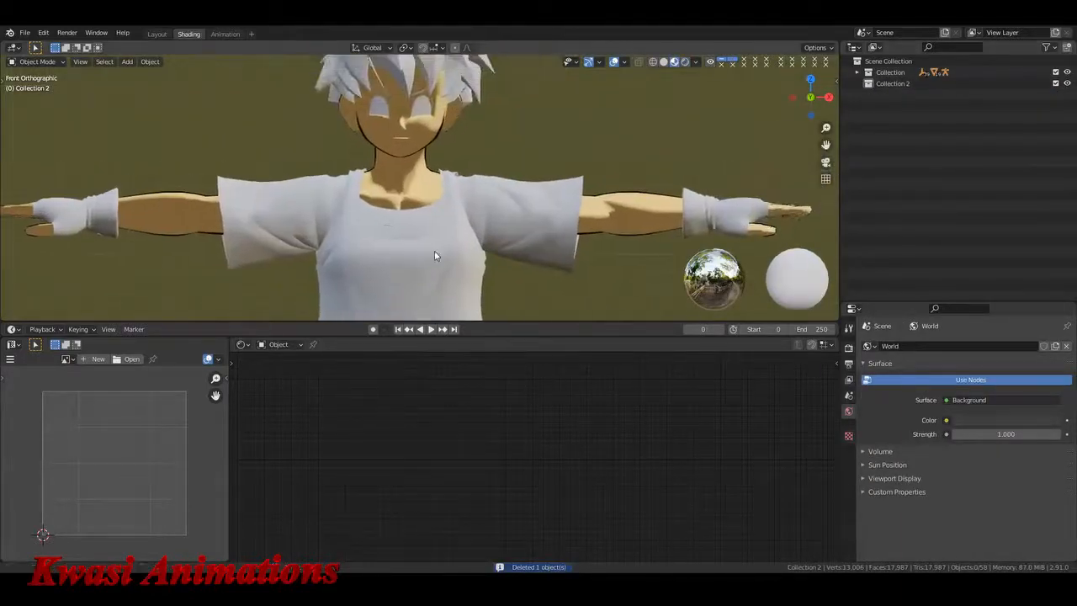
scroll(463, 260, down, 4)
click(592, 185)
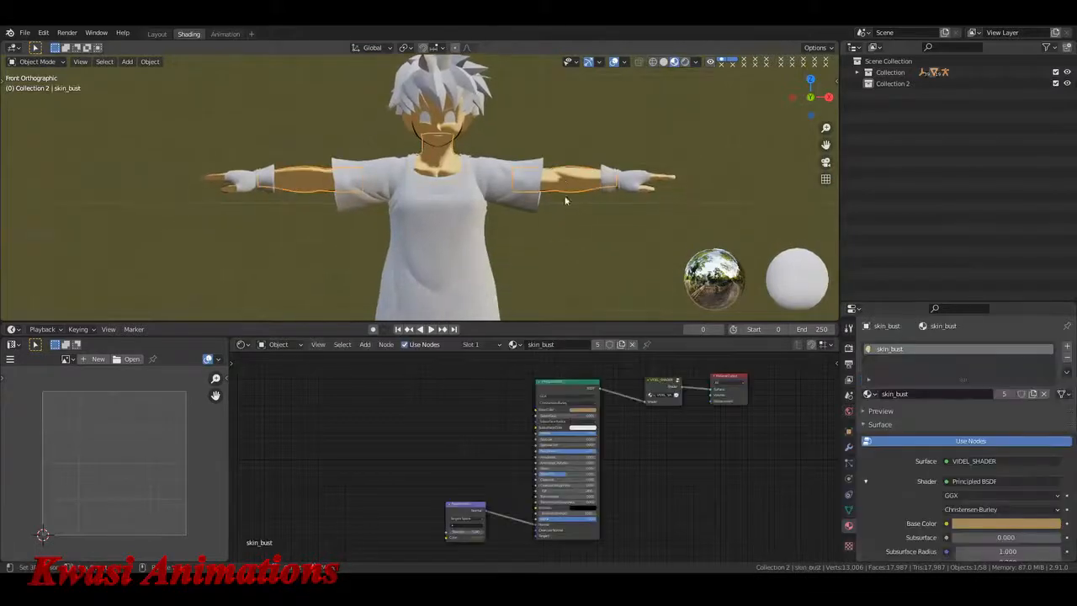
middle_drag(638, 443, 606, 416)
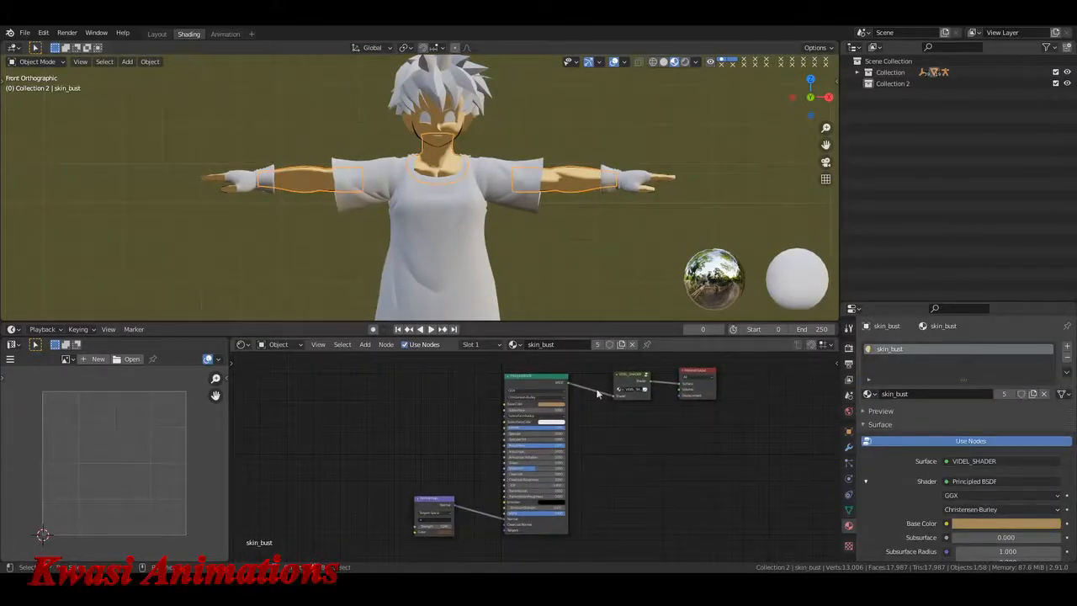
click(568, 235)
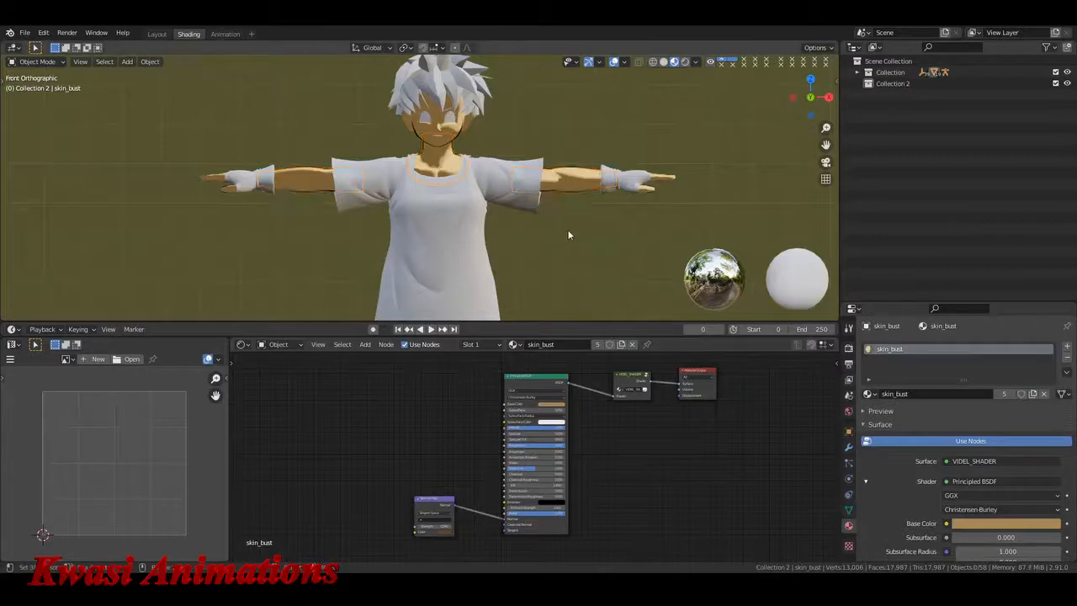
Step: Select the shirt mesh and move its Material Output node well away from the Principled BSDF
click(455, 218)
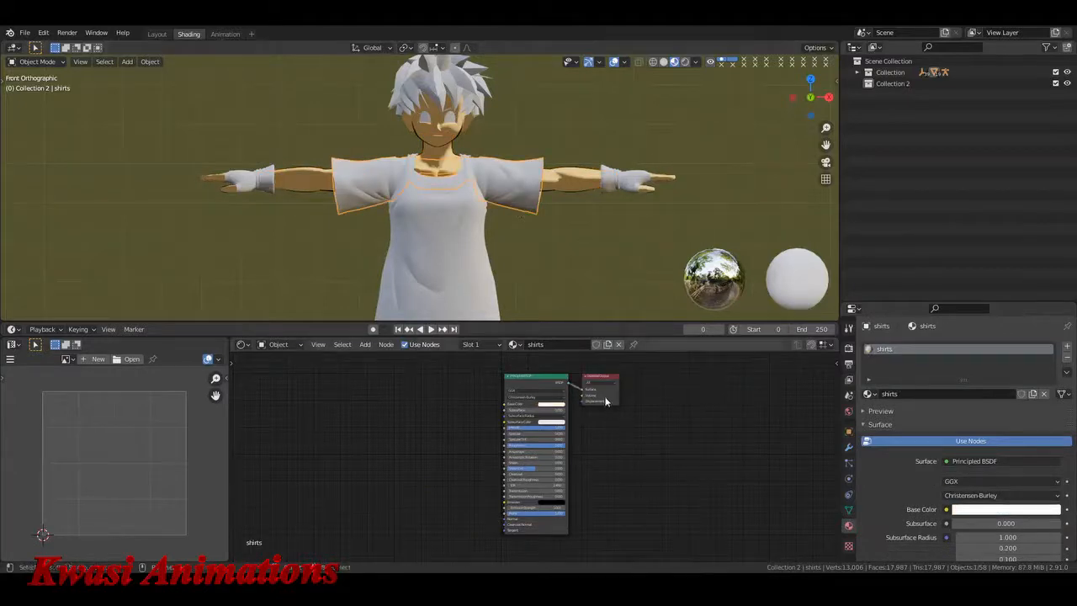
drag(605, 401, 746, 395)
key(Home)
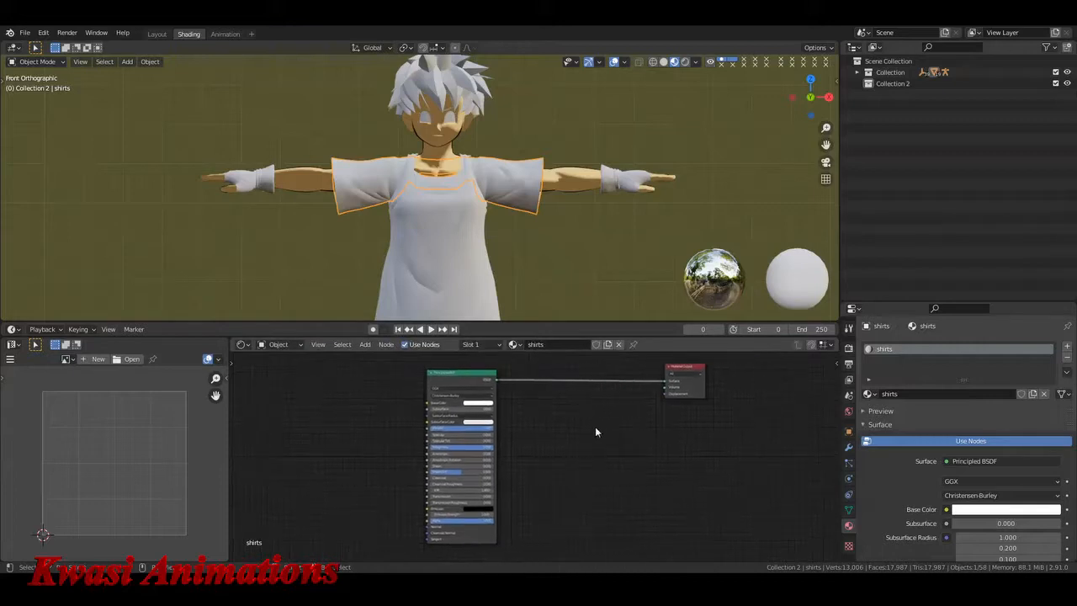
scroll(594, 432, up, 1)
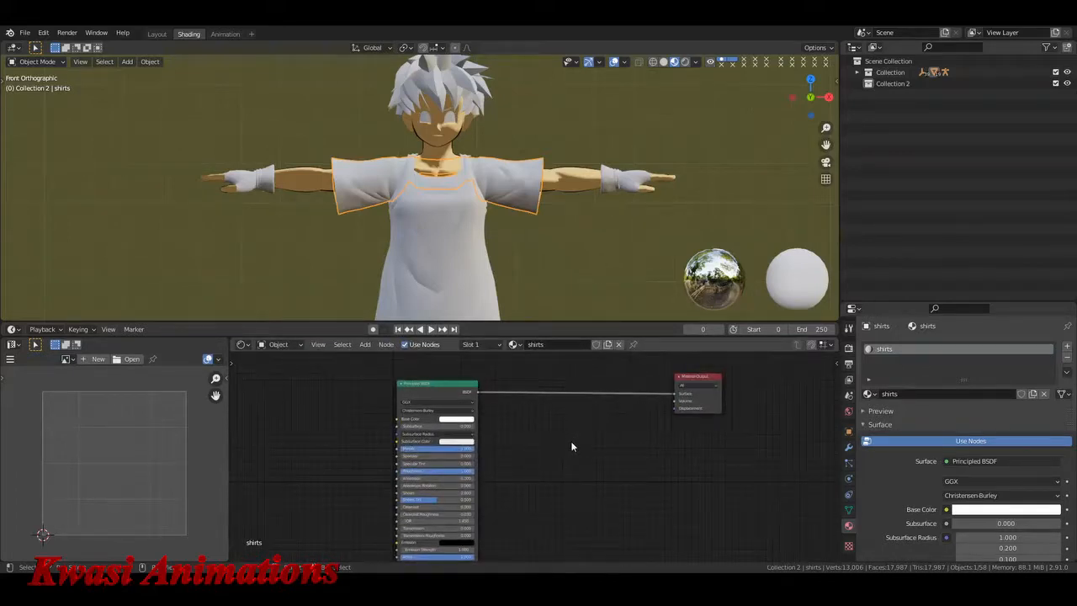
Step: Add the VIDEL_SHADER group to the shirts material, placing it between the Principled BSDF and Material Output
key(shift+a)
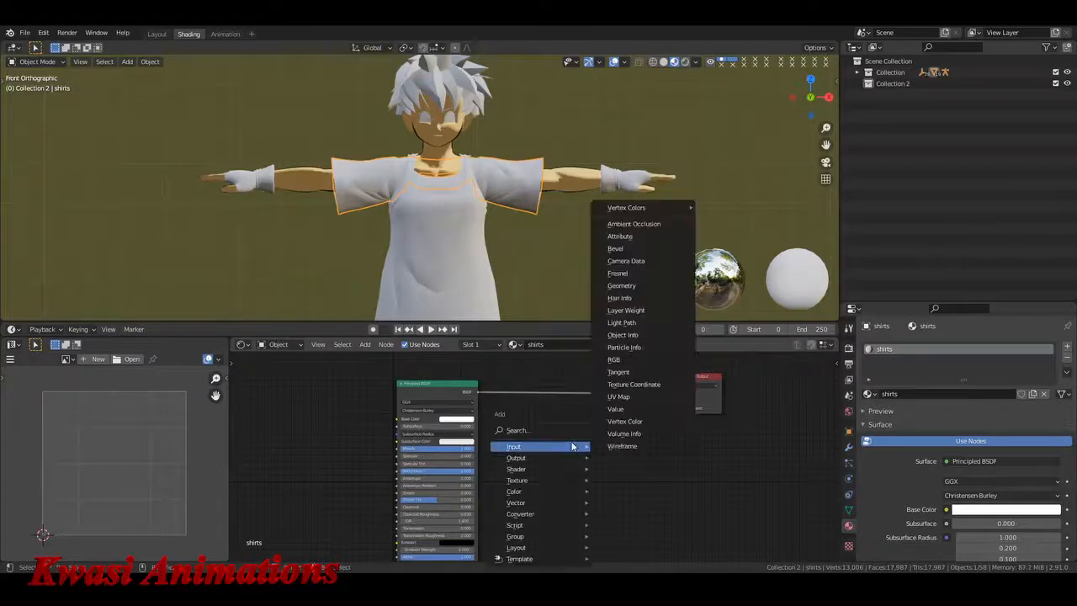
key(s)
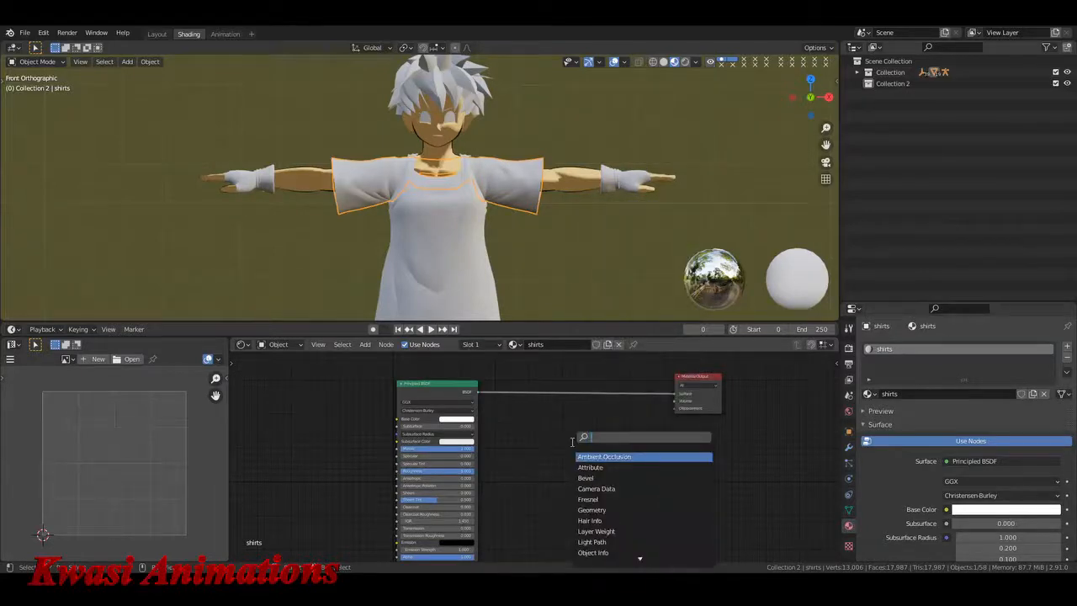
text(VIDEL)
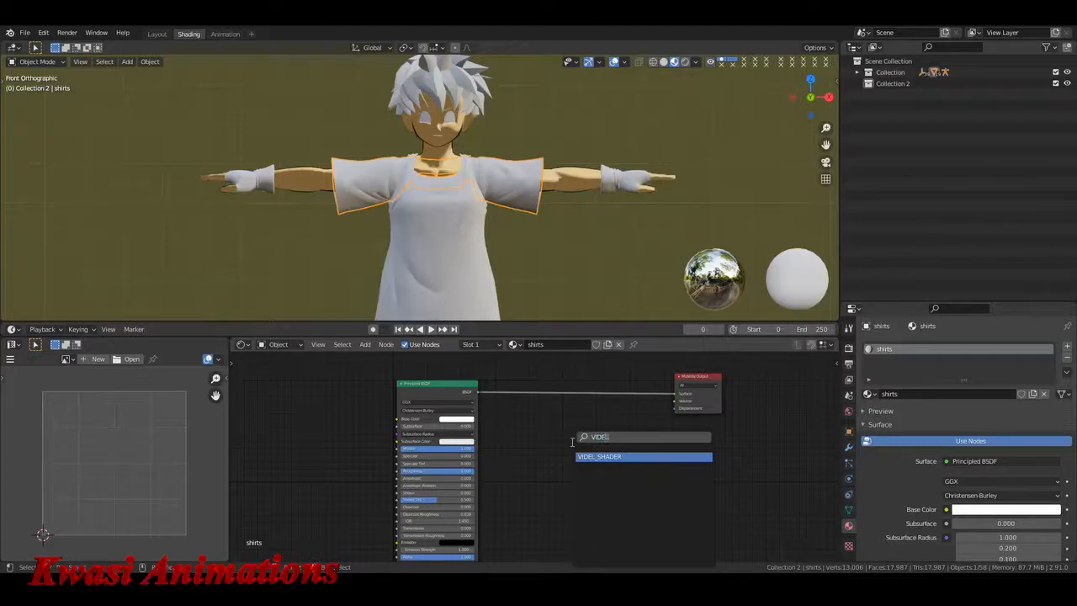
key(Return)
click(524, 412)
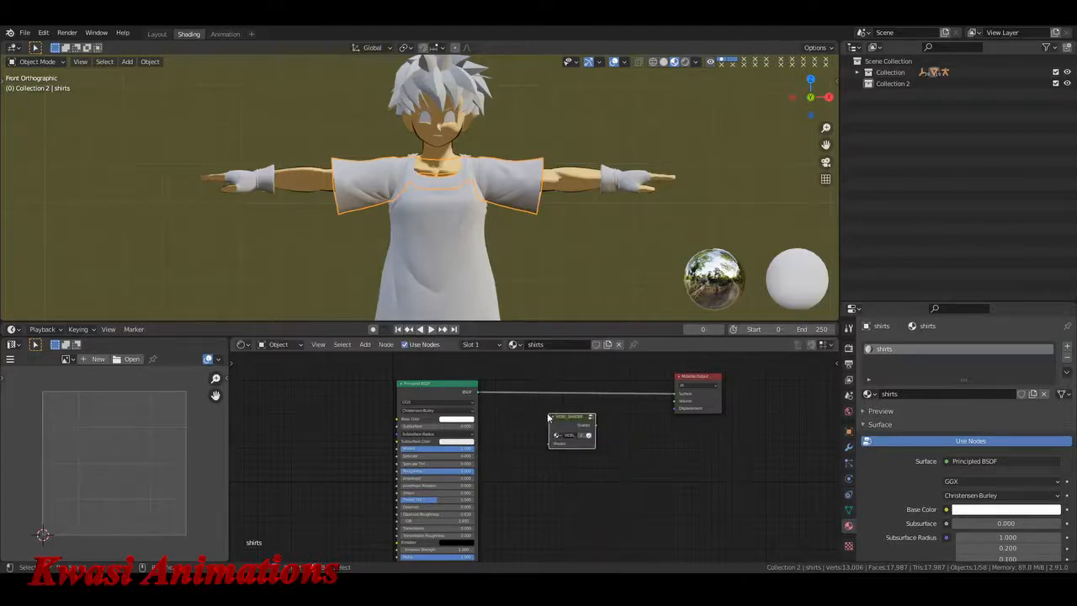
Step: Darken the shirts material's Base Color from white to a light grey
scroll(496, 421, up, 3)
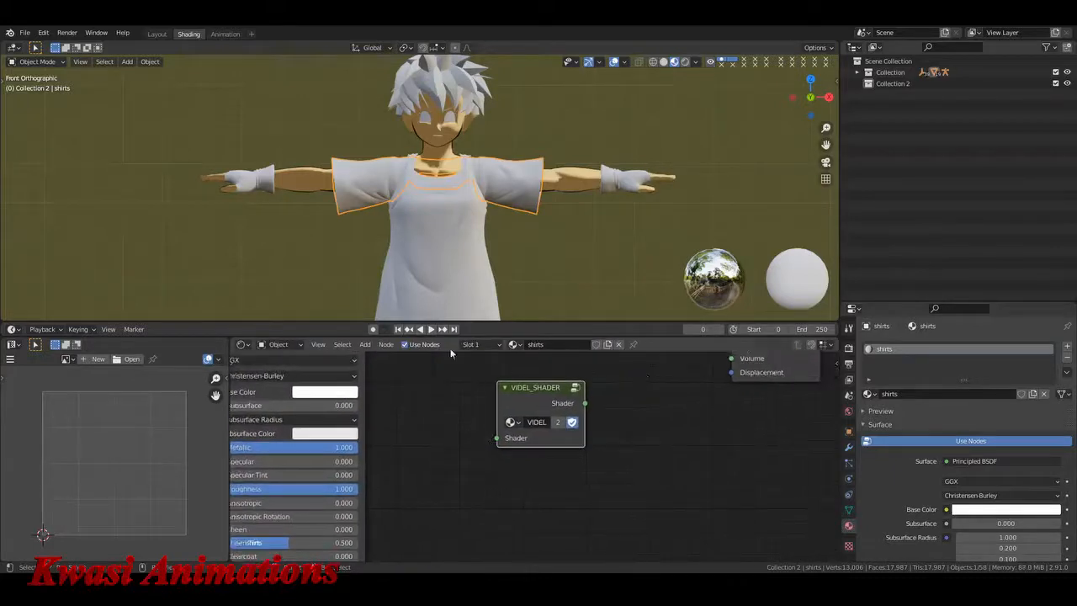
click(335, 392)
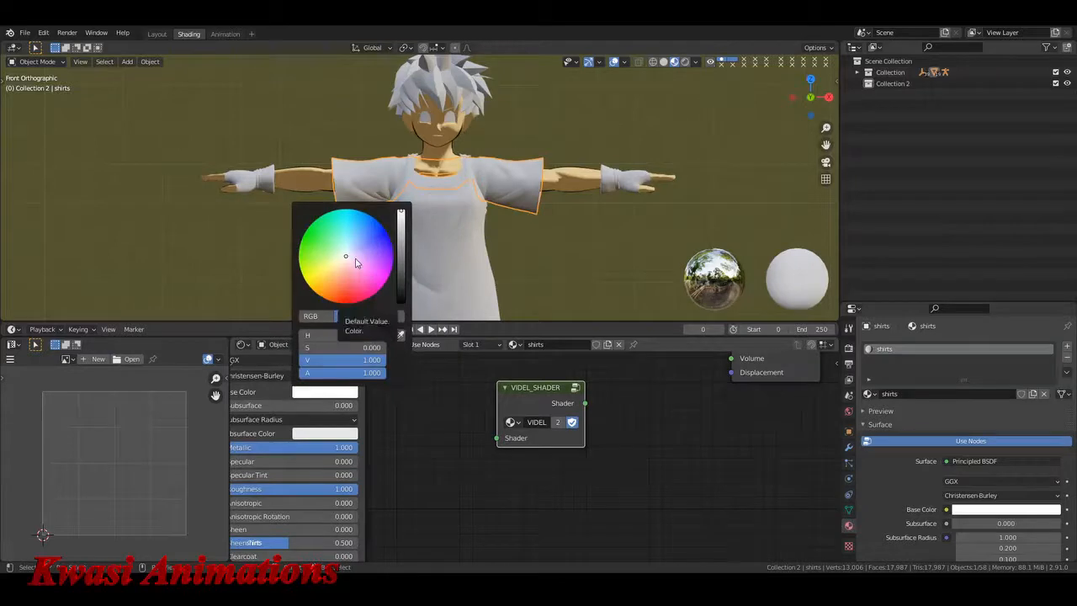
click(339, 392)
ctrl+scroll(355, 256, down, 7)
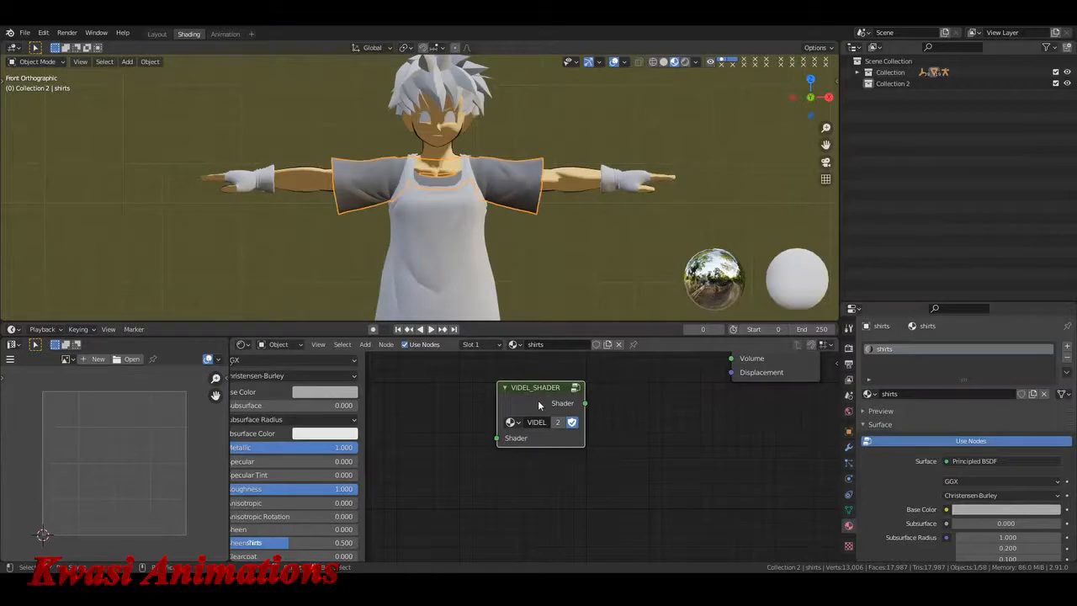
Step: Try sampling the shirt's grey Base Color into the Mix node's Color1 inside VIDEL_SHADER, undo it and leave the group
key(Tab)
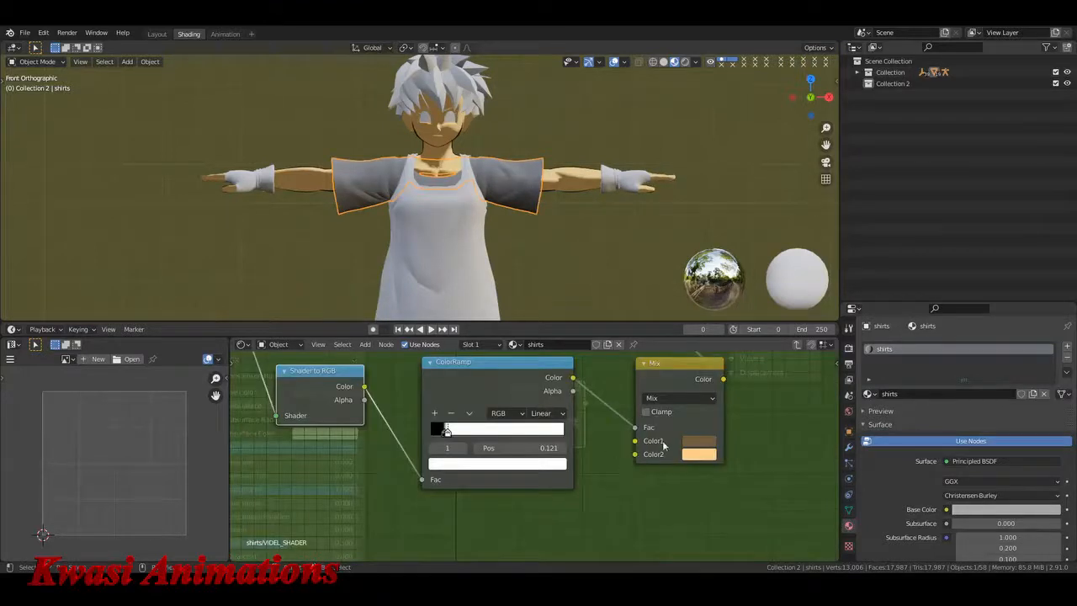
click(695, 441)
click(789, 383)
click(1007, 508)
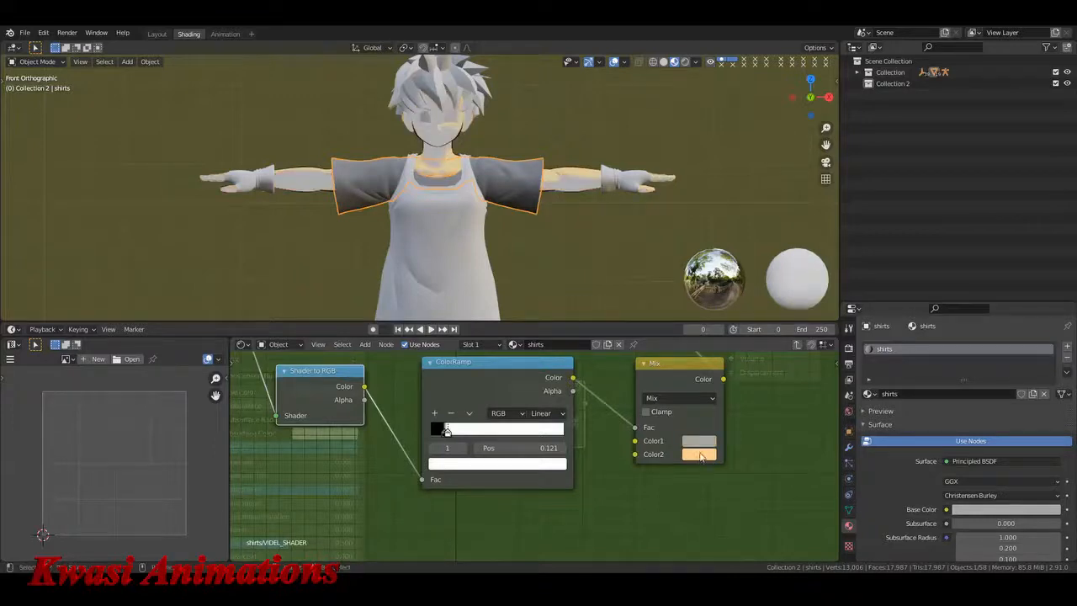
key(ctrl+z)
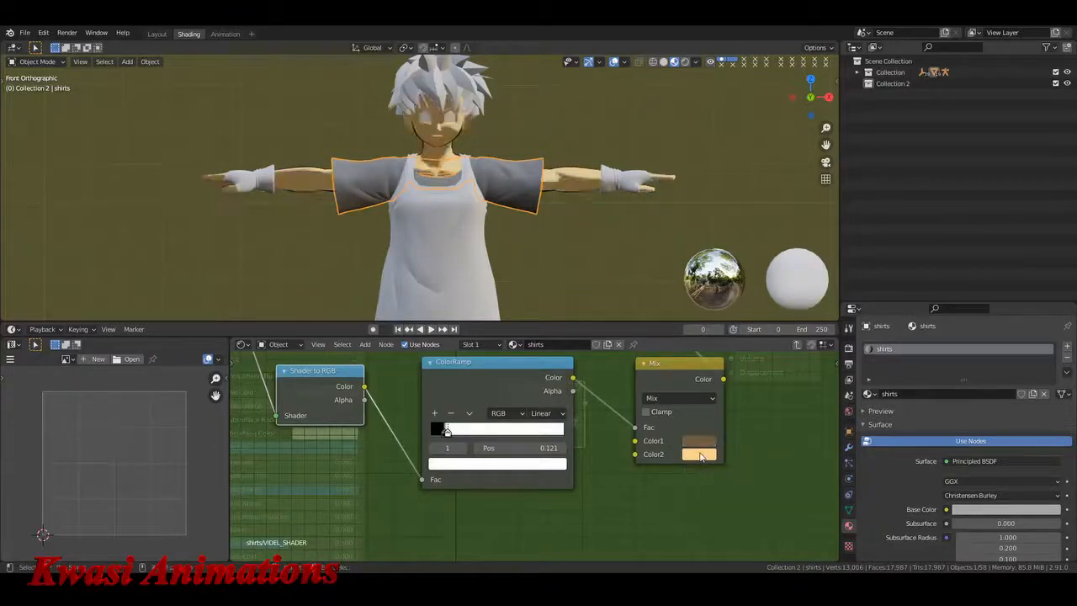
key(Tab)
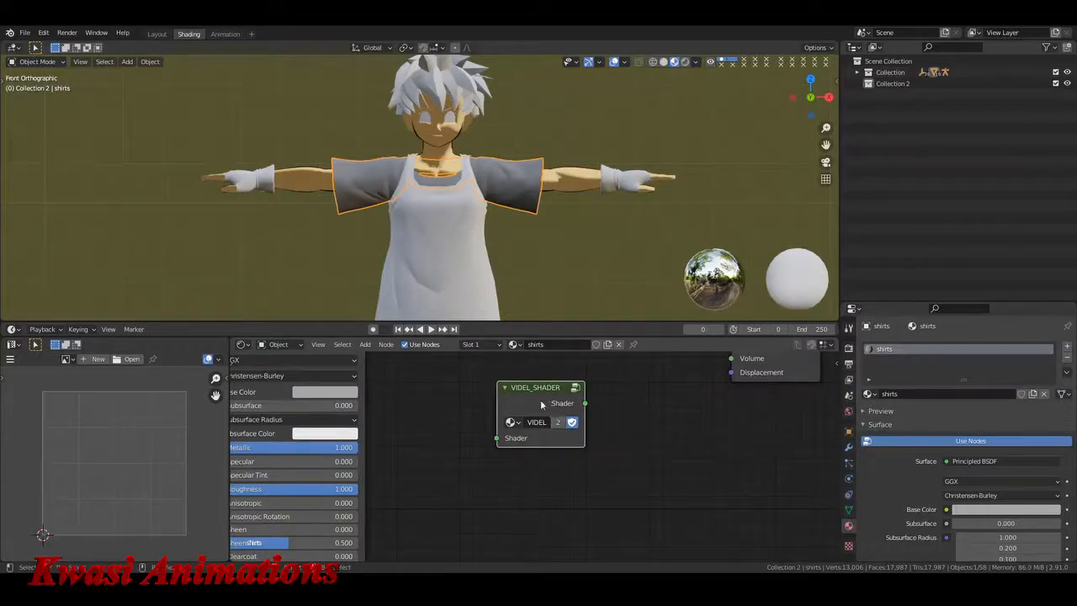
Step: Make the shirts material's VIDEL_SHADER group single-user and sample the grey Base Color into its Mix node's Color1
click(556, 421)
key(Tab)
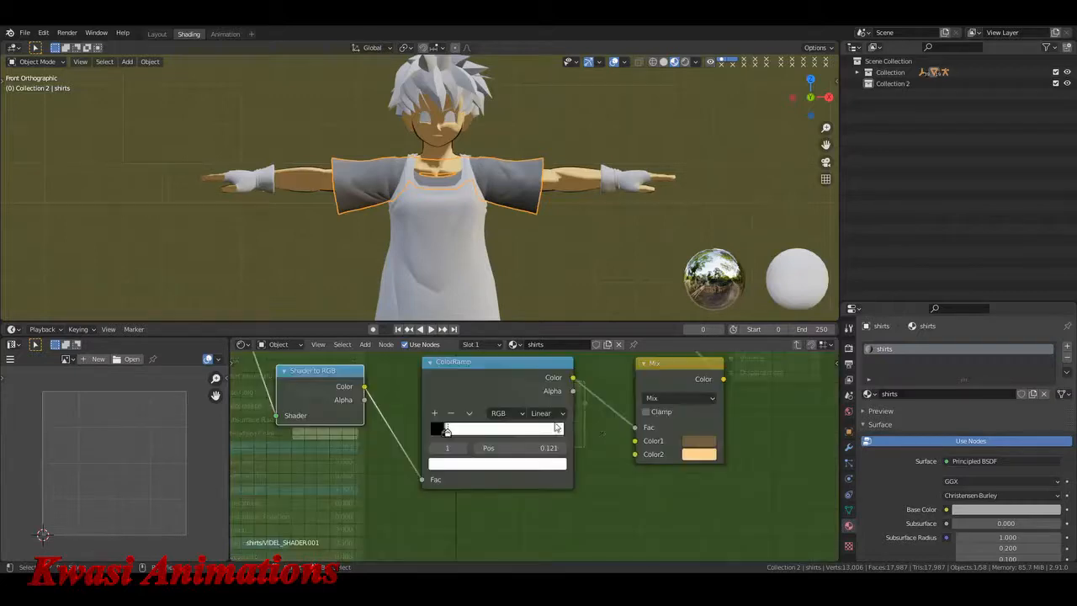
click(708, 451)
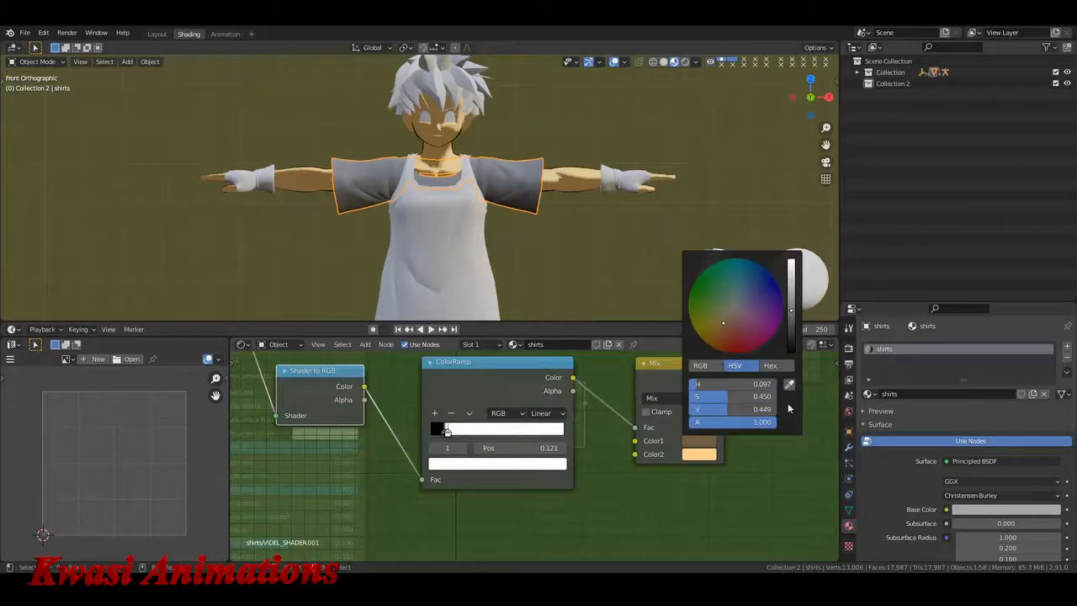
click(1009, 505)
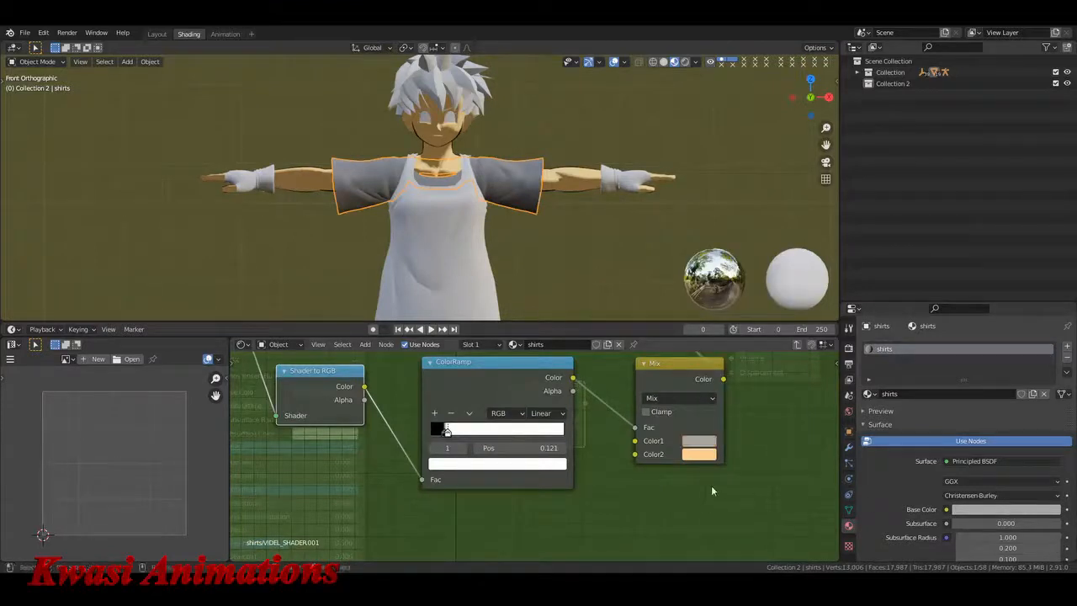
Step: Change the Mix node's Color2 from skin tone to white inside the shirt's group copy
click(709, 455)
click(786, 397)
click(709, 469)
click(699, 454)
scroll(724, 311, up, 8)
Step: Spread the ColorRamp's black and white stops to opposite ends of the gradient, with the black stop at position 0
drag(446, 433, 587, 435)
drag(446, 432, 360, 434)
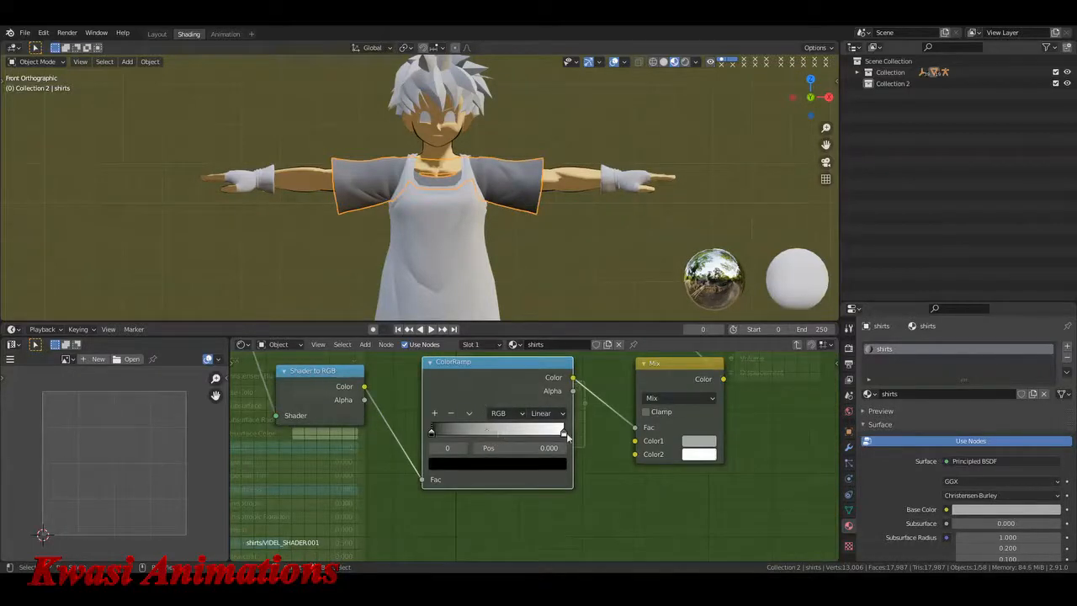
right_click(532, 448)
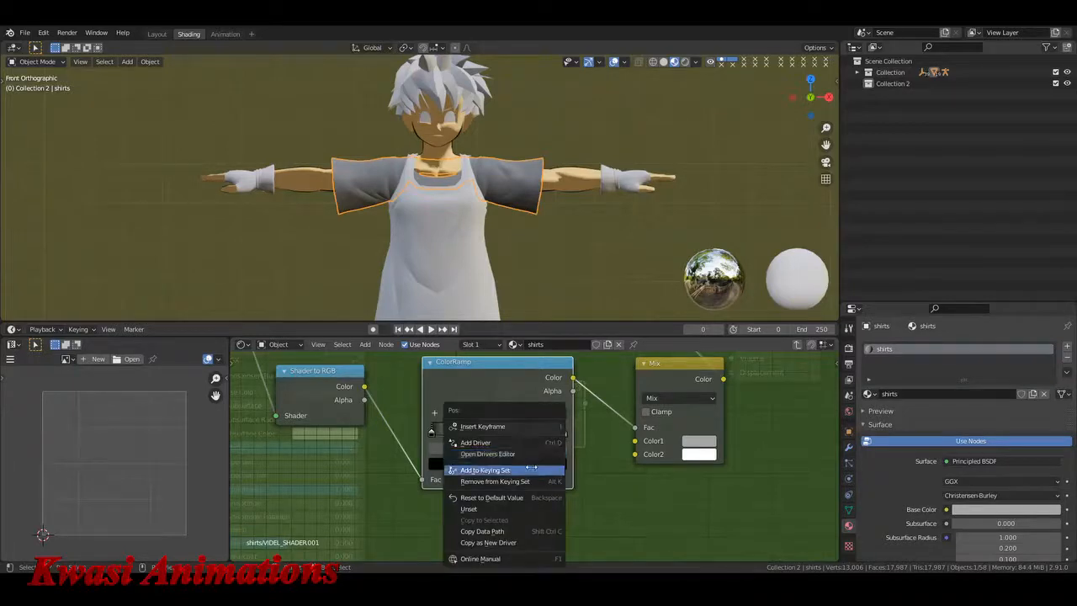
click(520, 497)
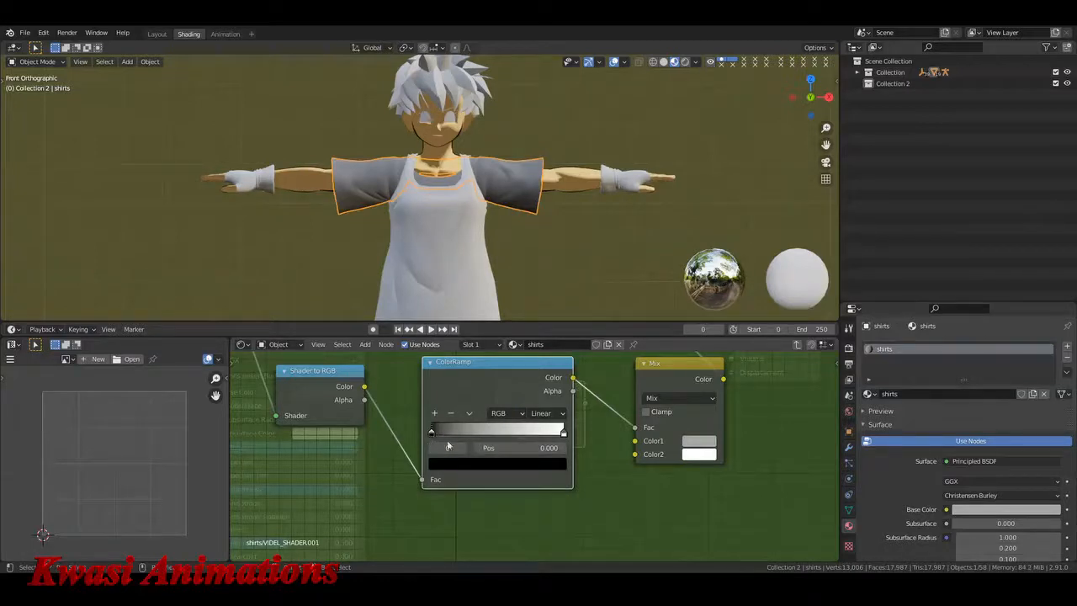
right_click(559, 444)
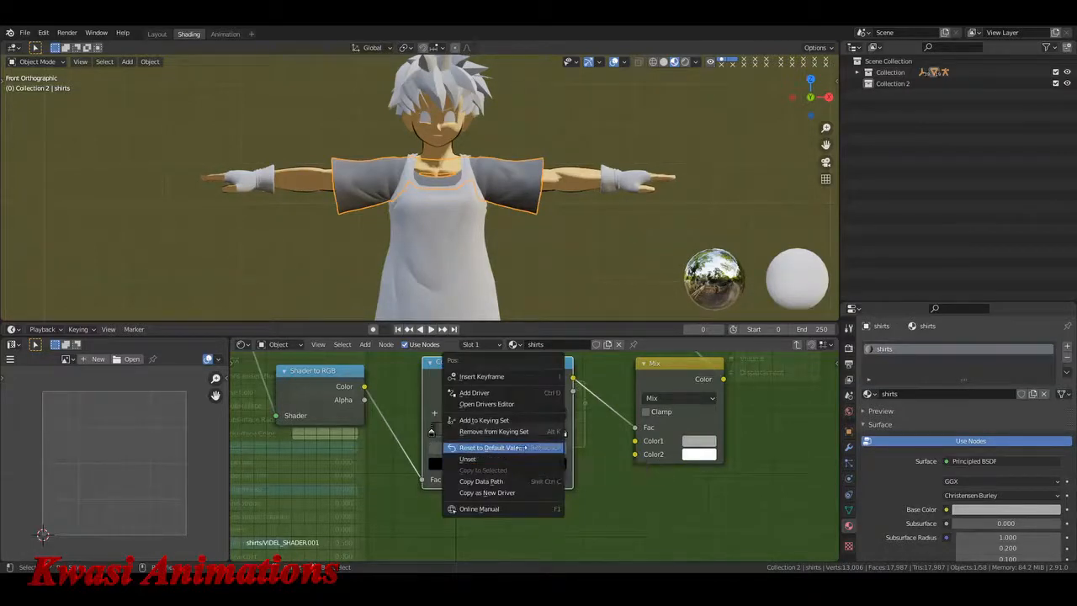
click(561, 447)
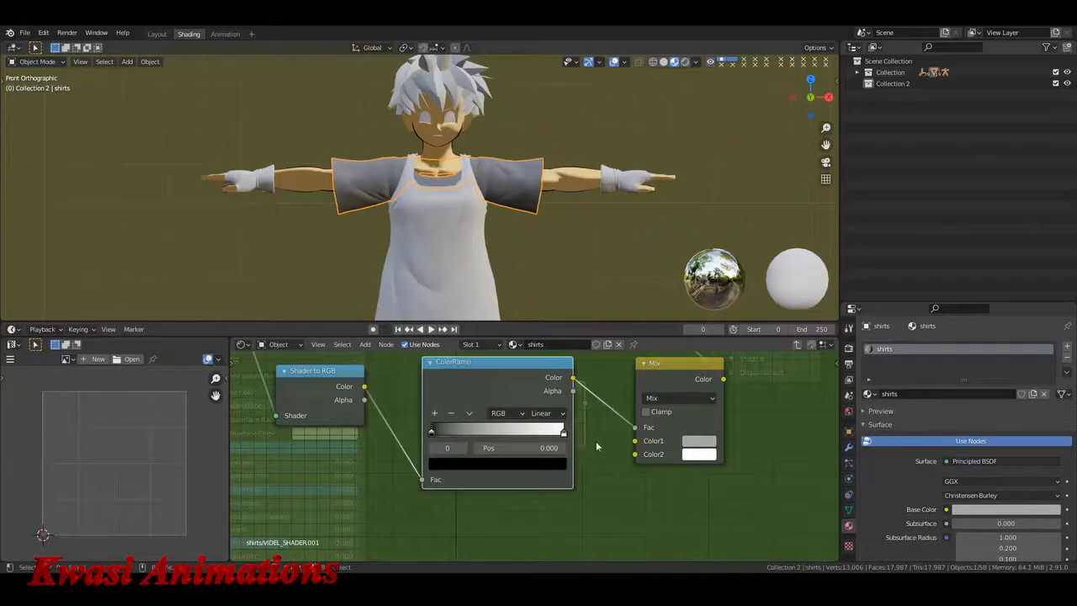
Step: Leave the group and insert the shirt's shader group into the link between the Principled BSDF and Material Output
key(Tab)
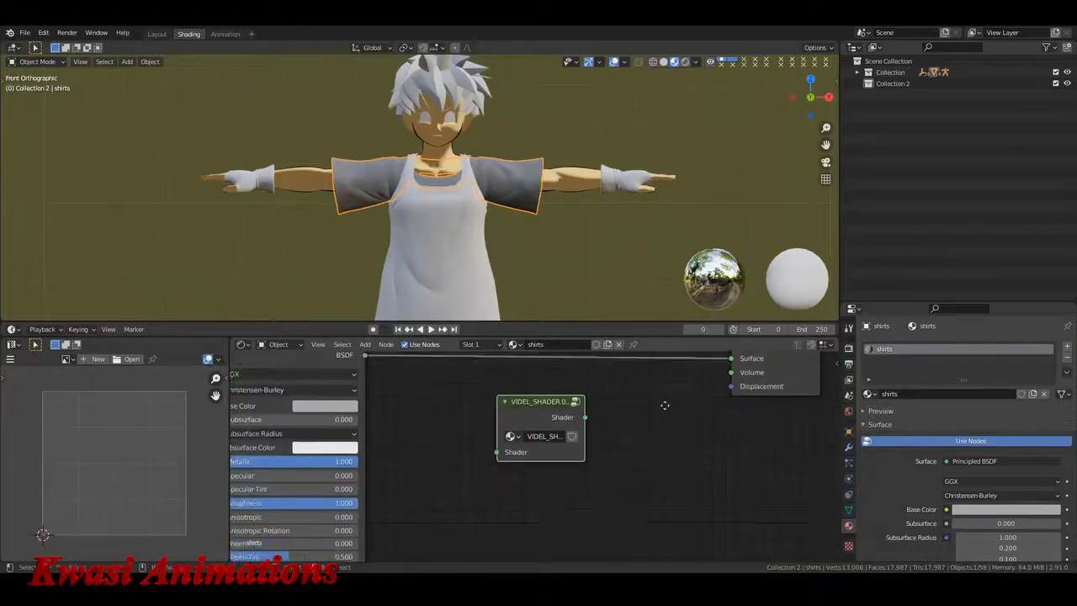
middle_drag(664, 405, 665, 446)
drag(534, 450, 544, 401)
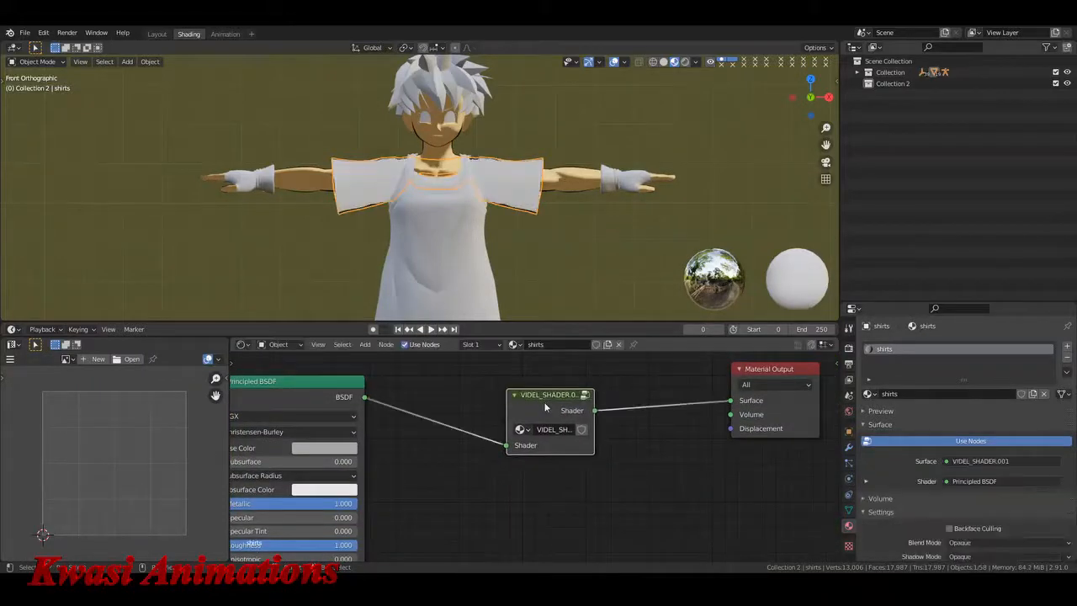
mouse_move(456, 233)
middle_down()
mouse_move(425, 250)
mouse_move(464, 240)
middle_up()
key(KP_1)
Step: Inside the shirt's group, set the ColorRamp's white stop to about 0.173 with the black stop close beside it, then leave the group
key(Tab)
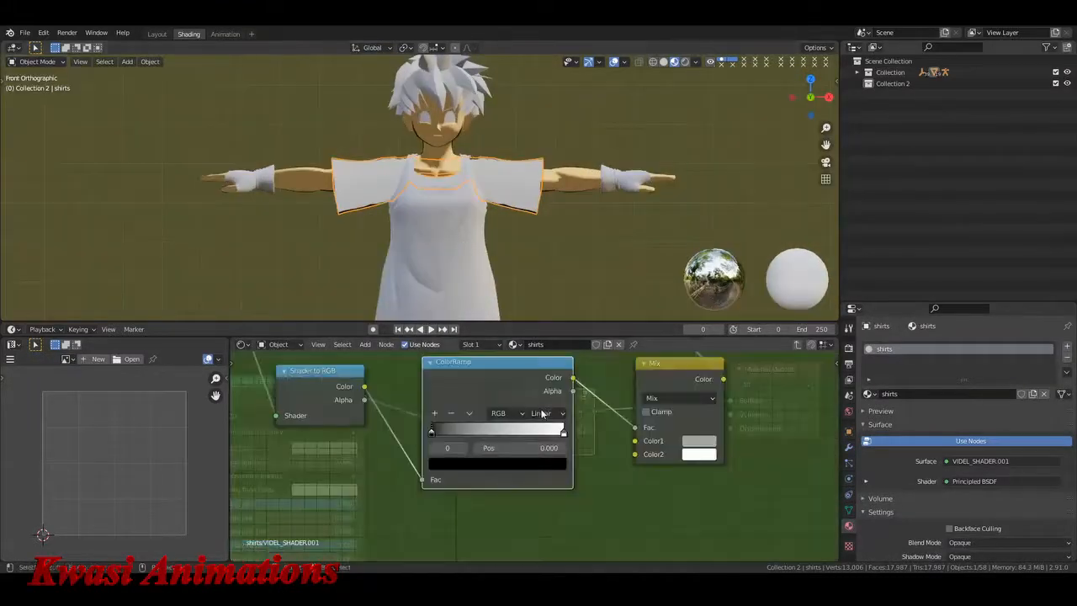
drag(563, 433, 520, 433)
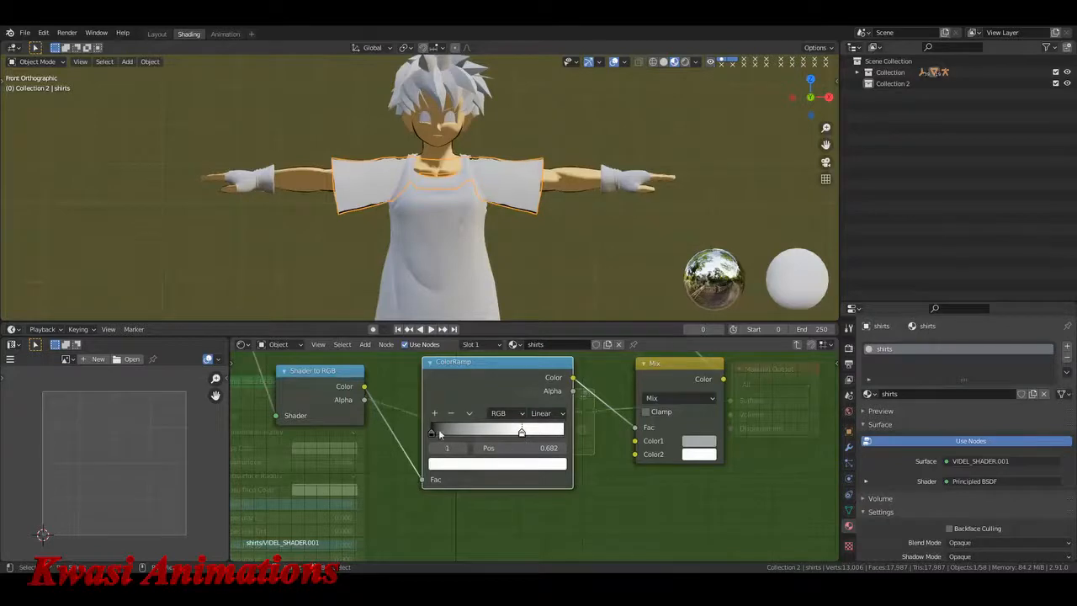
mouse_move(438, 433)
mouse_down()
mouse_move(468, 436)
mouse_move(453, 437)
mouse_up()
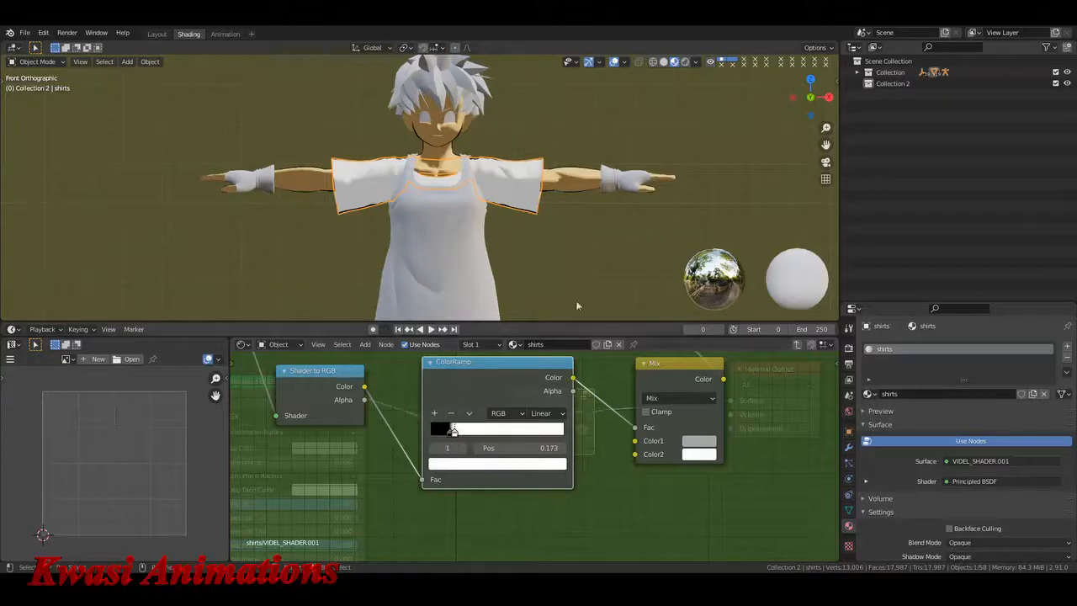
click(573, 234)
key(Tab)
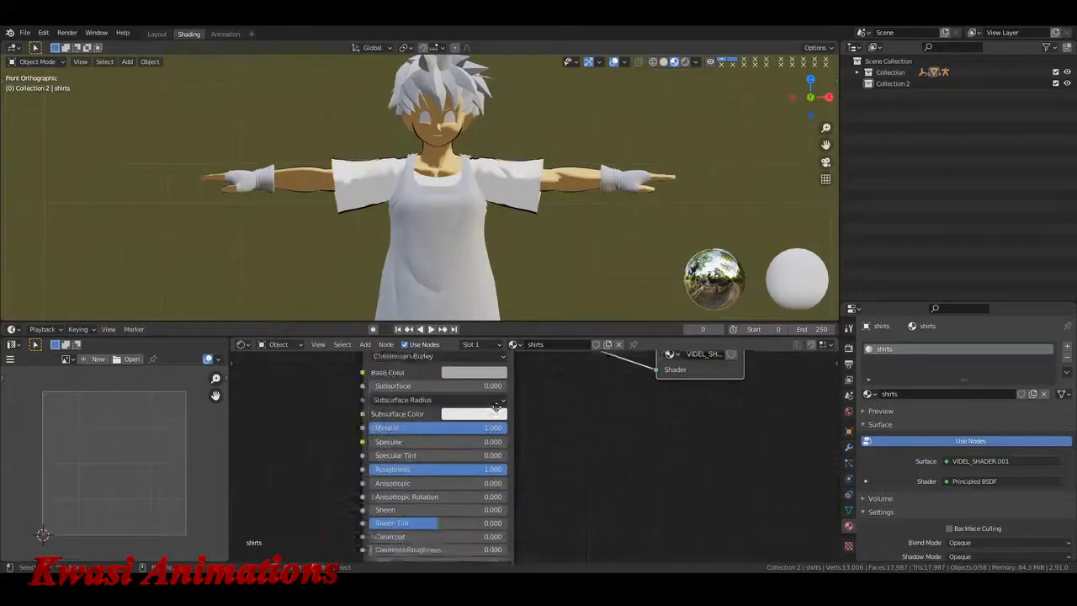
middle_drag(496, 407, 635, 429)
middle_drag(448, 468, 510, 464)
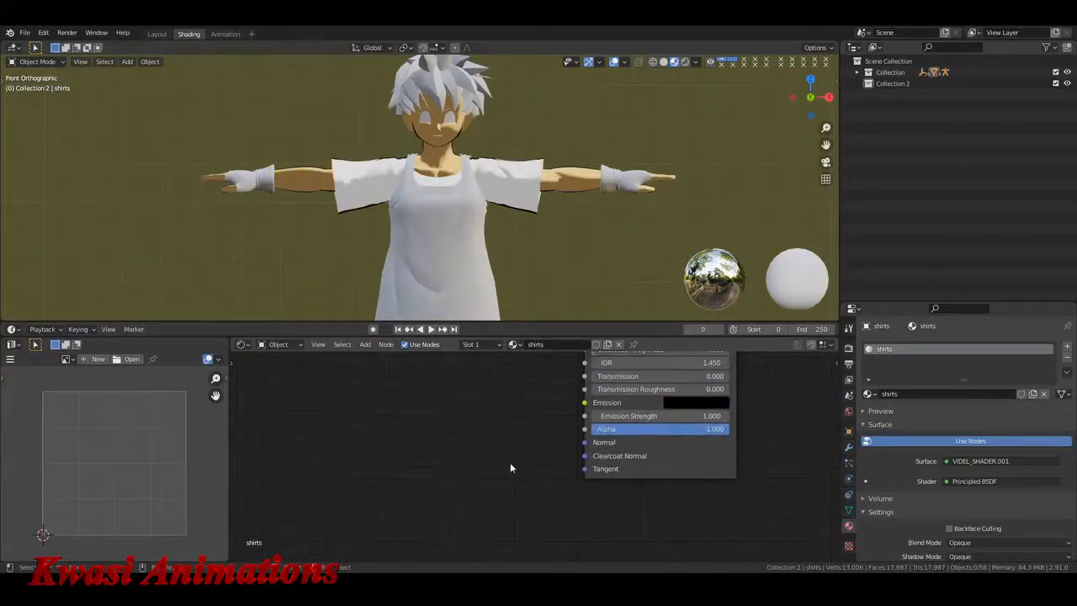
key(shift+a)
key(s)
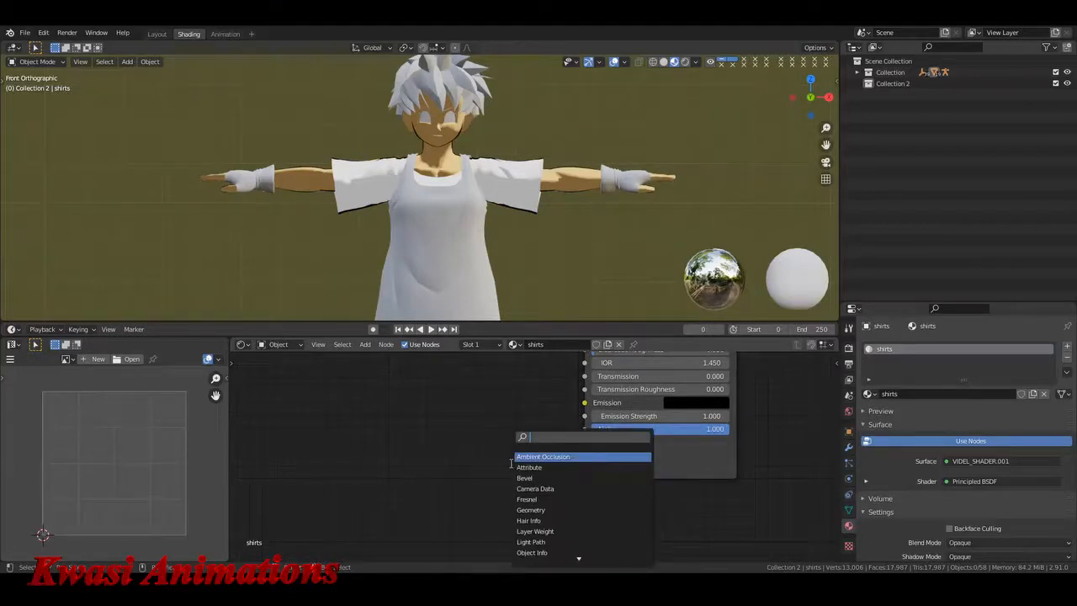
text(NORM)
key(Return)
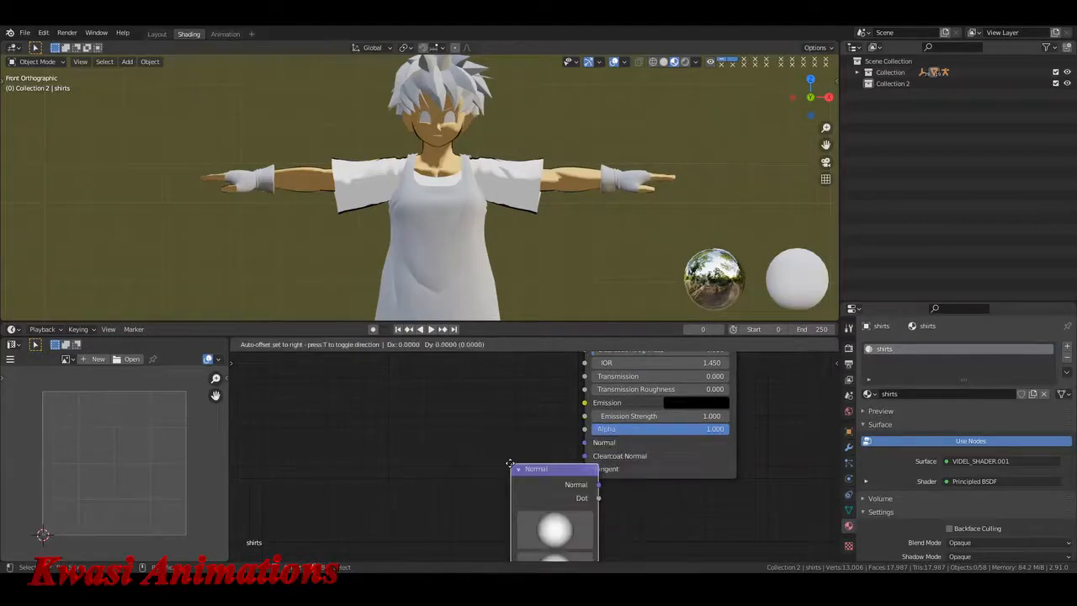
key(ctrl+z)
Step: Add a Normal Map node to the shirts material, beside the Principled BSDF's Normal input
key(shift+a)
text(s)
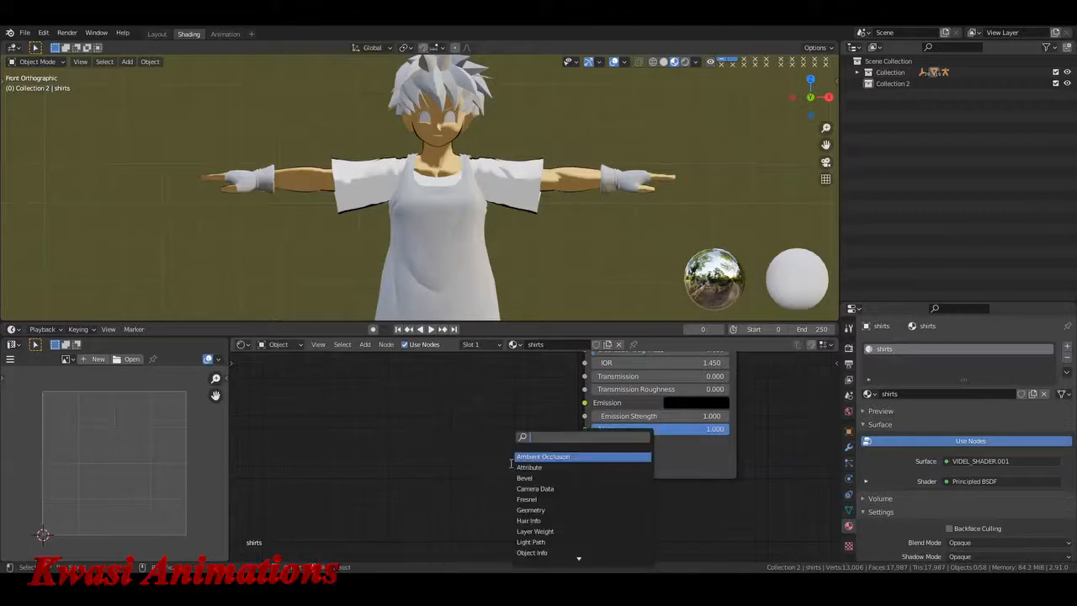
text(MORN)
key(BackSpace)
key(BackSpace)
key(BackSpace)
key(BackSpace)
text(NORM)
click(533, 466)
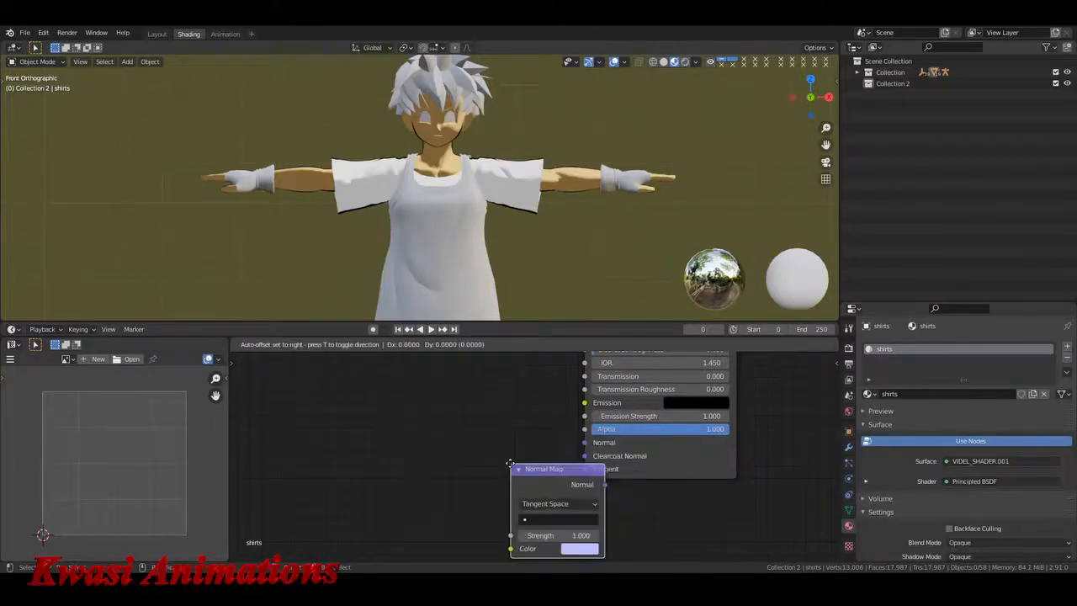
click(468, 473)
Step: Set the Normal Map's color to white and link its Normal output to the Principled BSDF's Normal input
click(471, 472)
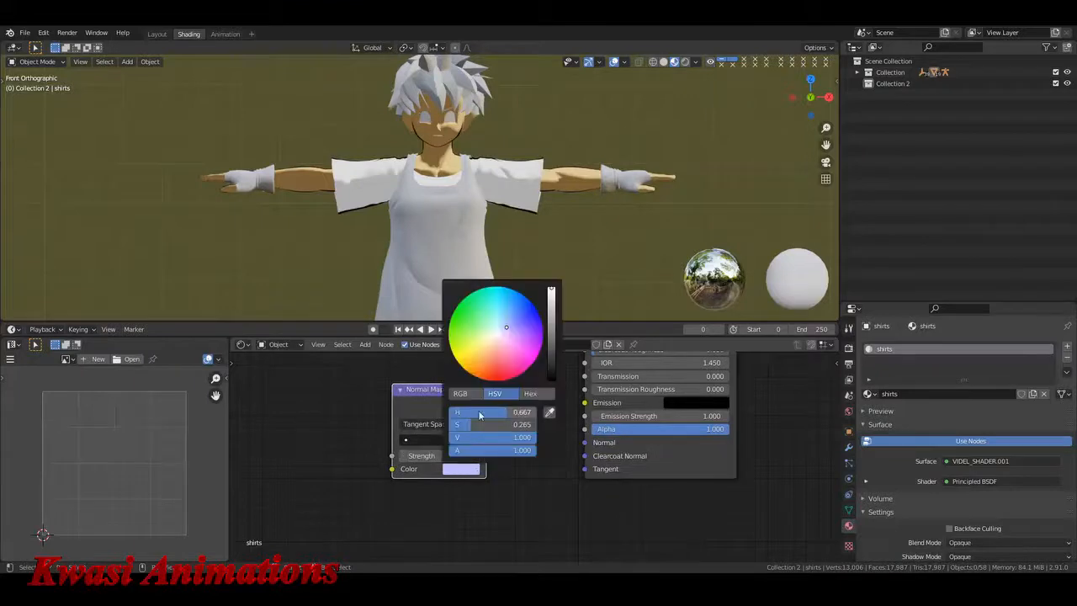
drag(480, 413, 450, 427)
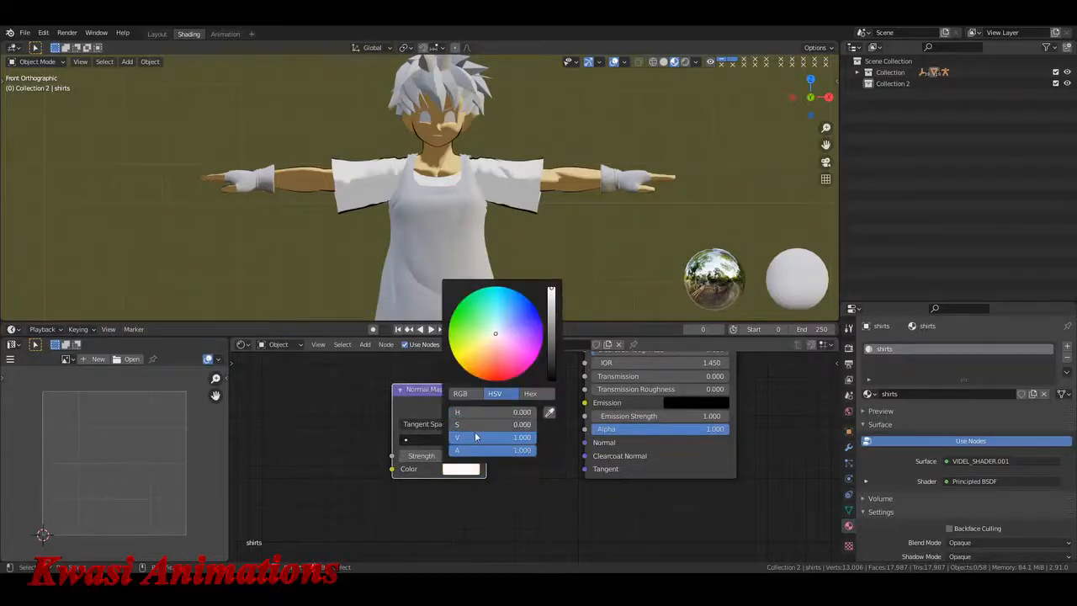
key(Escape)
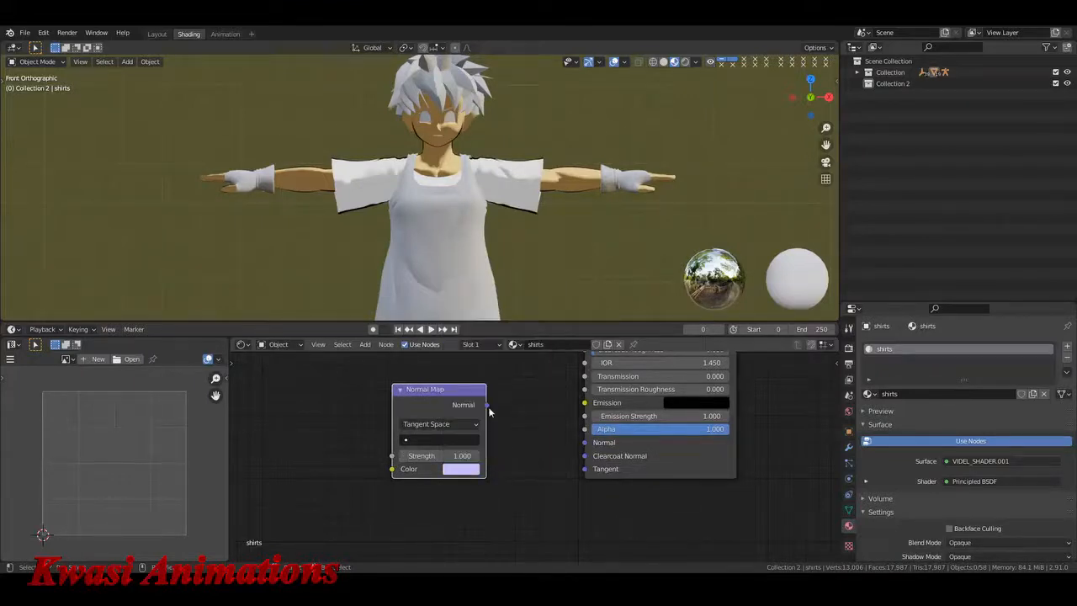
click(461, 469)
drag(496, 412, 586, 441)
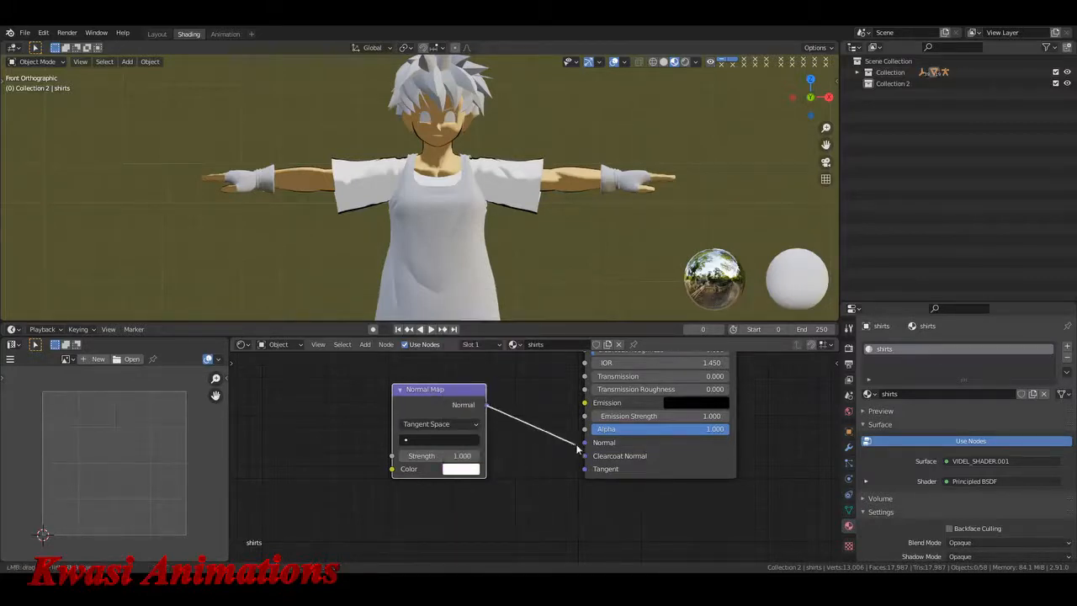
Step: Try a Normal Map Strength of 0.03, then raise it to 0.410
middle_drag(518, 461, 606, 443)
double_click(549, 436)
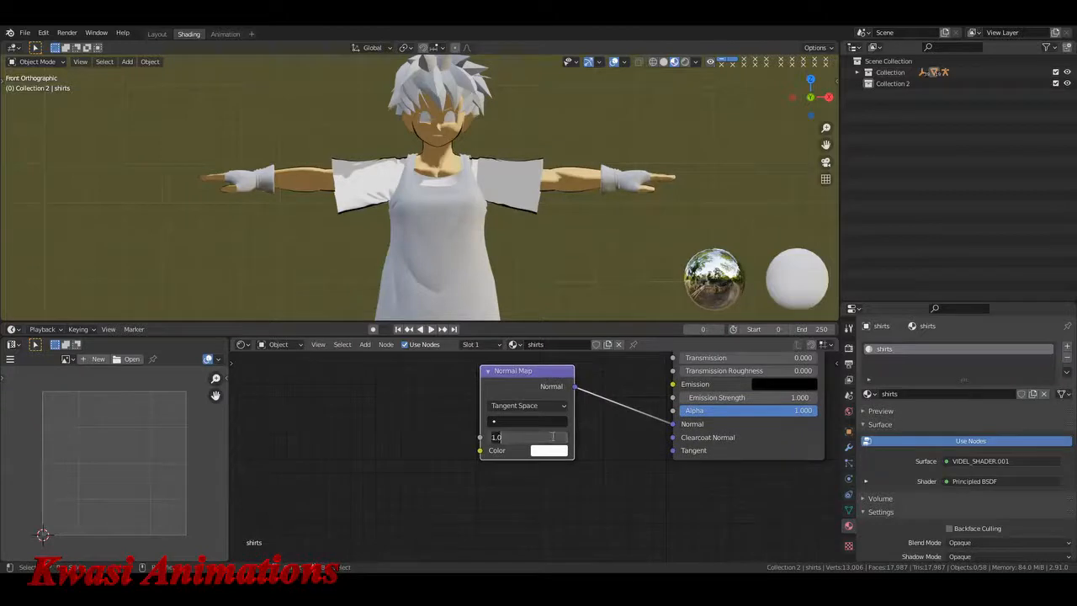
text(.03)
key(Return)
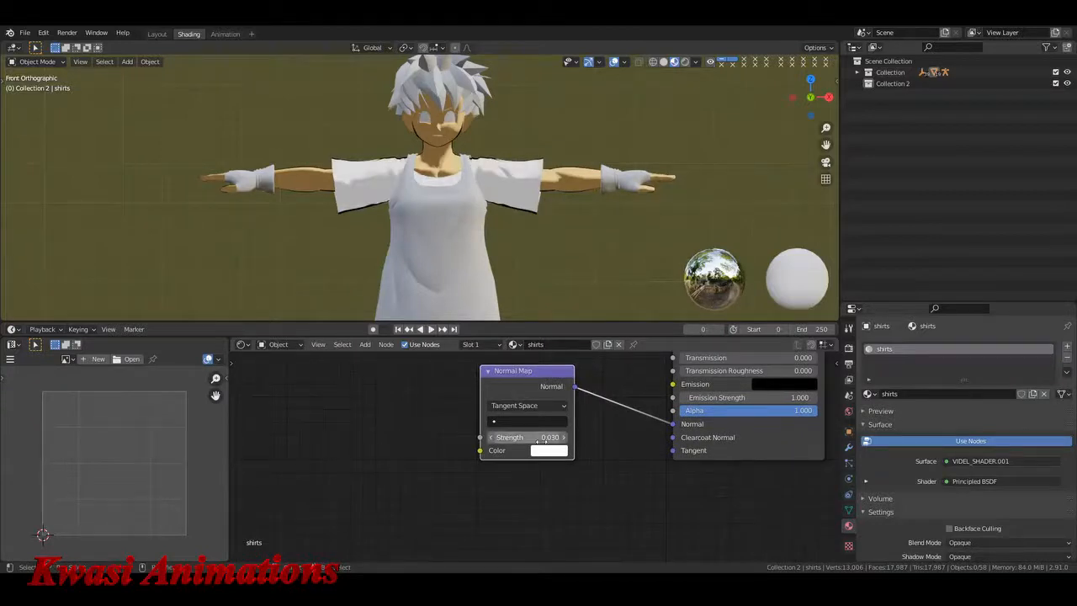
drag(543, 439, 575, 439)
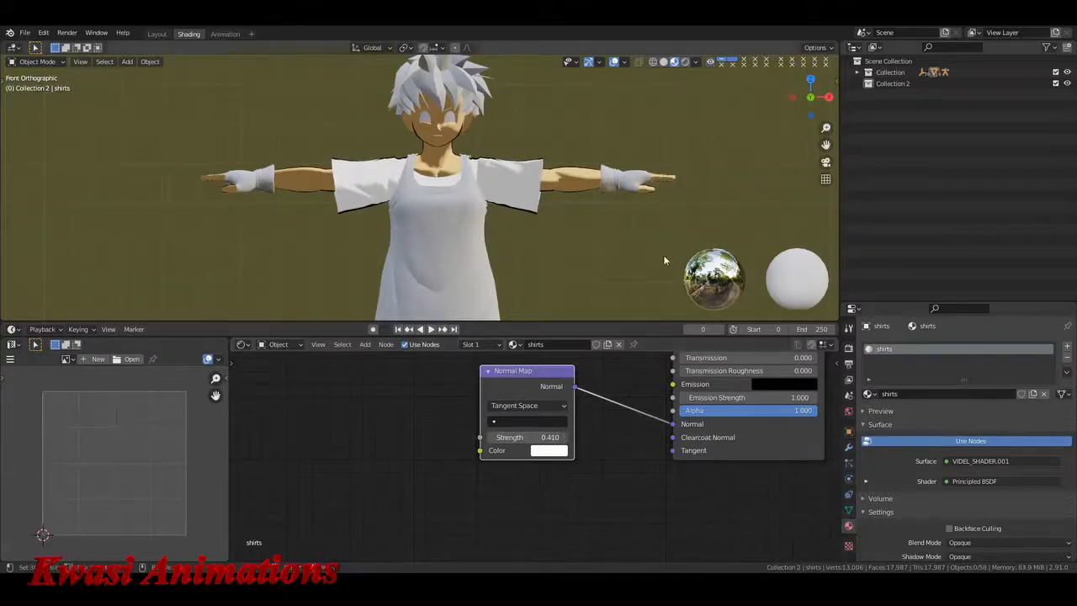
key(ctrl+s)
key(Escape)
Step: Examine the shirt's shading from an angle and review the node chain from Normal Map to Material Output
middle_drag(517, 181, 276, 204)
click(627, 422)
scroll(616, 436, down, 1)
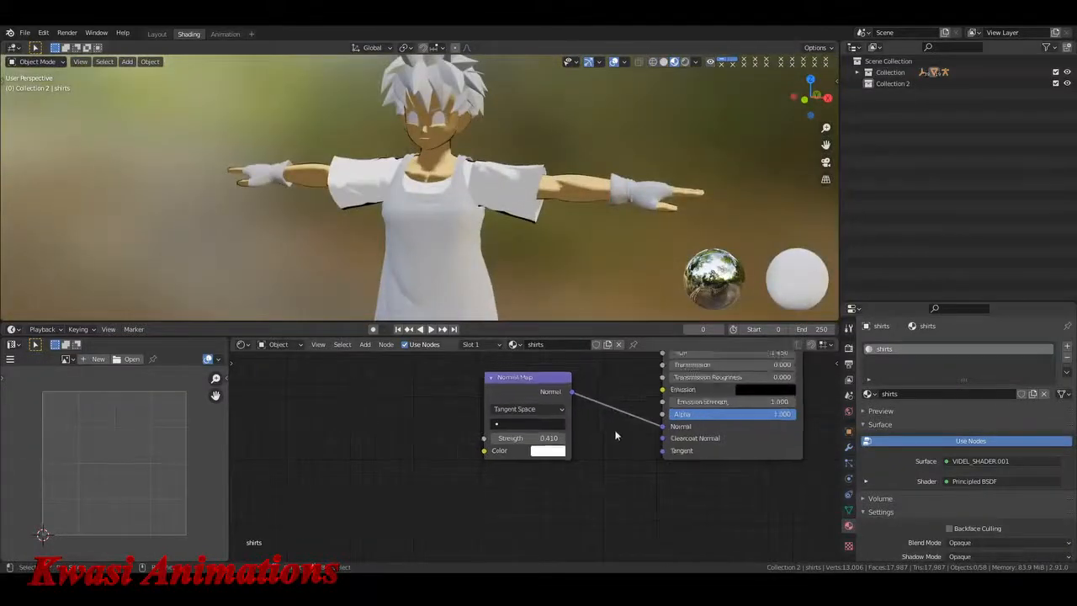
scroll(615, 433, down, 4)
middle_drag(610, 406, 576, 425)
drag(503, 420, 487, 423)
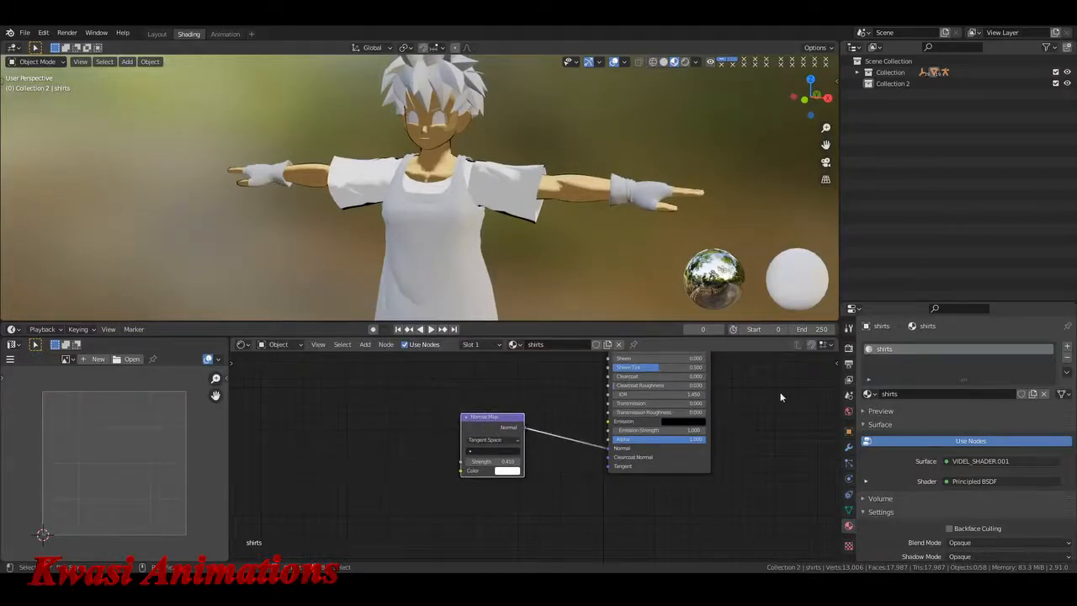
middle_drag(780, 397, 538, 476)
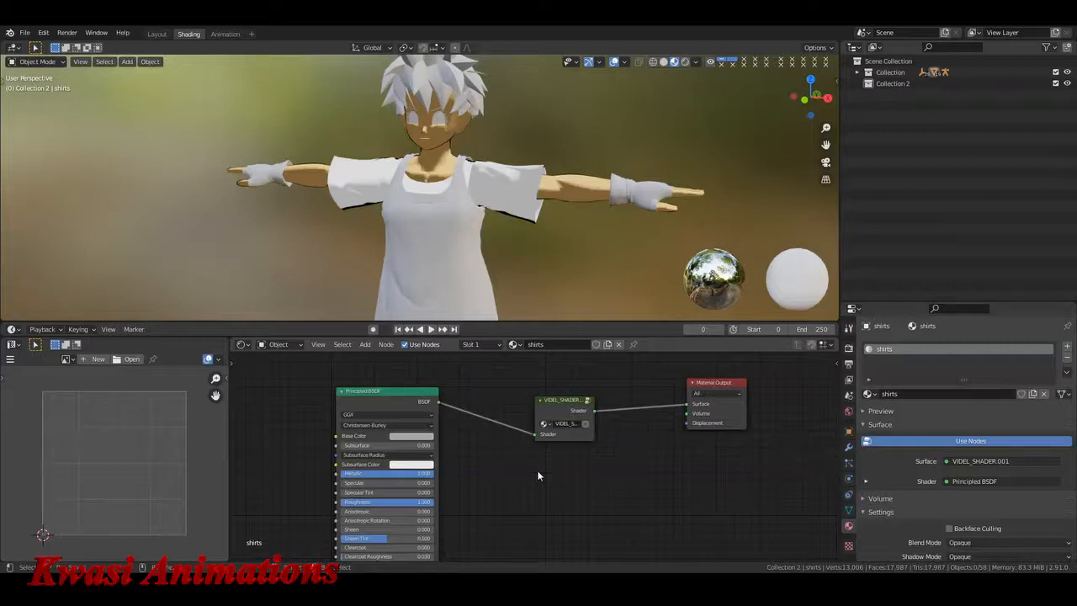
middle_drag(539, 476, 759, 282)
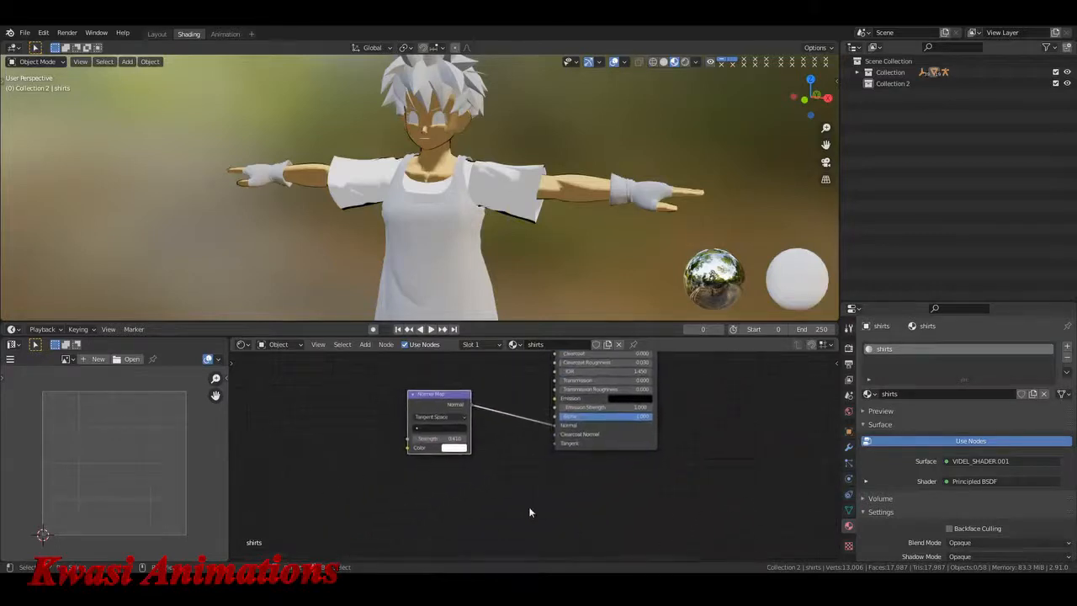
Step: Try yellow as the Normal Map's color and check the shirt's shading from several angles
click(455, 449)
click(451, 373)
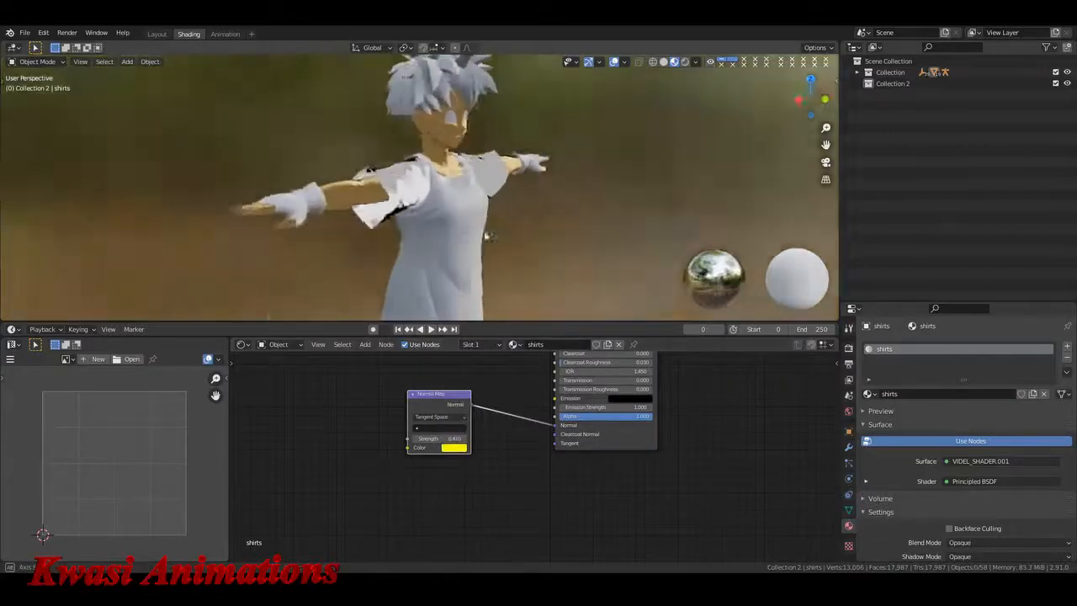
middle_drag(490, 237, 405, 248)
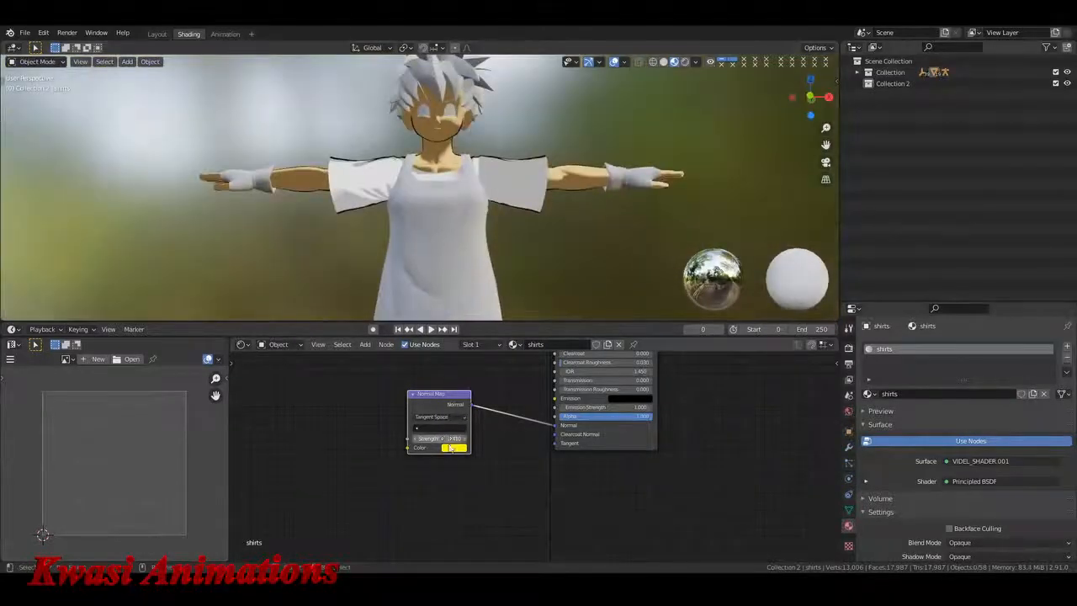
Step: Sample the dress's light tone into the Normal Map's color, adjust it to white and check the shirt's shading
click(455, 450)
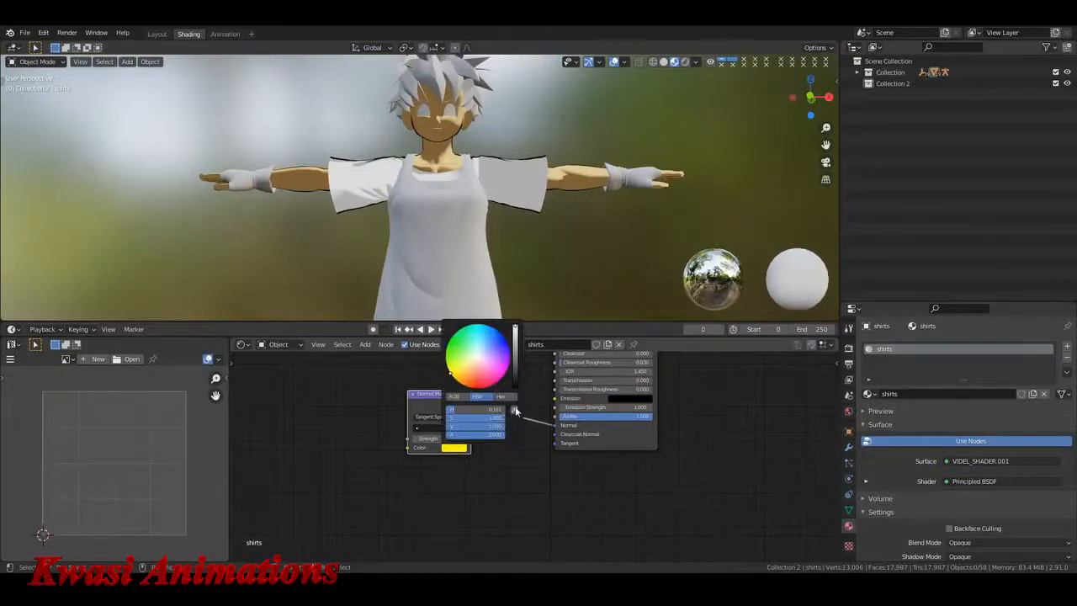
click(515, 410)
click(406, 292)
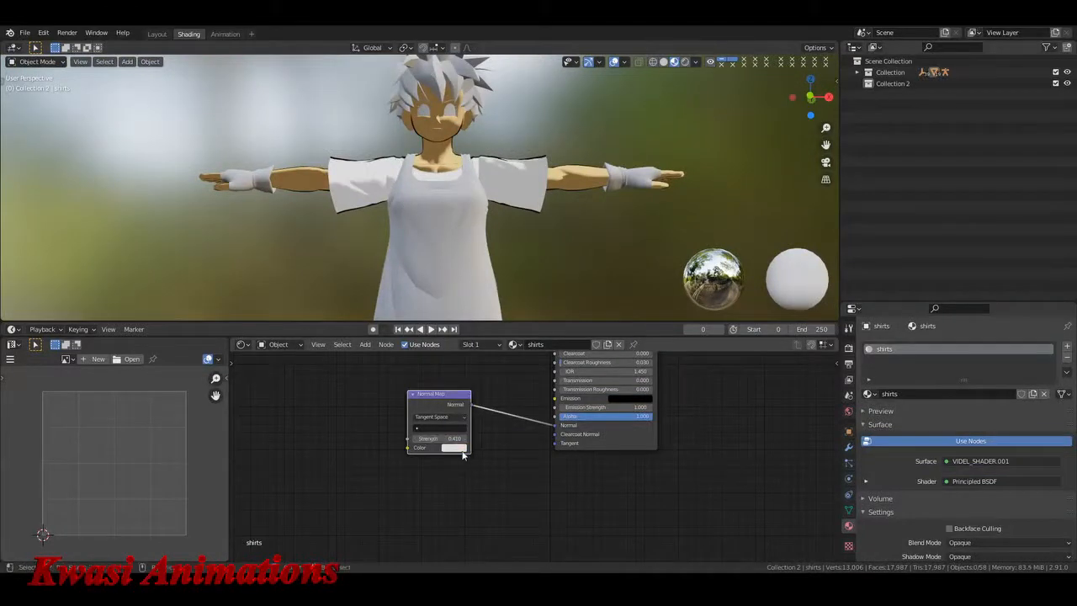
click(458, 449)
middle_drag(605, 291, 607, 268)
middle_drag(698, 396, 555, 503)
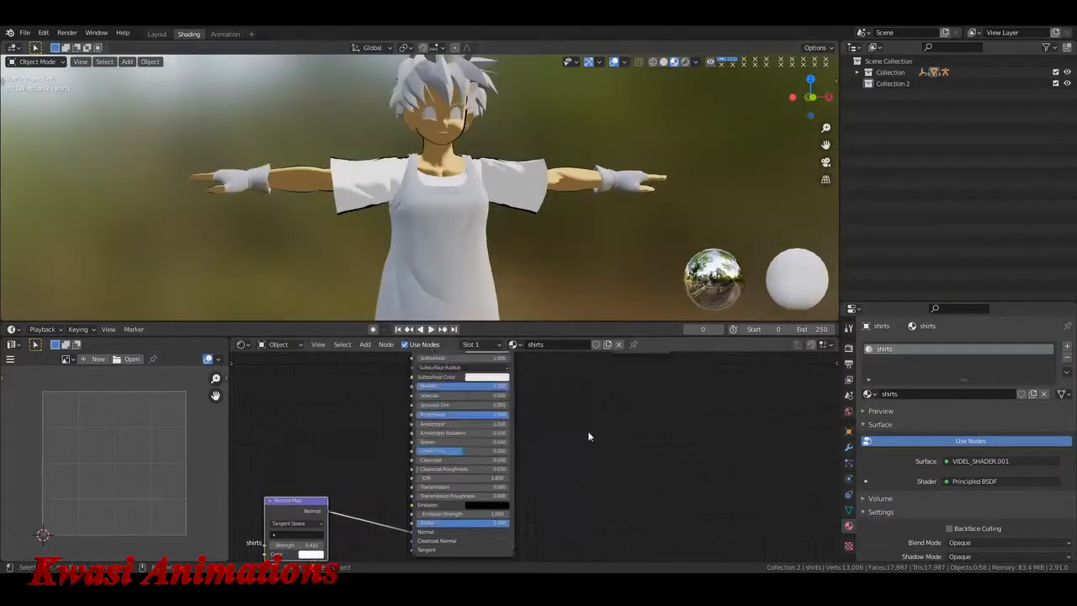
Step: Review the shirt's link from Principled BSDF through VIDEL_SHADER.001 and search the addable nodes for the VIDEL_SHADER groups
middle_drag(598, 406, 514, 494)
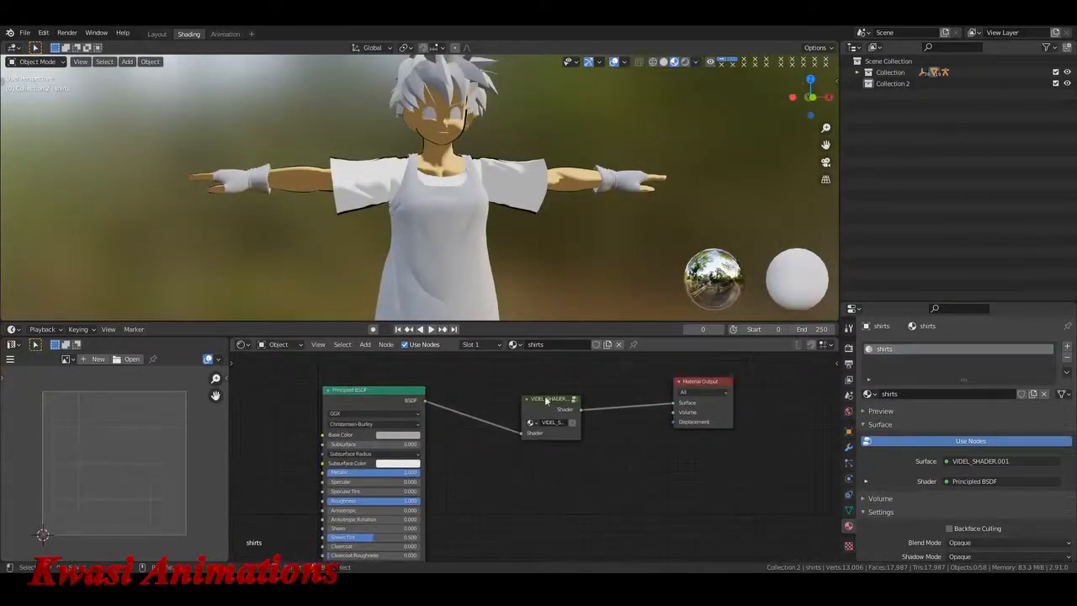
scroll(555, 442, up, 3)
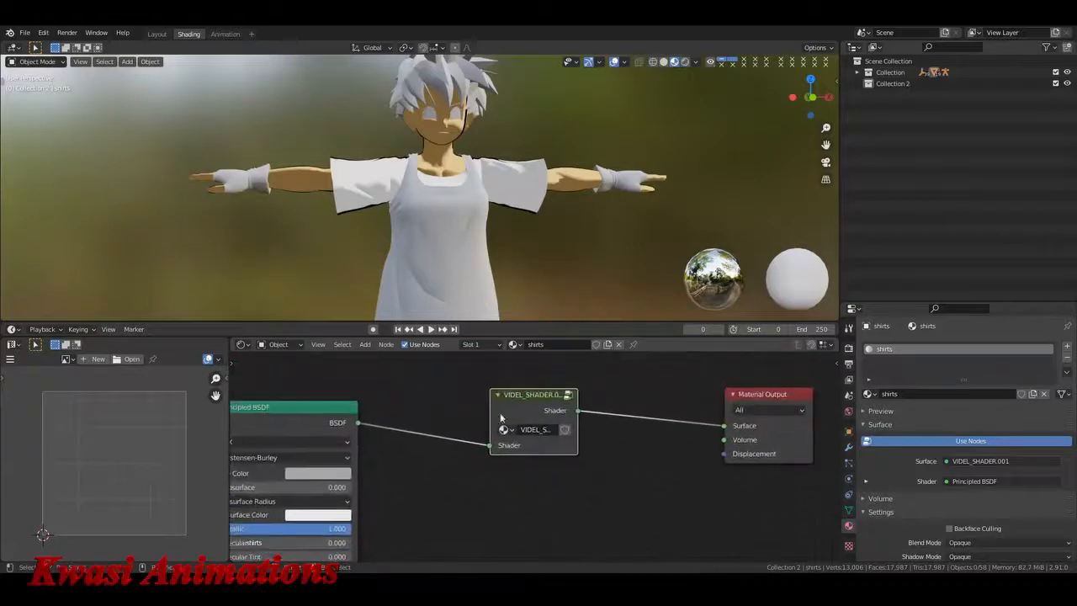
middle_drag(413, 500, 508, 474)
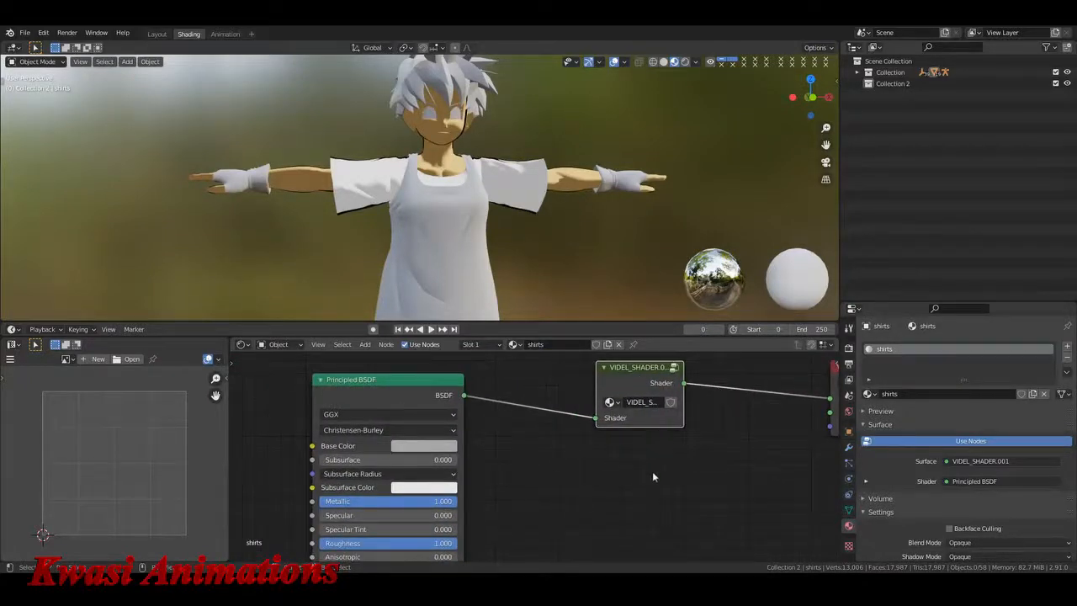
key(shift+a)
text(VIEL)
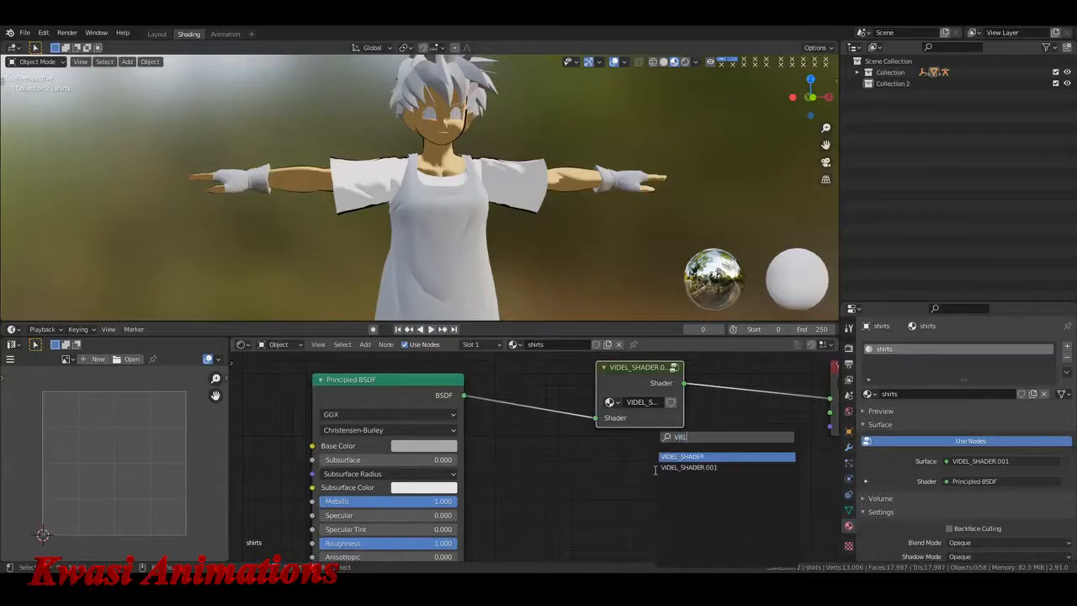
key(Escape)
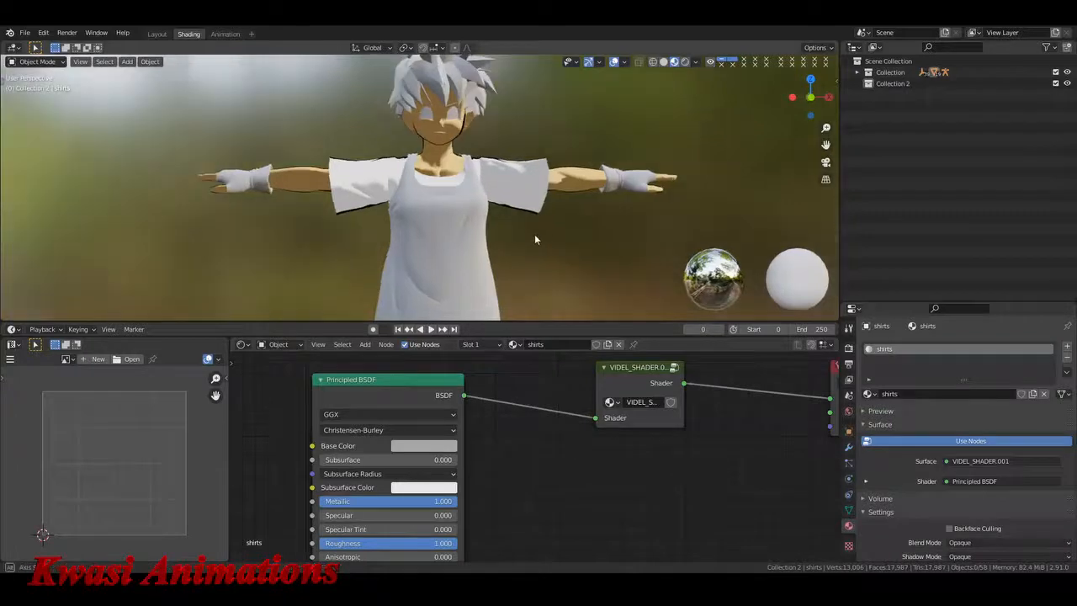
Step: Check the shirt's shading on the character in the front orthographic view
key(KP_1)
shift+middle_drag(533, 234, 550, 255)
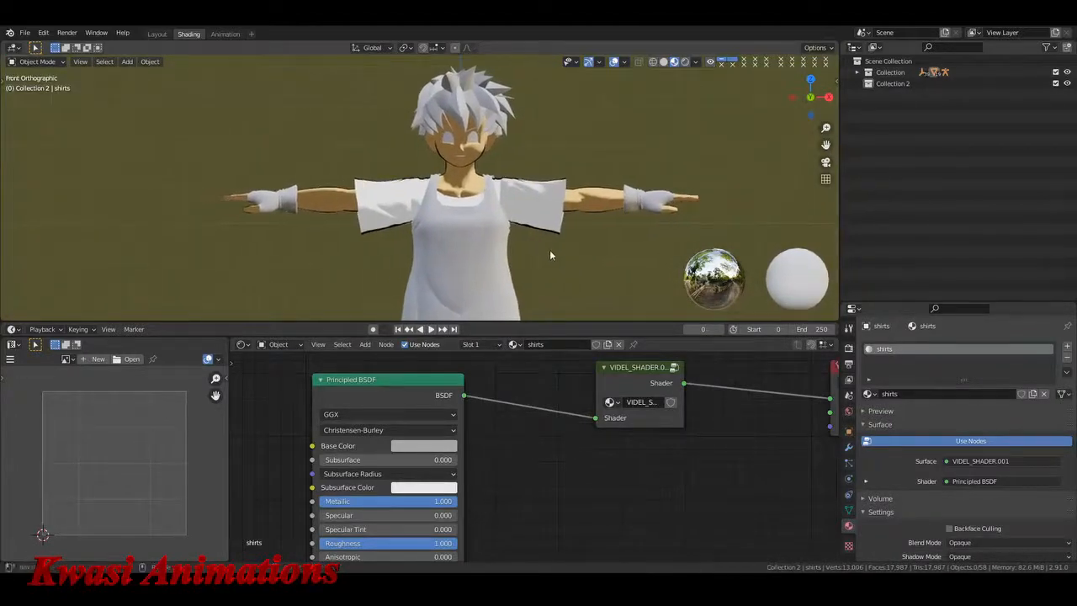